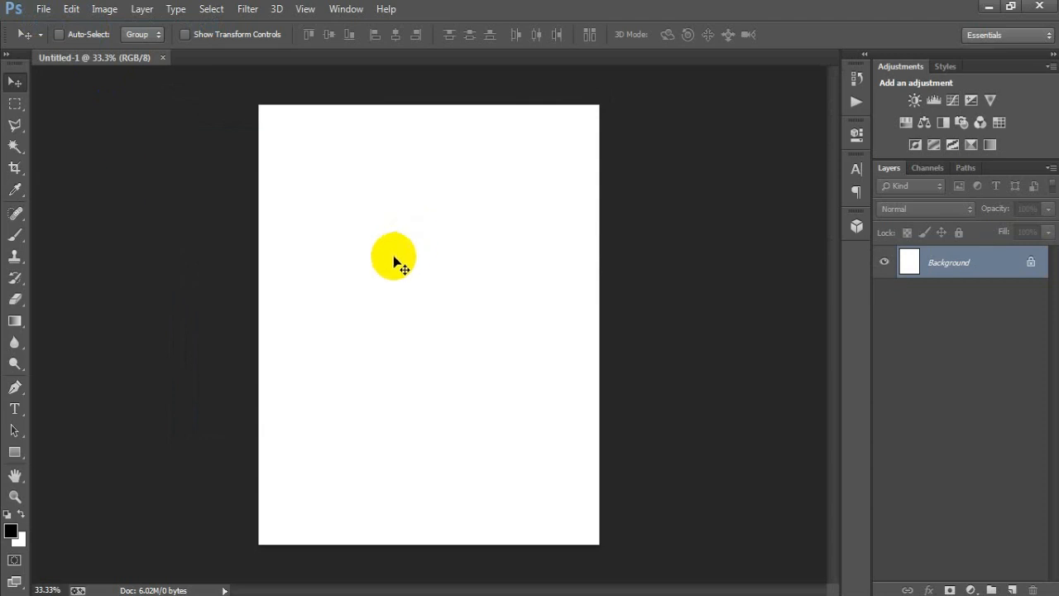
{"action": "left_click", "coordinate": [43, 9]}
{"action": "left_click", "coordinate": [108, 263]}
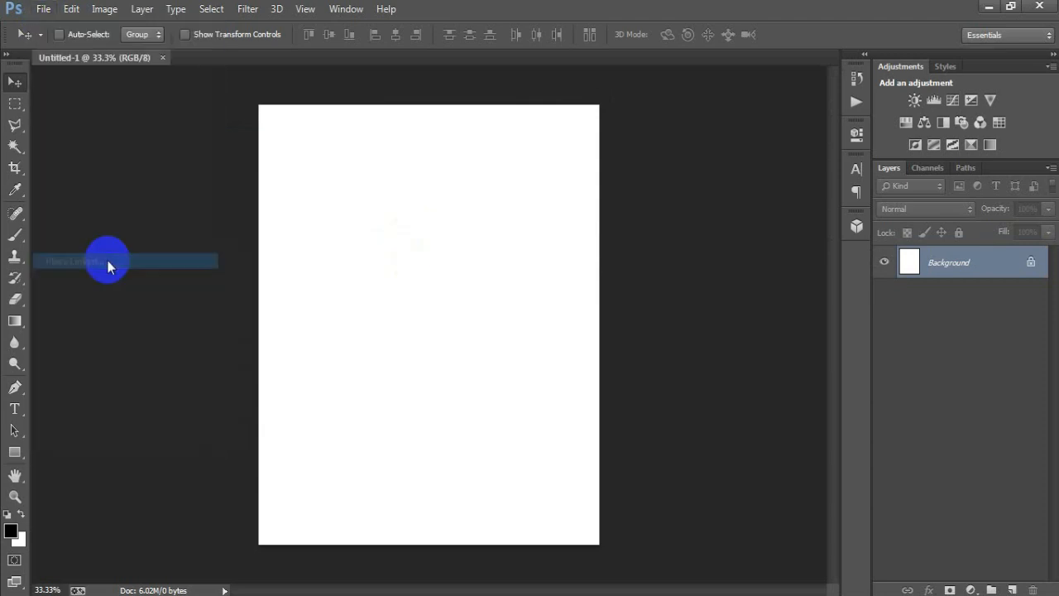
{"action": "left_click", "coordinate": [786, 147]}
{"action": "double_click", "coordinate": [786, 147]}
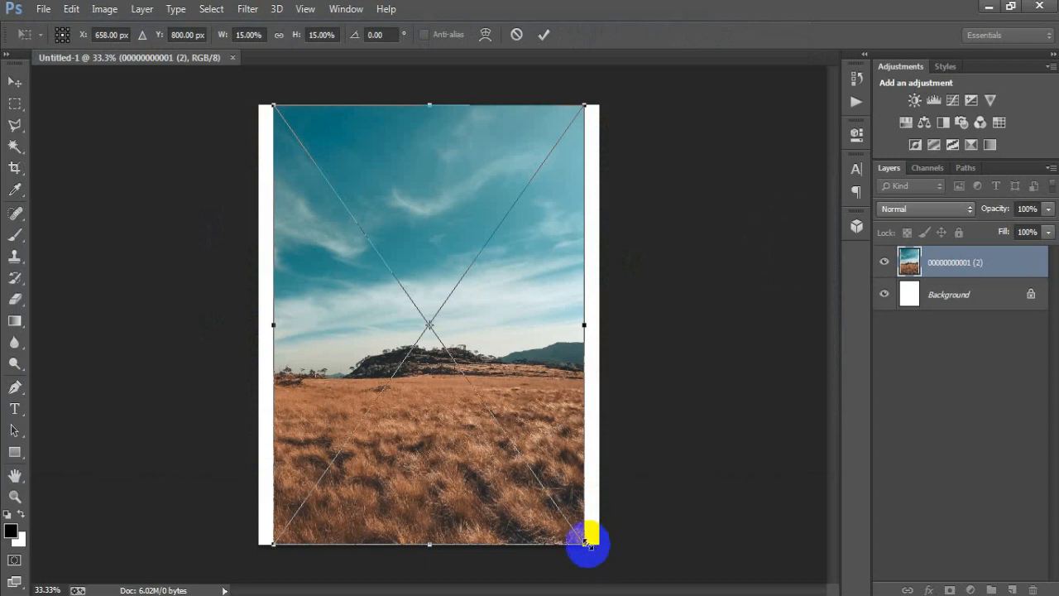
{"action": "left_click_drag", "start_coordinate": [587, 543], "coordinate": [598, 565]}
{"action": "left_click", "coordinate": [542, 43]}
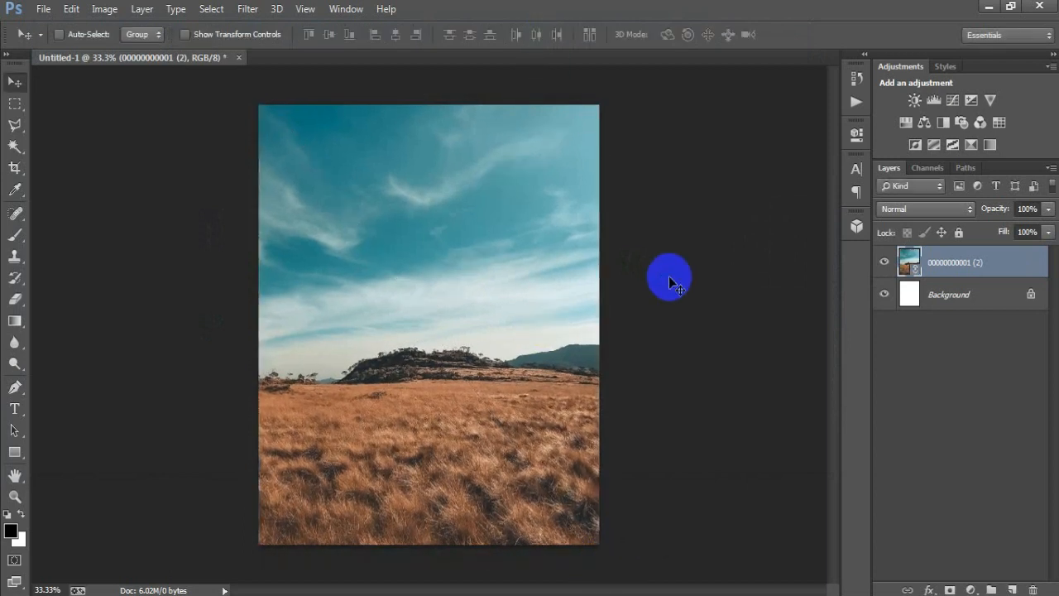
- Nudge the field photo upward until its lower edge meets the canvas edge, and rasterize its layer
{"action": "key", "text": "shift+Up"}
{"action": "key", "text": "shift+Up"}
{"action": "key", "text": "shift+Up"}
{"action": "key", "text": "shift+Up"}
{"action": "key", "text": "shift+Up"}
{"action": "key", "text": "shift+Up"}
{"action": "key", "text": "shift+Up"}
{"action": "key", "text": "shift+Up"}
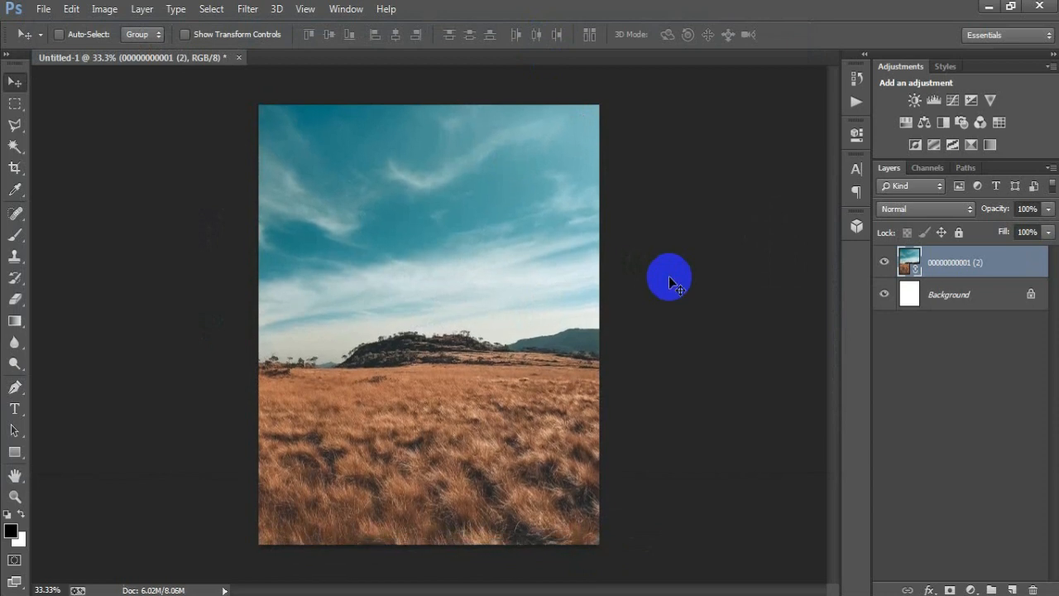
{"action": "key", "text": "Down"}
{"action": "key", "text": "Down"}
{"action": "key", "text": "Down"}
{"action": "key", "text": "Down"}
{"action": "key", "text": "Down"}
{"action": "key", "text": "Down"}
{"action": "key", "text": "Down"}
{"action": "key", "text": "Down"}
{"action": "key", "text": "Down"}
{"action": "key", "text": "Down"}
{"action": "key", "text": "Down"}
{"action": "key", "text": "Down"}
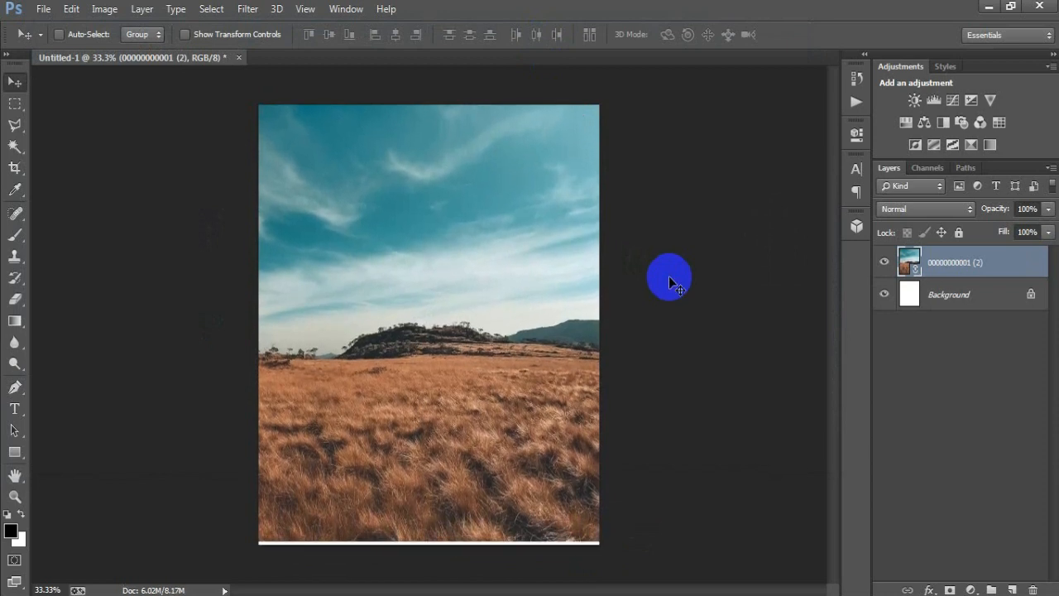
{"action": "key", "text": "Down"}
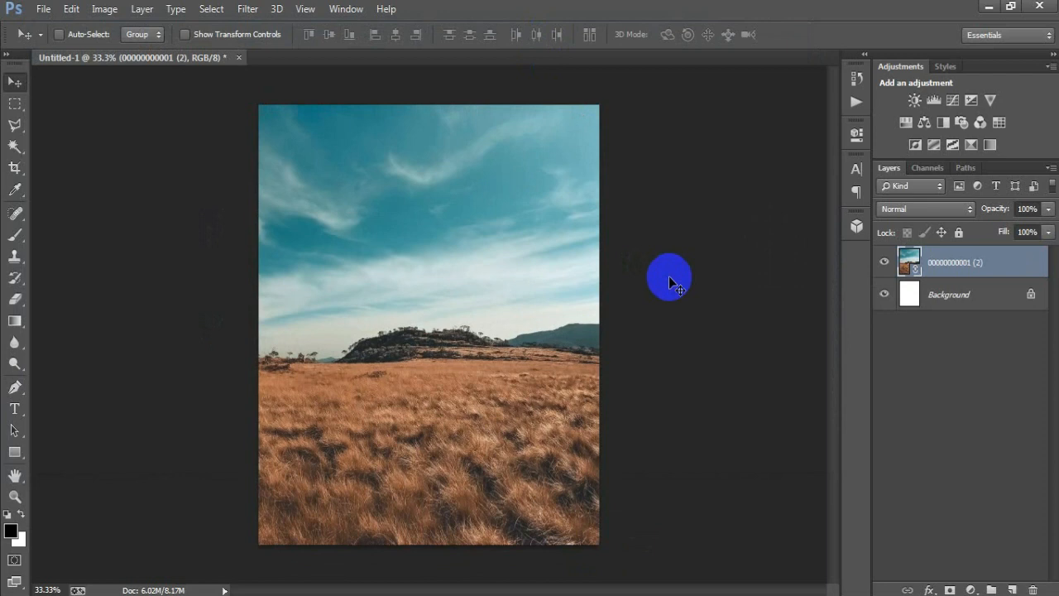
{"action": "right_click", "coordinate": [994, 273]}
{"action": "left_click", "coordinate": [770, 314]}
{"action": "left_click", "coordinate": [43, 8]}
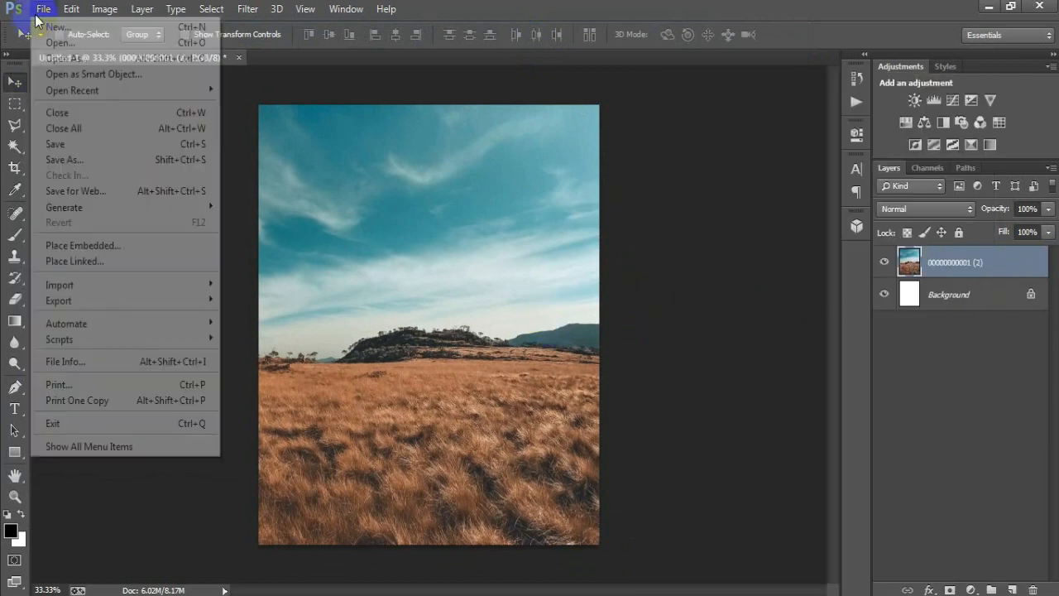
{"action": "left_click", "coordinate": [78, 257]}
{"action": "double_click", "coordinate": [538, 157]}
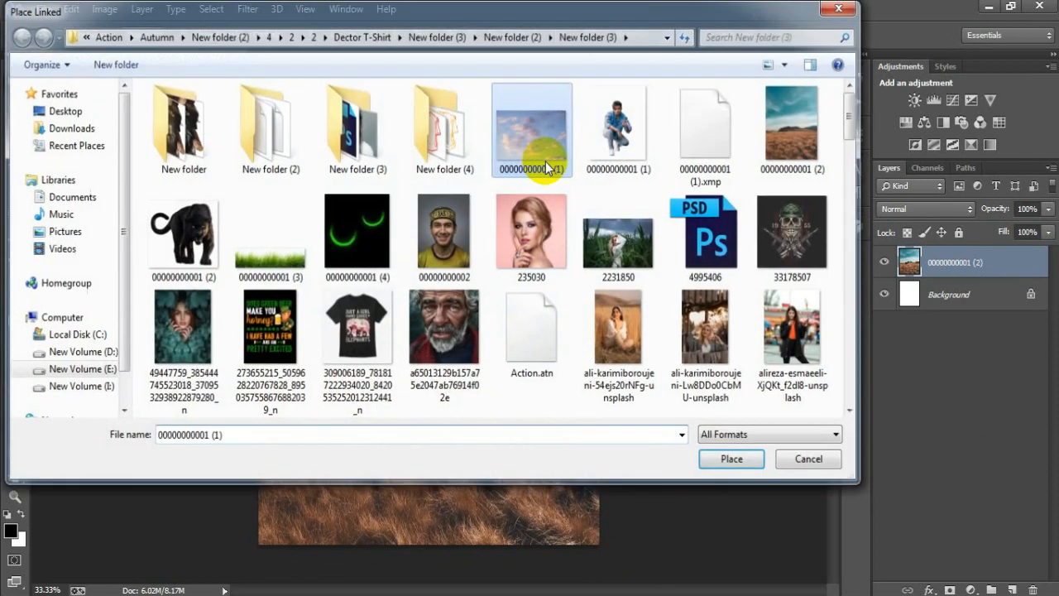
{"action": "left_click_drag", "start_coordinate": [529, 351], "coordinate": [532, 258]}
{"action": "left_click_drag", "start_coordinate": [429, 346], "coordinate": [429, 361]}
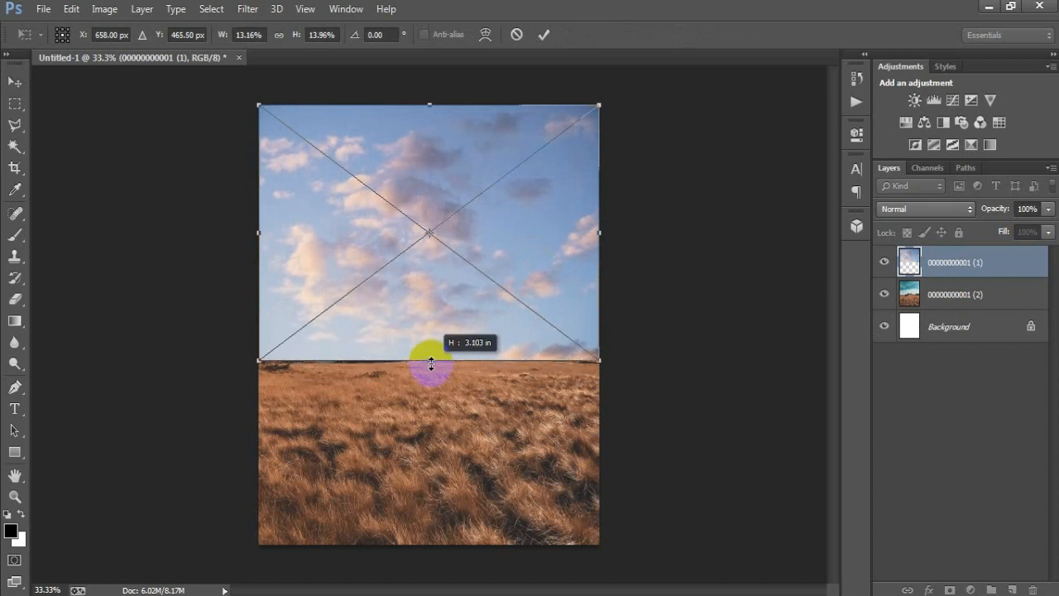
{"action": "left_click_drag", "start_coordinate": [599, 357], "coordinate": [606, 367]}
{"action": "left_click", "coordinate": [544, 35]}
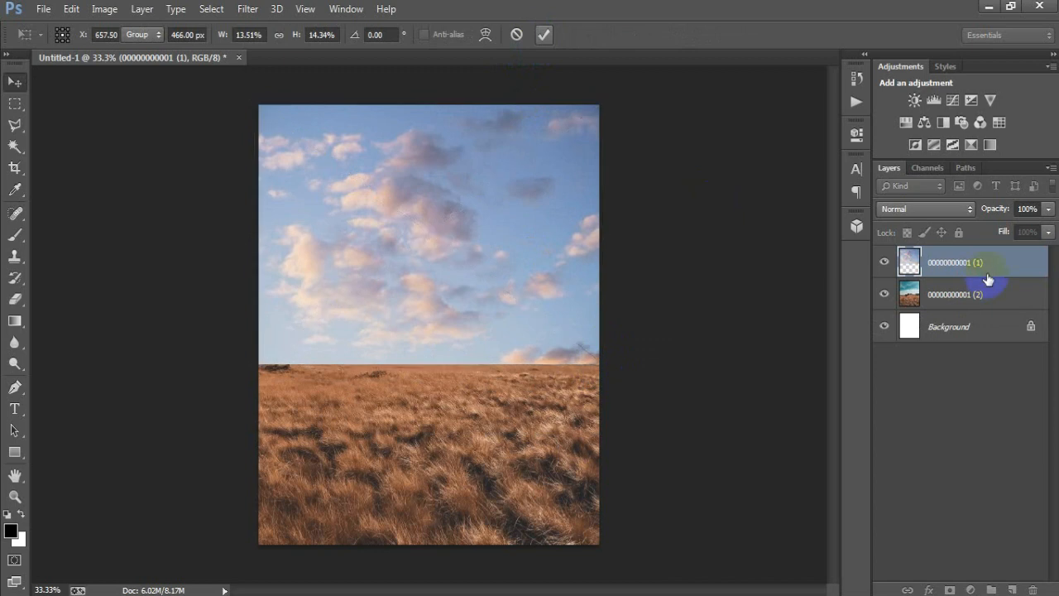
- Rasterize the sky layer and add a layer mask to it
{"action": "right_click", "coordinate": [992, 279]}
{"action": "left_click", "coordinate": [732, 308]}
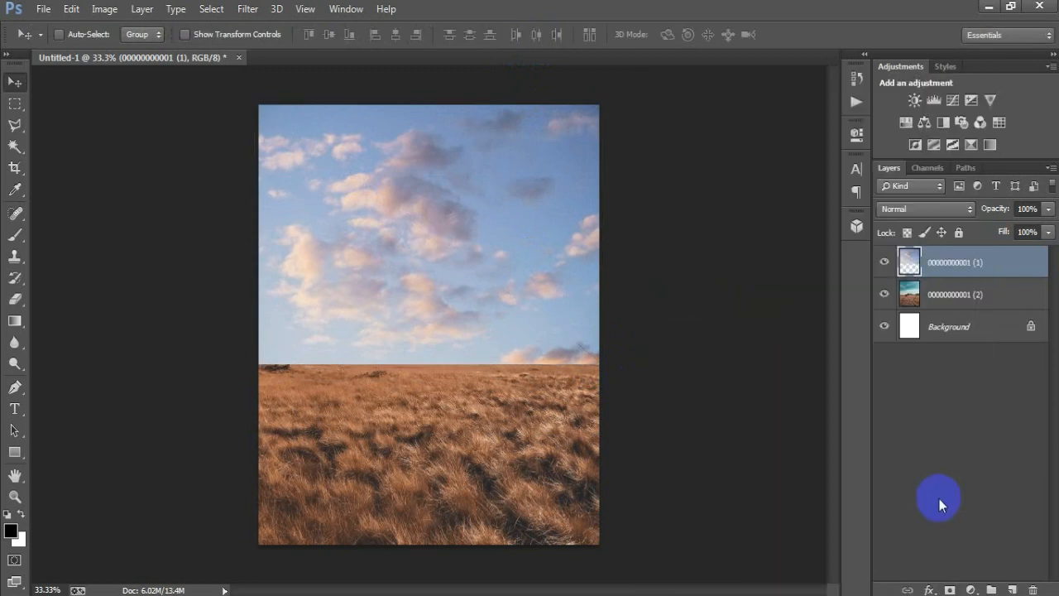
{"action": "left_click", "coordinate": [883, 268]}
{"action": "left_click", "coordinate": [883, 268]}
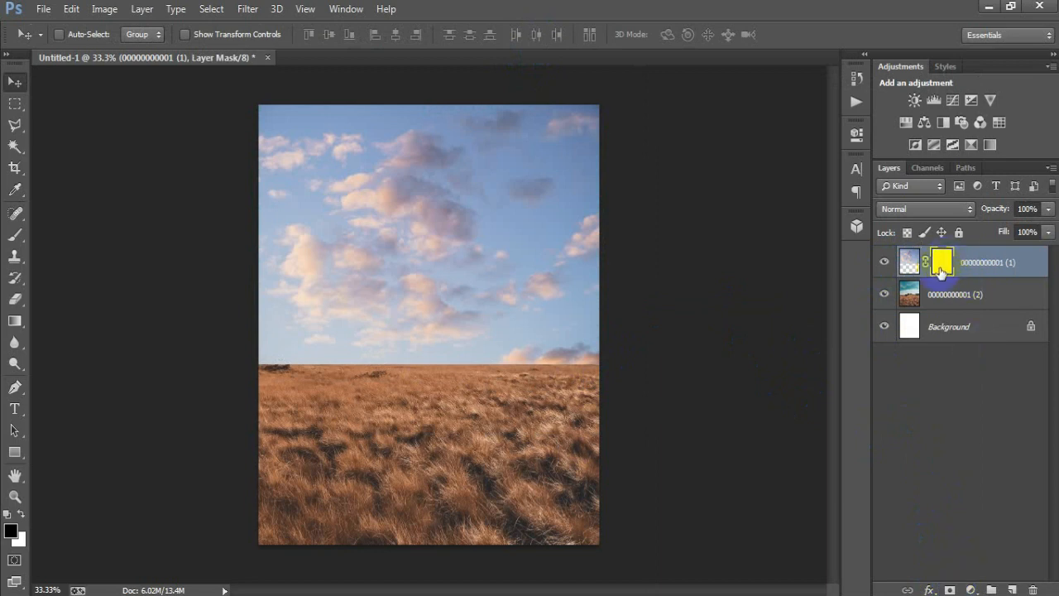
- Paint black on the sky layer's mask along the horizon with a soft 153 px brush to reveal the hills
{"action": "left_click", "coordinate": [18, 234]}
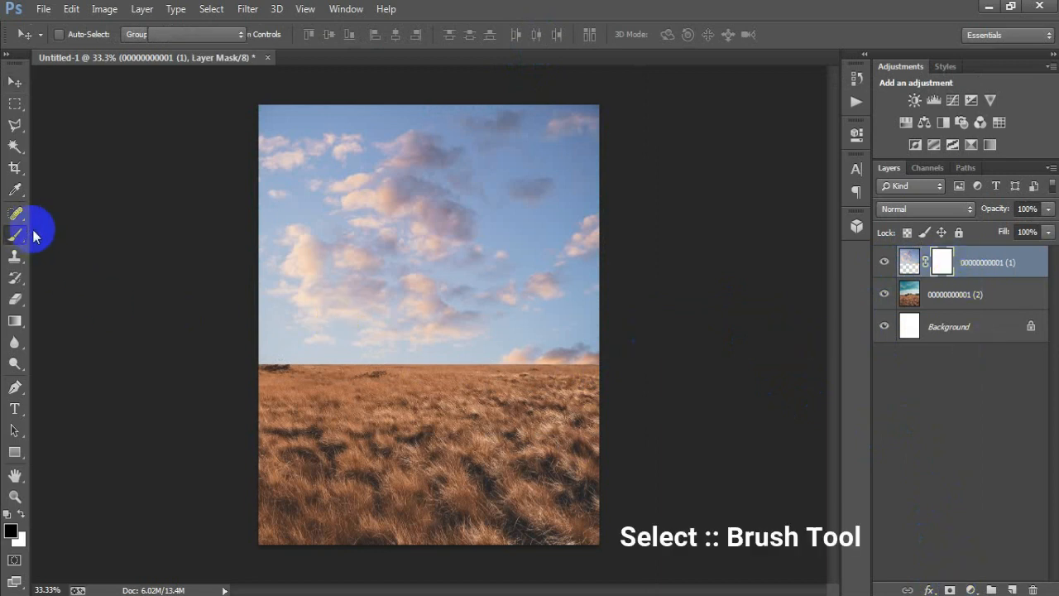
{"action": "left_click", "coordinate": [92, 230]}
{"action": "right_click", "coordinate": [414, 237]}
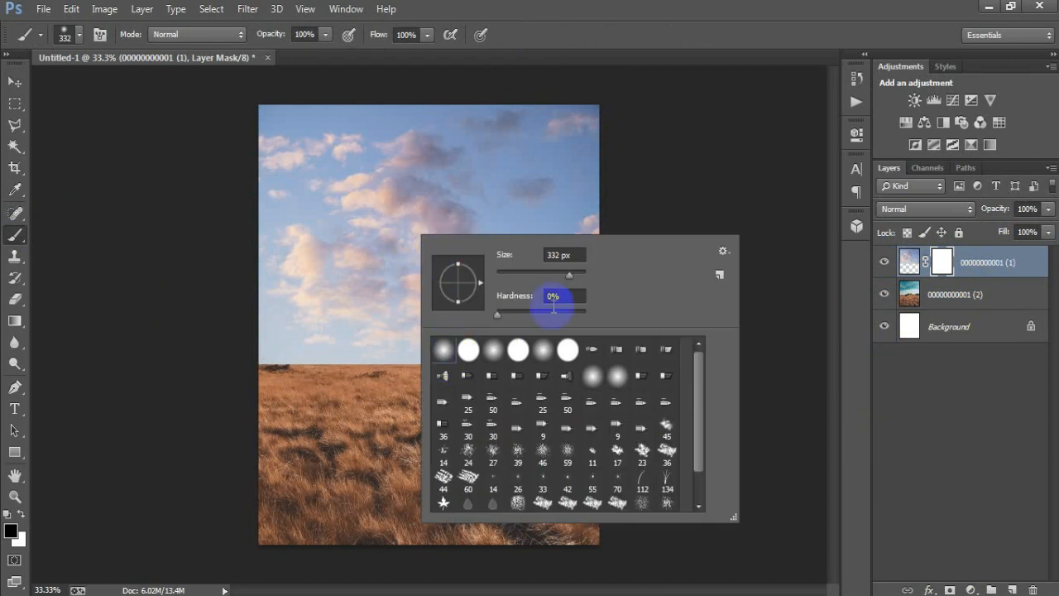
{"action": "left_click_drag", "start_coordinate": [546, 275], "coordinate": [552, 275]}
{"action": "left_click", "coordinate": [611, 31]}
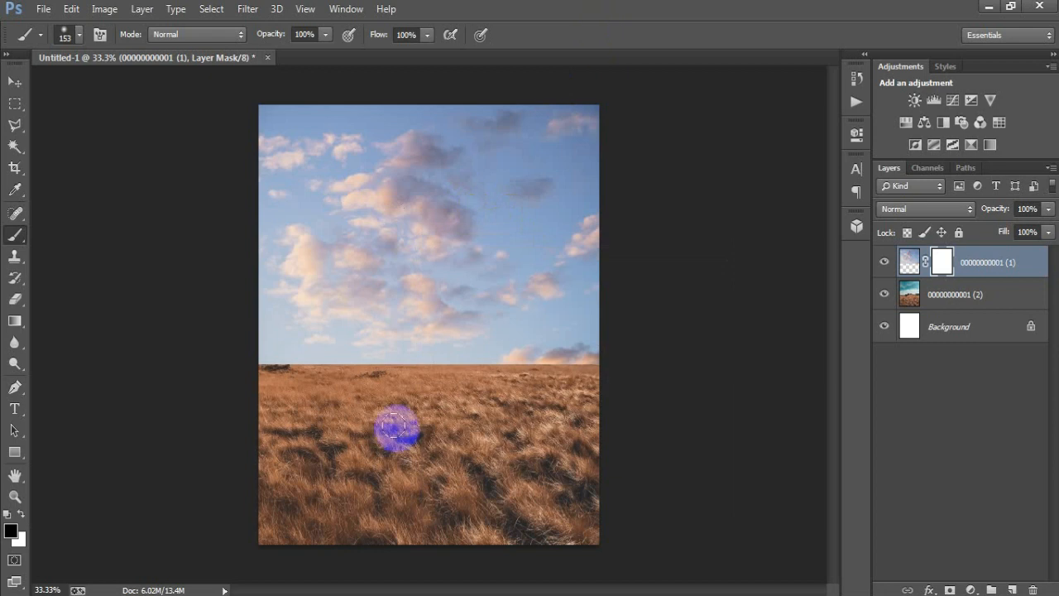
{"action": "mouse_move", "coordinate": [272, 374]}
{"action": "left_mouse_down"}
{"action": "mouse_move", "coordinate": [325, 371]}
{"action": "mouse_move", "coordinate": [323, 381]}
{"action": "mouse_move", "coordinate": [292, 375]}
{"action": "mouse_move", "coordinate": [462, 360]}
{"action": "mouse_move", "coordinate": [552, 383]}
{"action": "mouse_move", "coordinate": [521, 384]}
{"action": "mouse_move", "coordinate": [512, 372]}
{"action": "mouse_move", "coordinate": [600, 371]}
{"action": "mouse_move", "coordinate": [368, 359]}
{"action": "mouse_move", "coordinate": [389, 345]}
{"action": "mouse_move", "coordinate": [353, 364]}
{"action": "mouse_move", "coordinate": [372, 345]}
{"action": "mouse_move", "coordinate": [402, 343]}
{"action": "mouse_move", "coordinate": [588, 358]}
{"action": "mouse_move", "coordinate": [524, 350]}
{"action": "mouse_move", "coordinate": [601, 345]}
{"action": "mouse_move", "coordinate": [535, 348]}
{"action": "mouse_move", "coordinate": [591, 339]}
{"action": "left_mouse_up"}
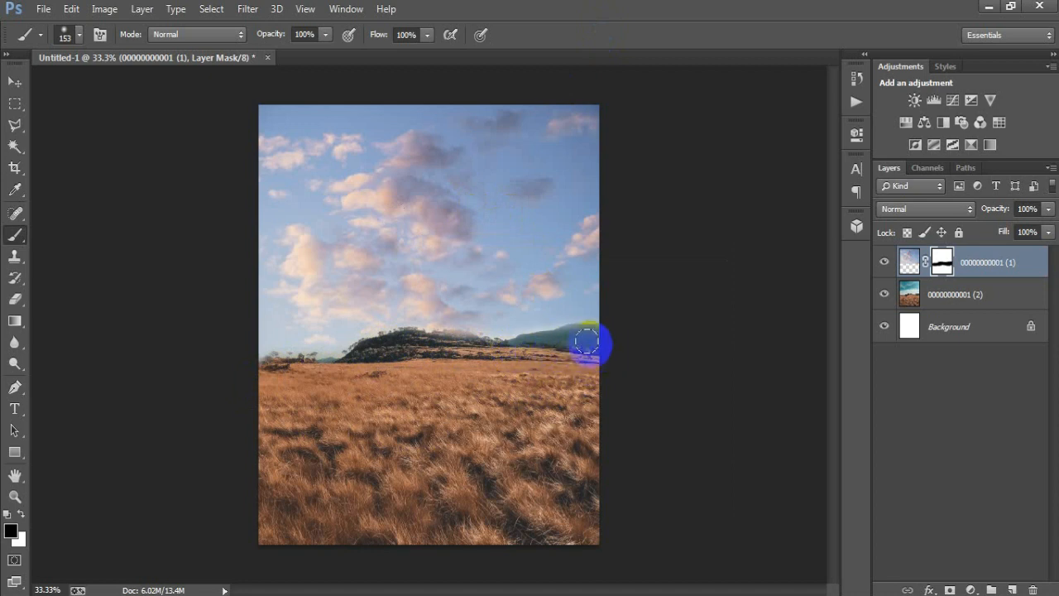
- Refine the sky mask along the ridge and distant hills with an 80 px soft brush
{"action": "key", "text": "bracketleft"}
{"action": "mouse_move", "coordinate": [593, 348]}
{"action": "left_mouse_down"}
{"action": "mouse_move", "coordinate": [452, 362]}
{"action": "mouse_move", "coordinate": [386, 350]}
{"action": "mouse_move", "coordinate": [418, 345]}
{"action": "mouse_move", "coordinate": [593, 338]}
{"action": "mouse_move", "coordinate": [385, 350]}
{"action": "mouse_move", "coordinate": [346, 370]}
{"action": "mouse_move", "coordinate": [395, 343]}
{"action": "mouse_move", "coordinate": [526, 353]}
{"action": "mouse_move", "coordinate": [279, 374]}
{"action": "left_mouse_up"}
{"action": "left_click", "coordinate": [17, 497]}
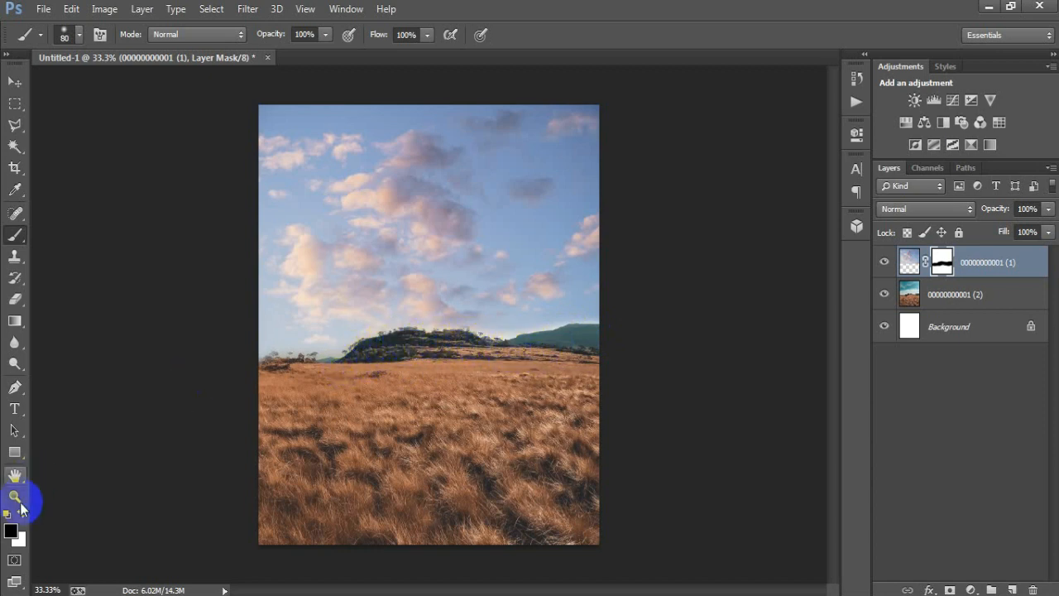
{"action": "mouse_move", "coordinate": [473, 309]}
{"action": "left_mouse_down"}
{"action": "mouse_move", "coordinate": [515, 306]}
{"action": "mouse_move", "coordinate": [549, 322]}
{"action": "left_mouse_up"}
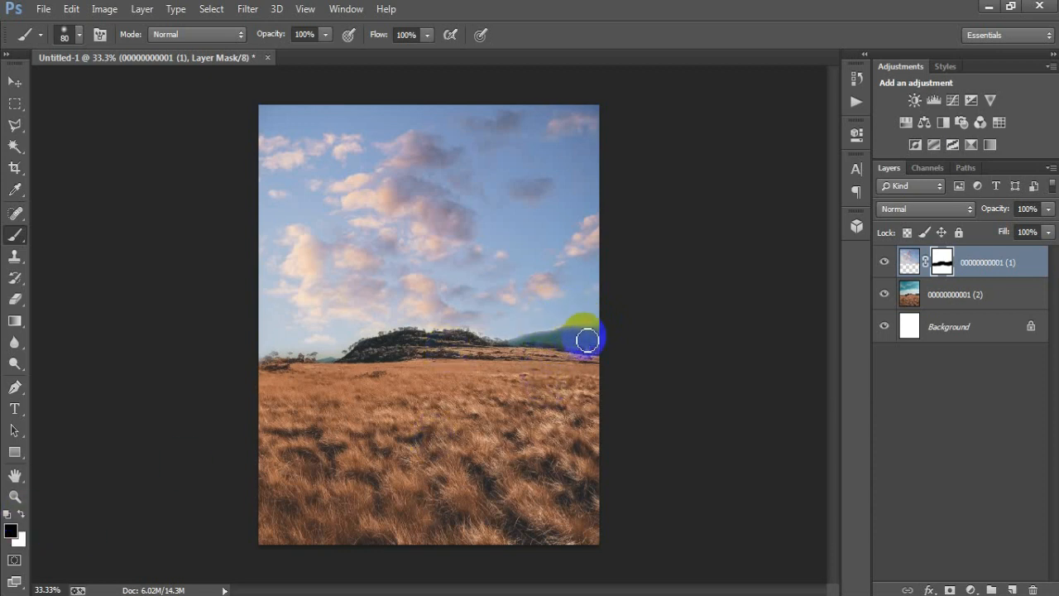
{"action": "mouse_move", "coordinate": [594, 342]}
{"action": "left_mouse_down"}
{"action": "mouse_move", "coordinate": [264, 368]}
{"action": "mouse_move", "coordinate": [465, 350]}
{"action": "mouse_move", "coordinate": [447, 346]}
{"action": "mouse_move", "coordinate": [586, 359]}
{"action": "left_mouse_up"}
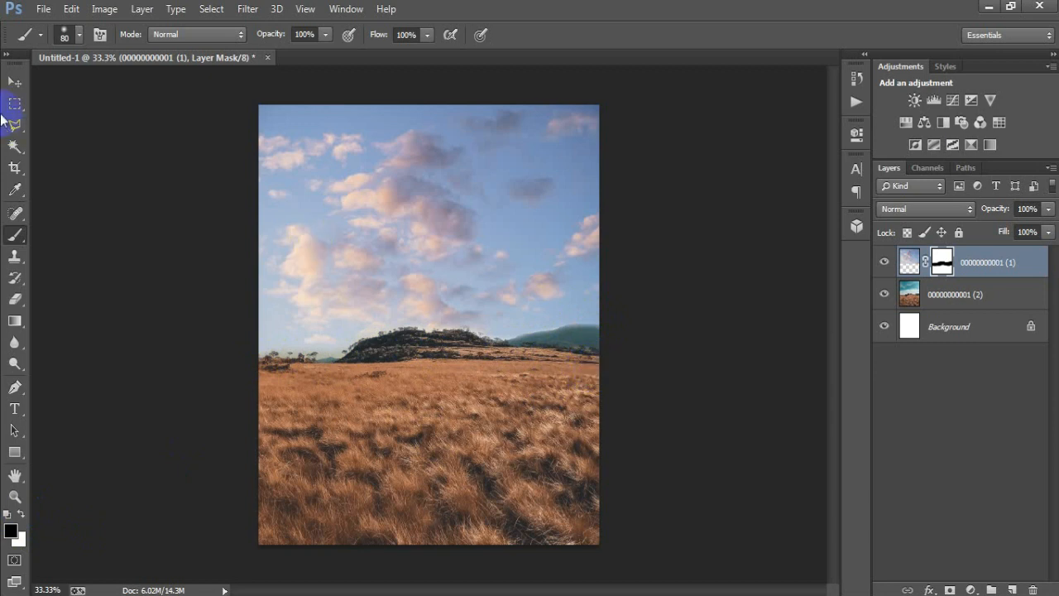
{"action": "left_click", "coordinate": [14, 81]}
{"action": "left_click", "coordinate": [41, 8]}
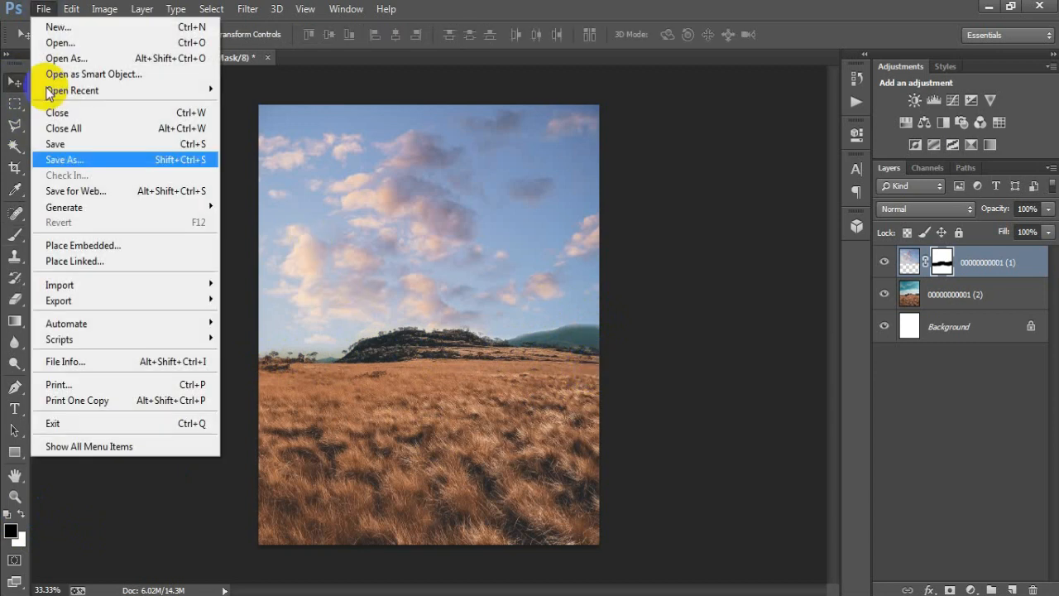
{"action": "left_click", "coordinate": [99, 261]}
{"action": "double_click", "coordinate": [182, 238]}
{"action": "right_click", "coordinate": [449, 409]}
{"action": "left_click", "coordinate": [520, 379]}
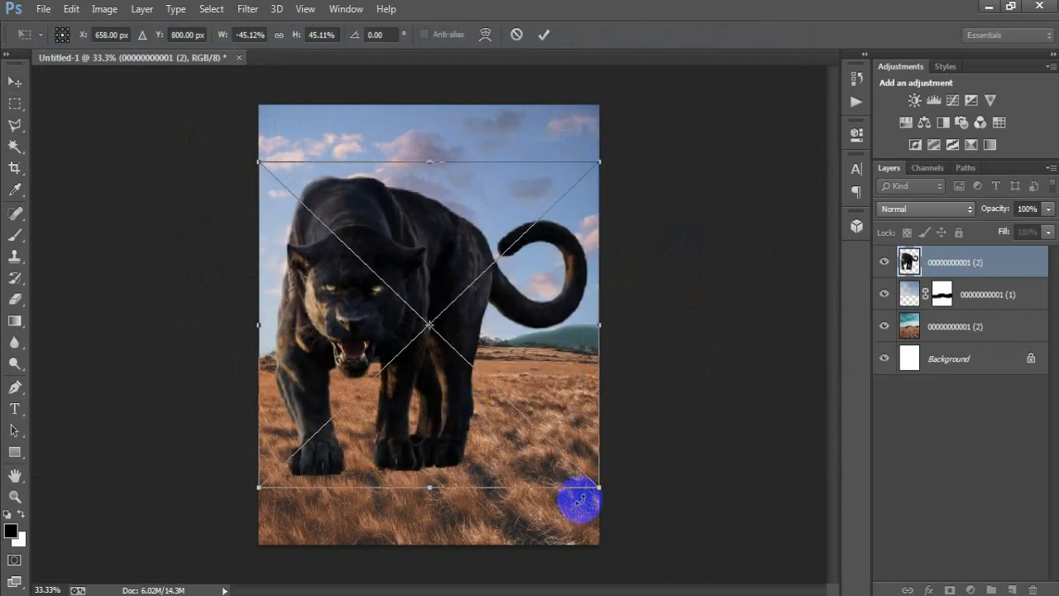
- Scale the panther down to about 22.5% and position it in the grass just below the hills
{"action": "left_click_drag", "start_coordinate": [597, 487], "coordinate": [511, 391]}
{"action": "left_click_drag", "start_coordinate": [472, 355], "coordinate": [460, 427]}
{"action": "left_click_drag", "start_coordinate": [500, 497], "coordinate": [497, 493]}
{"action": "left_click", "coordinate": [542, 34]}
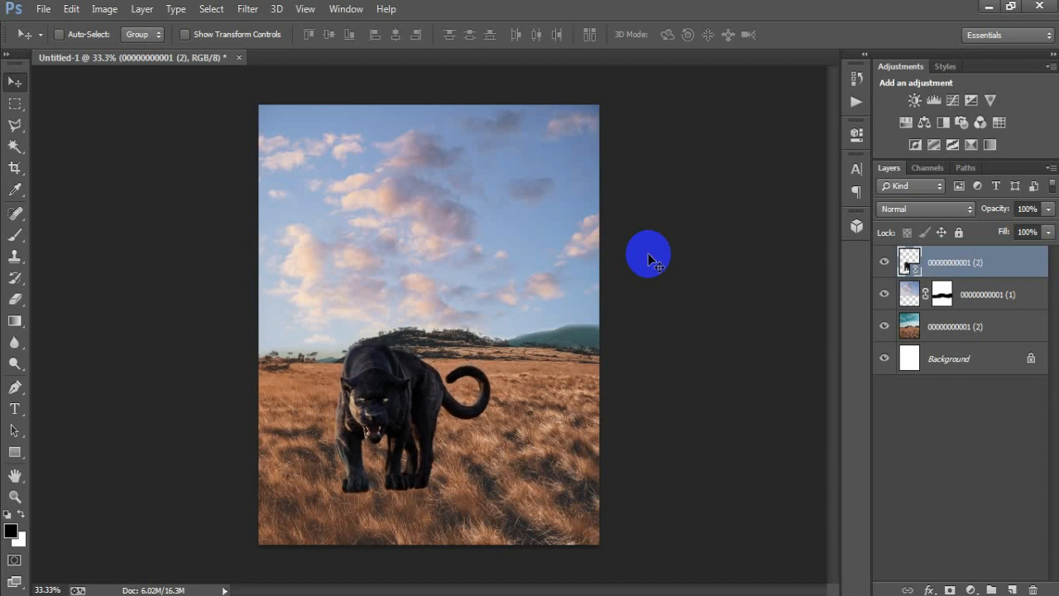
- Reduce the panther slightly to about 22.3% and rasterize its layer
{"action": "key", "text": "ctrl+t"}
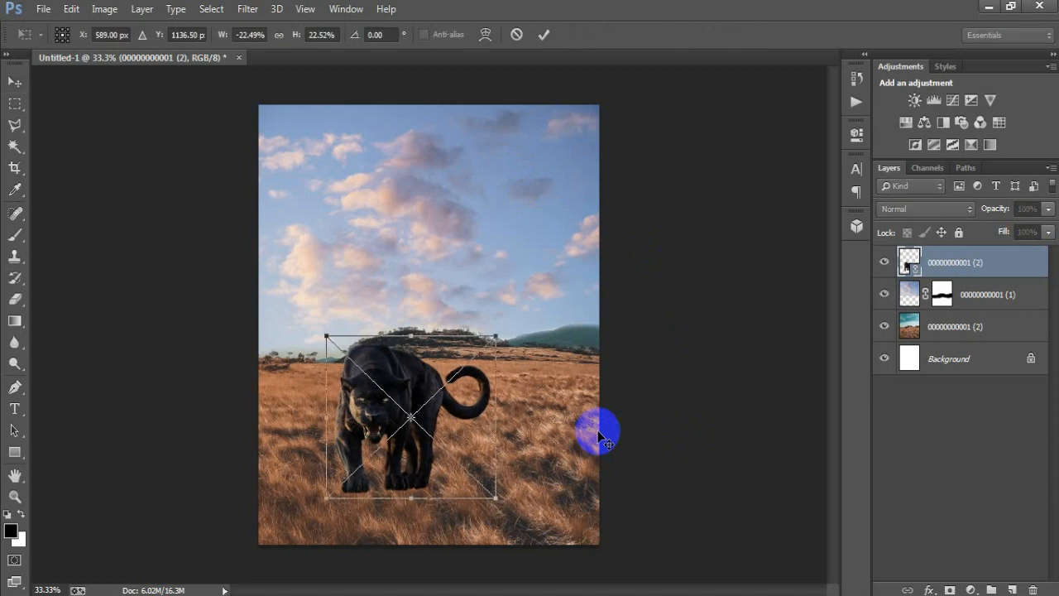
{"action": "left_click_drag", "start_coordinate": [496, 501], "coordinate": [496, 496]}
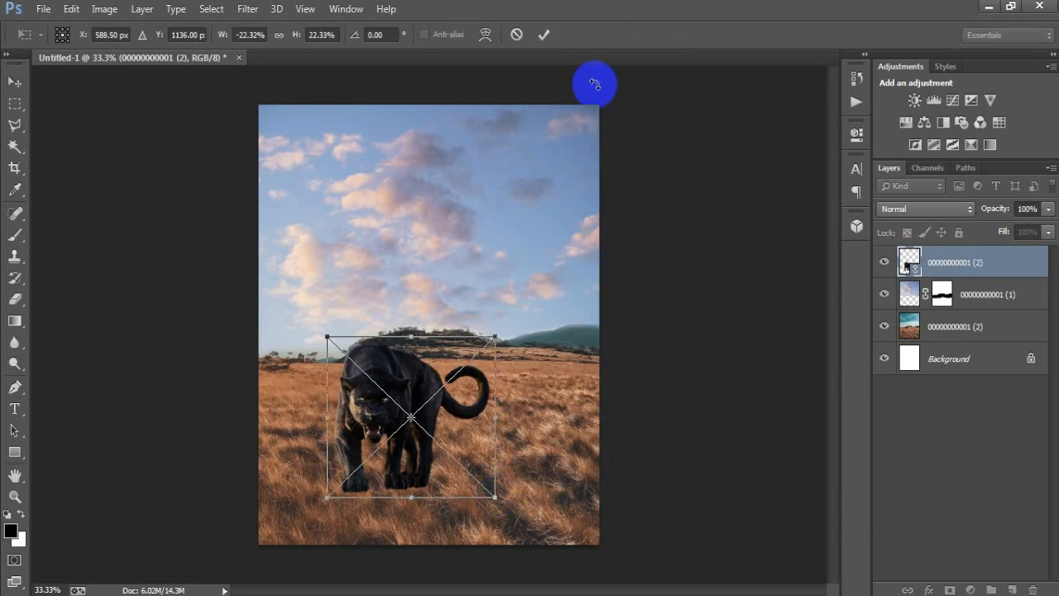
{"action": "left_click", "coordinate": [543, 35]}
{"action": "right_click", "coordinate": [948, 265]}
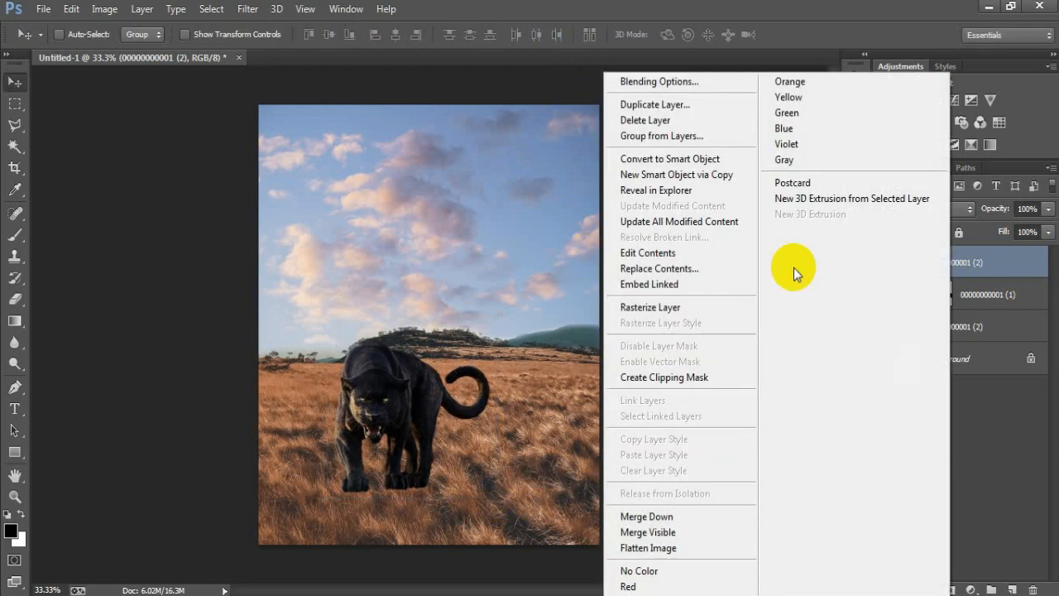
{"action": "left_click", "coordinate": [705, 308]}
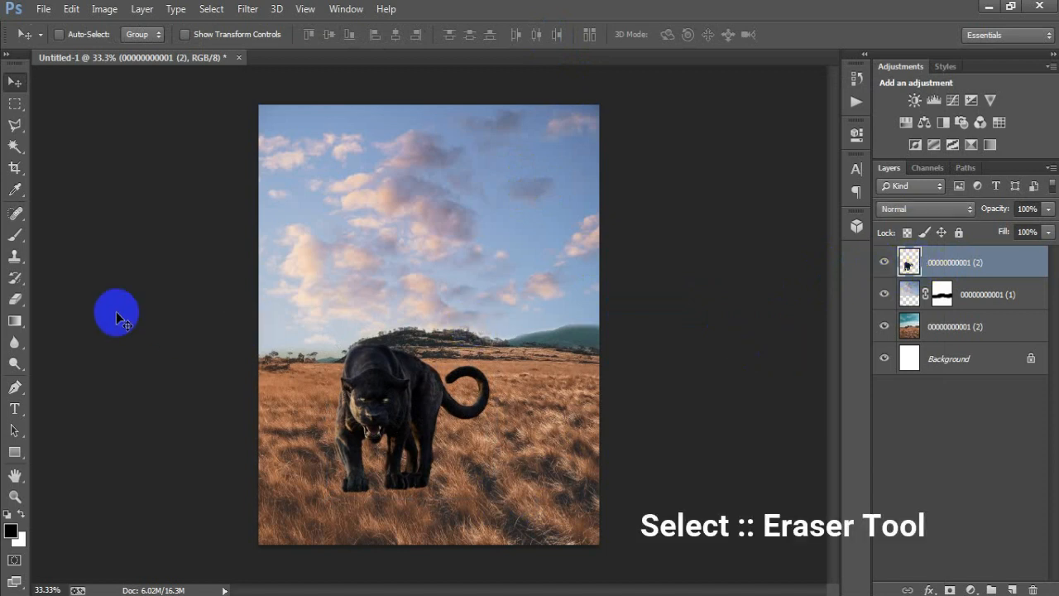
- Erase the lower edge of the panther's foremost paw using the Eraser with the 112 px grass-shaped brush tip
{"action": "left_click", "coordinate": [15, 299]}
{"action": "left_click", "coordinate": [61, 296]}
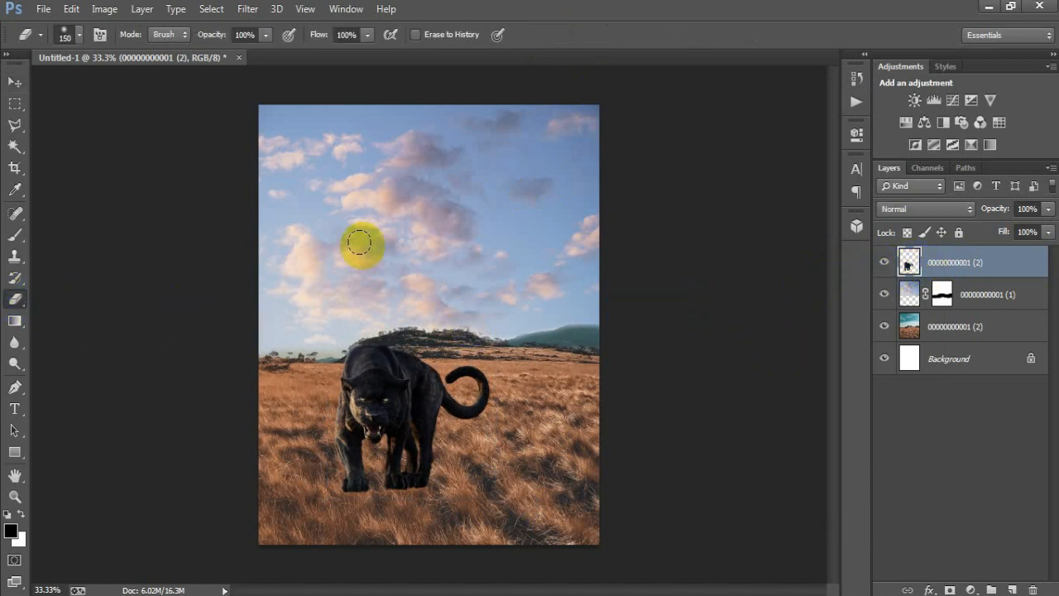
{"action": "right_click", "coordinate": [365, 238]}
{"action": "left_click", "coordinate": [599, 497]}
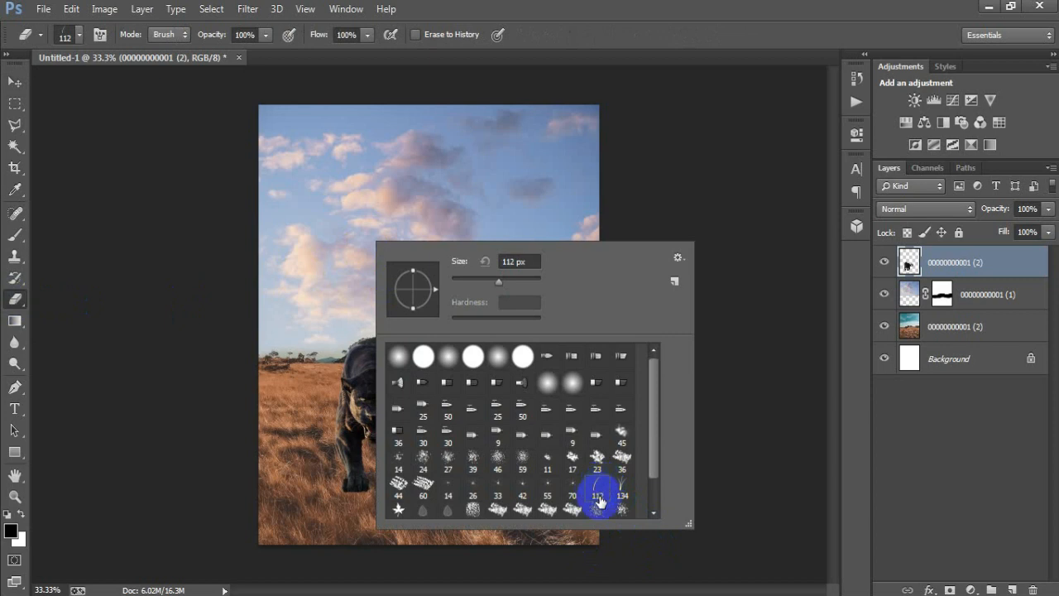
{"action": "left_click", "coordinate": [598, 37]}
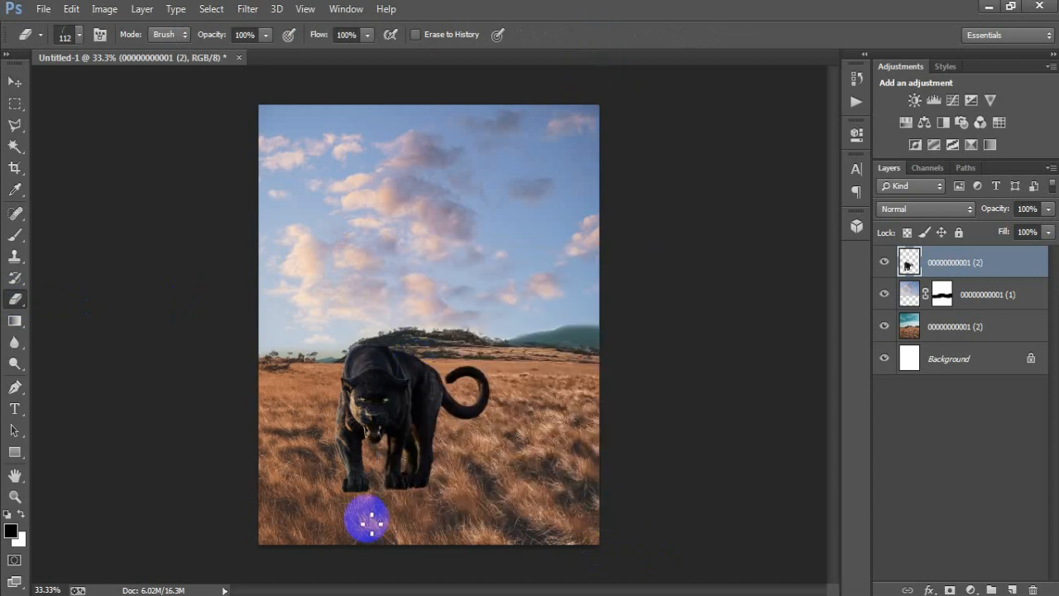
{"action": "key", "text": "ctrl+plus"}
{"action": "key", "text": "ctrl+plus"}
{"action": "scroll", "coordinate": [372, 530], "scroll_direction": "down", "scroll_amount": 3}
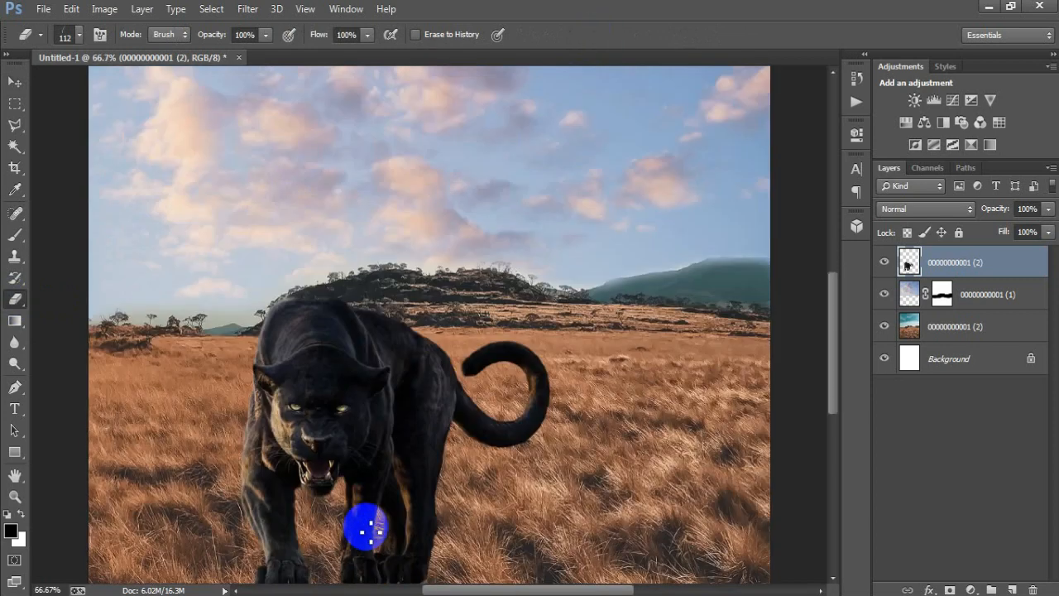
{"action": "scroll", "coordinate": [303, 364], "scroll_direction": "down", "scroll_amount": 2}
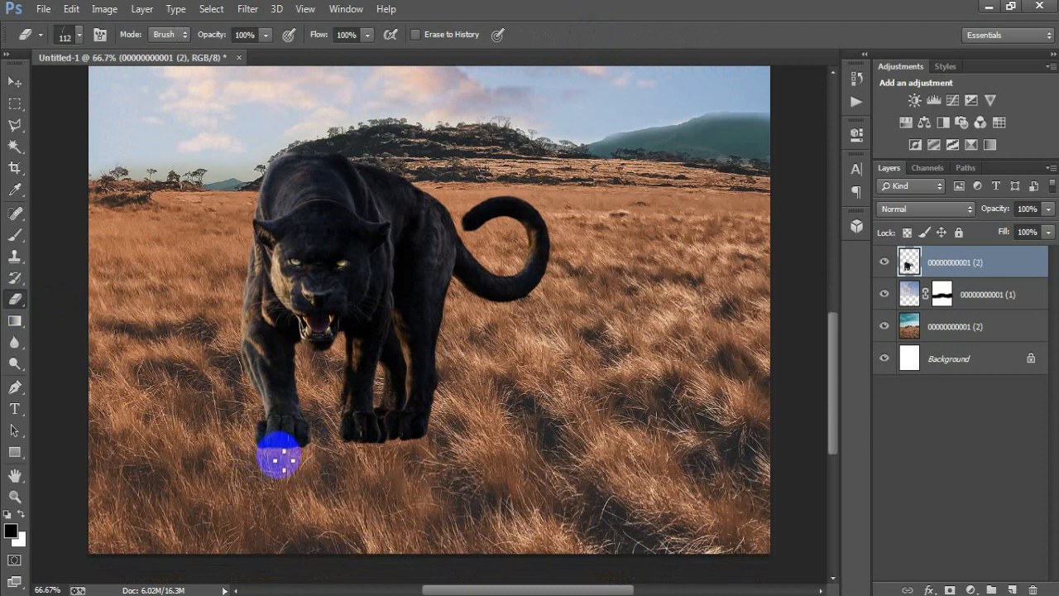
{"action": "mouse_move", "coordinate": [302, 454]}
{"action": "left_mouse_down"}
{"action": "mouse_move", "coordinate": [293, 442]}
{"action": "mouse_move", "coordinate": [251, 442]}
{"action": "left_mouse_up"}
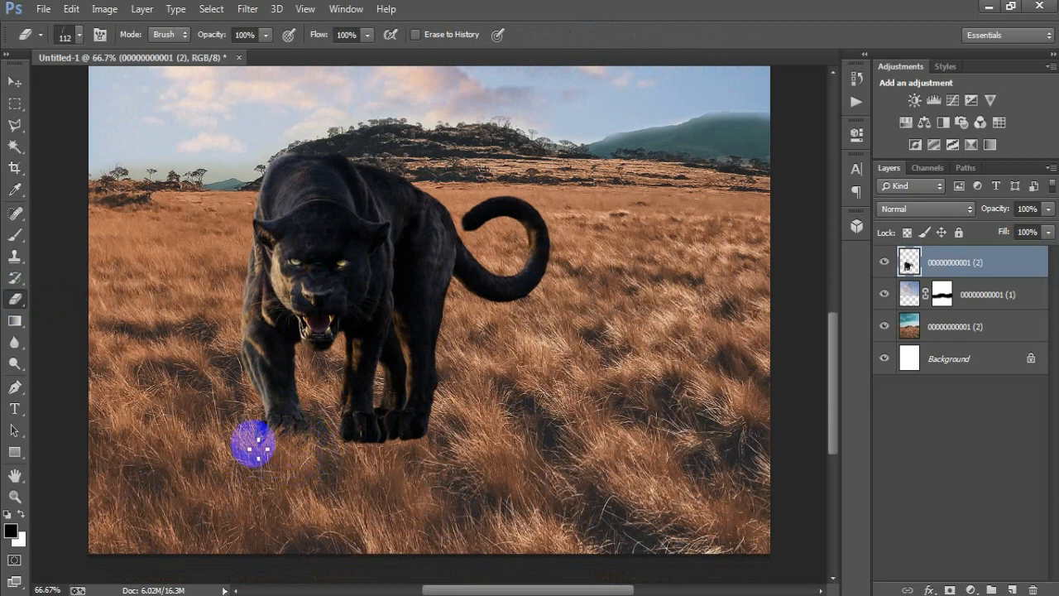
- Erase the bottoms of the panther's remaining paws with the grass-shaped tip so the feet sink into the grass
{"action": "mouse_move", "coordinate": [356, 457]}
{"action": "left_mouse_down"}
{"action": "mouse_move", "coordinate": [430, 433]}
{"action": "mouse_move", "coordinate": [343, 441]}
{"action": "mouse_move", "coordinate": [343, 452]}
{"action": "mouse_move", "coordinate": [247, 439]}
{"action": "mouse_move", "coordinate": [306, 438]}
{"action": "mouse_move", "coordinate": [279, 451]}
{"action": "mouse_move", "coordinate": [350, 460]}
{"action": "mouse_move", "coordinate": [346, 442]}
{"action": "mouse_move", "coordinate": [363, 439]}
{"action": "mouse_move", "coordinate": [347, 437]}
{"action": "mouse_move", "coordinate": [431, 430]}
{"action": "mouse_move", "coordinate": [366, 459]}
{"action": "mouse_move", "coordinate": [240, 451]}
{"action": "mouse_move", "coordinate": [280, 445]}
{"action": "mouse_move", "coordinate": [262, 432]}
{"action": "mouse_move", "coordinate": [286, 437]}
{"action": "left_mouse_up"}
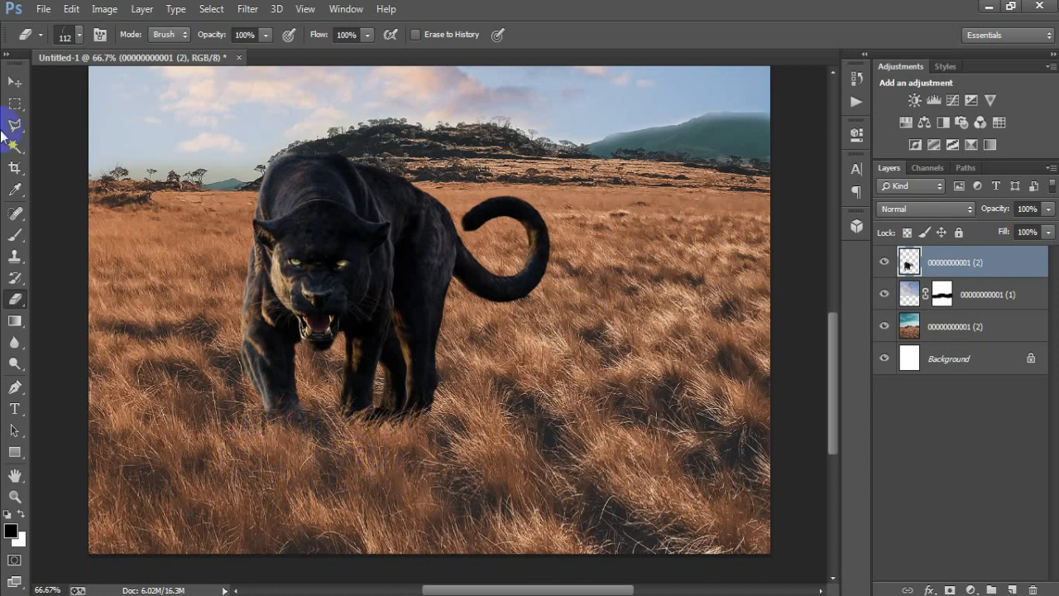
{"action": "left_click", "coordinate": [15, 83]}
{"action": "key", "text": "ctrl+minus"}
{"action": "key", "text": "ctrl+minus"}
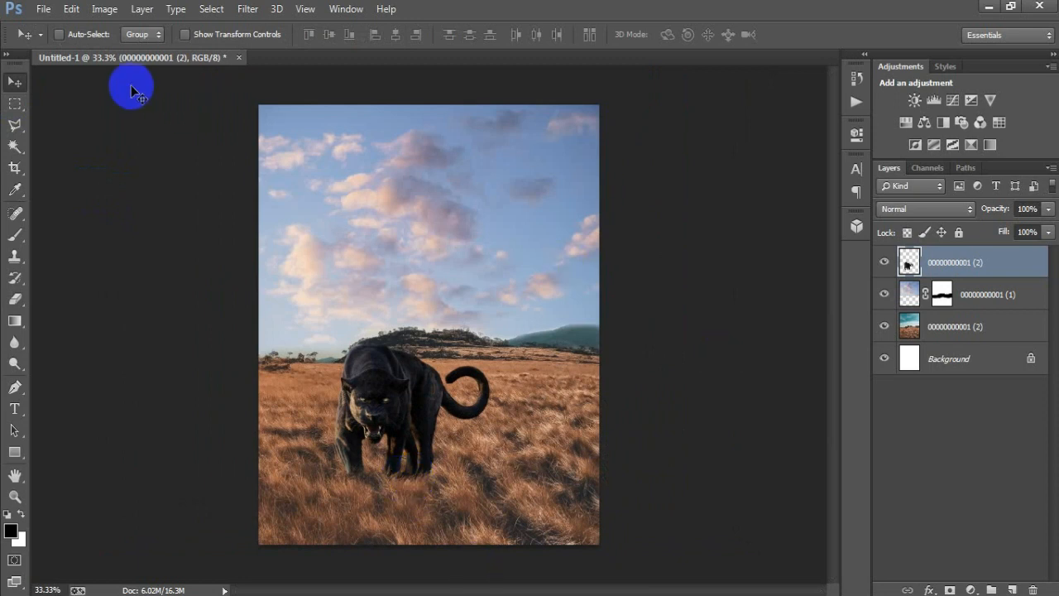
{"action": "left_click", "coordinate": [43, 9]}
{"action": "left_click", "coordinate": [134, 260]}
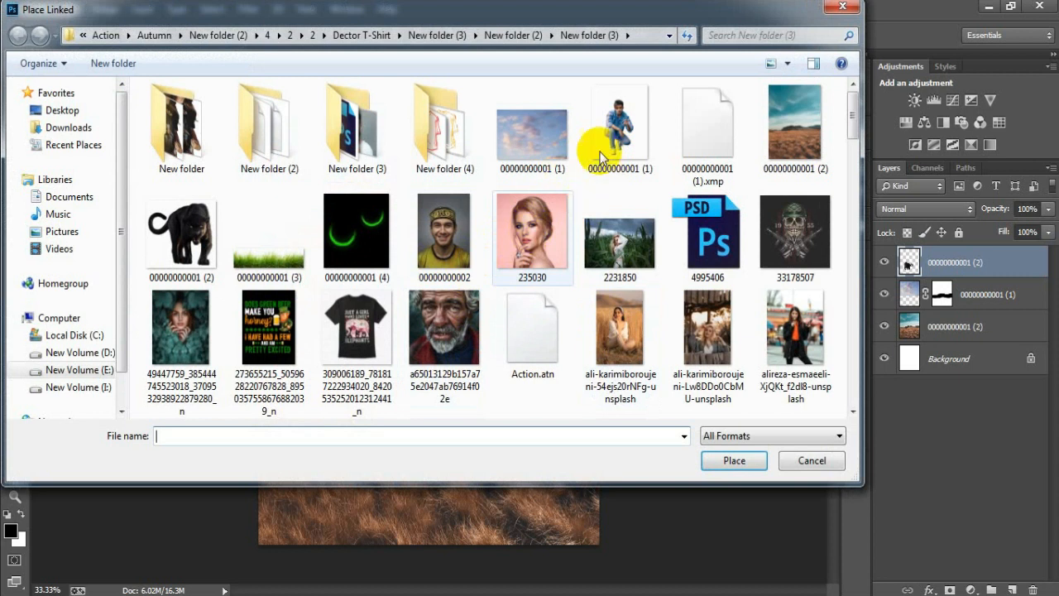
{"action": "double_click", "coordinate": [621, 139]}
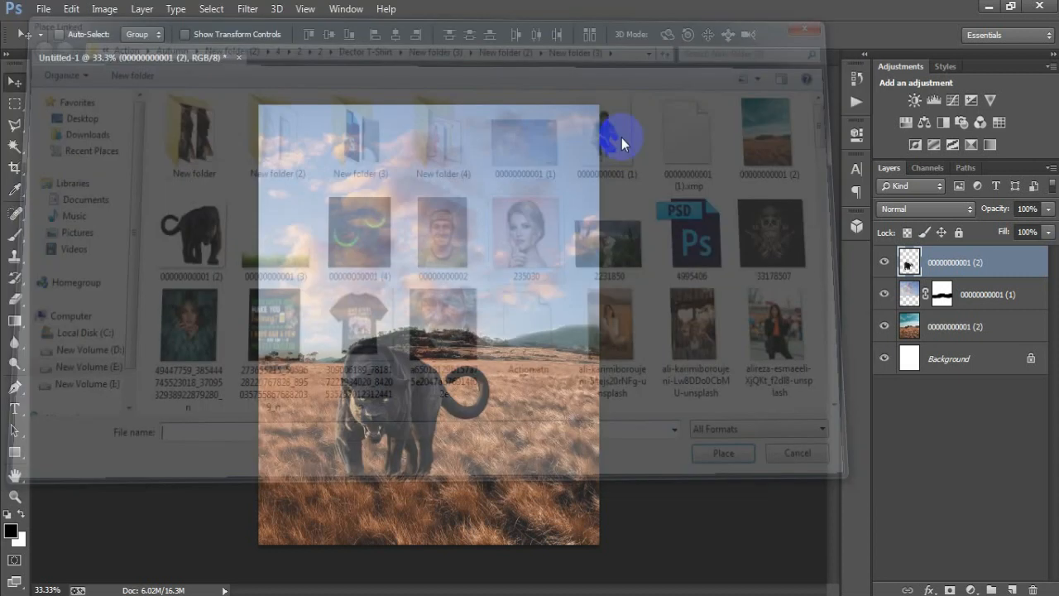
{"action": "right_click", "coordinate": [476, 358]}
{"action": "left_click", "coordinate": [538, 323]}
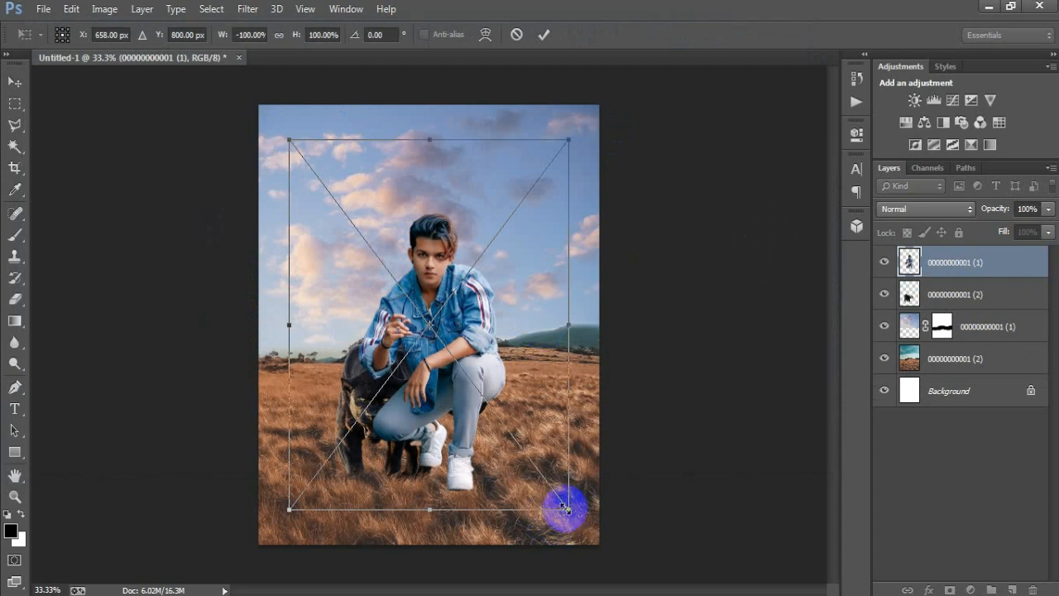
- Scale the crouching man down to about 73% and position him in the grass beside the panther
{"action": "left_click_drag", "start_coordinate": [560, 505], "coordinate": [536, 457]}
{"action": "left_click_drag", "start_coordinate": [484, 359], "coordinate": [524, 404]}
{"action": "key", "text": "ctrl+z"}
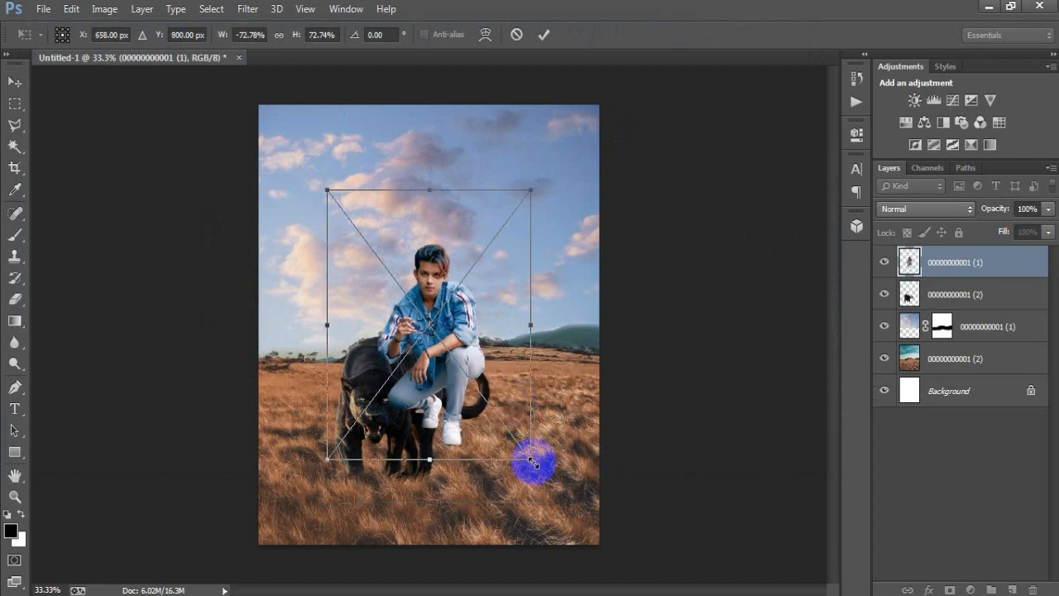
{"action": "left_click_drag", "start_coordinate": [532, 463], "coordinate": [538, 465]}
{"action": "left_click_drag", "start_coordinate": [472, 349], "coordinate": [513, 401]}
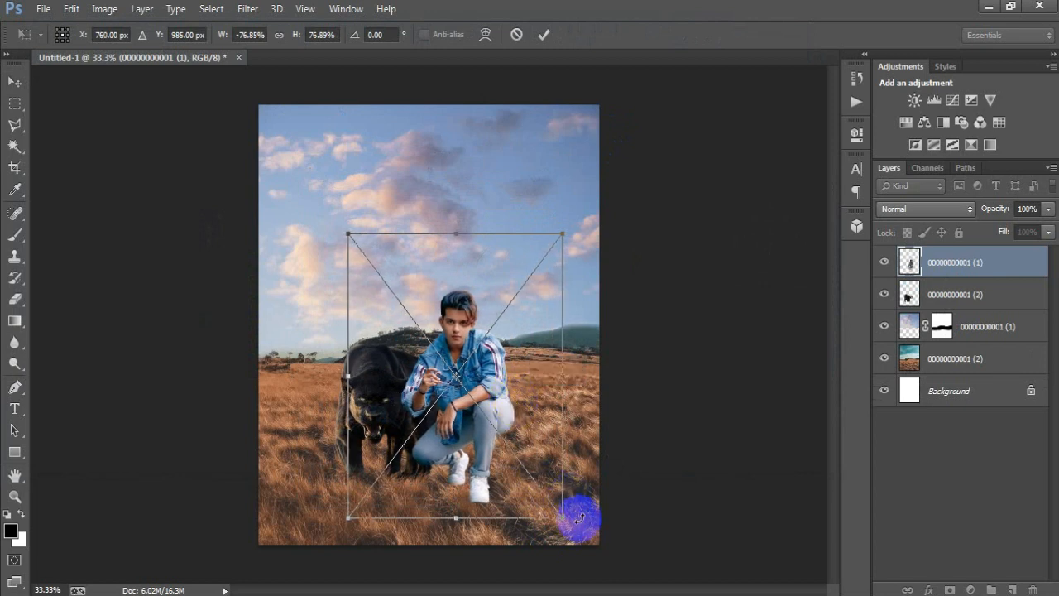
{"action": "left_click_drag", "start_coordinate": [567, 537], "coordinate": [576, 537]}
{"action": "key", "text": "ctrl+z"}
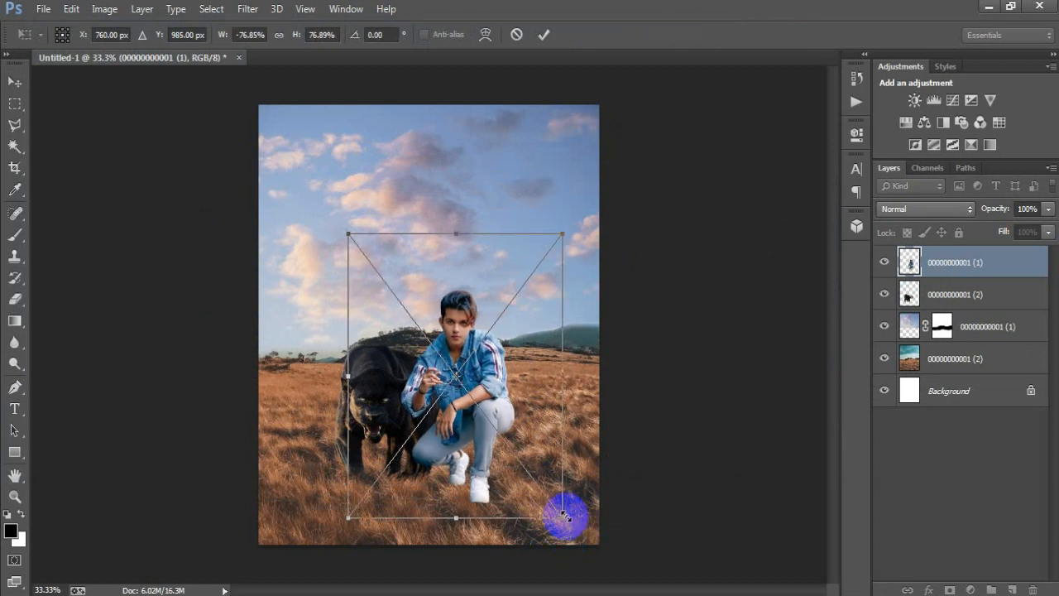
{"action": "left_click_drag", "start_coordinate": [562, 514], "coordinate": [557, 510]}
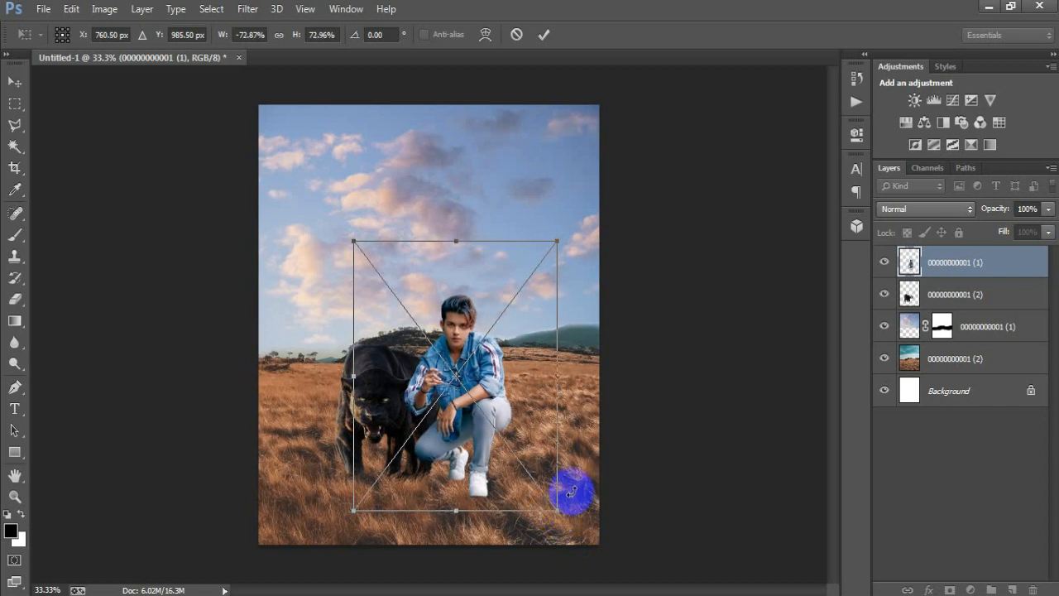
{"action": "left_click", "coordinate": [544, 33]}
- Nudge the crouching man down about 21 px in the grass
{"action": "key", "text": "Down"}
{"action": "key", "text": "Down"}
{"action": "key", "text": "Down"}
{"action": "key", "text": "Down"}
{"action": "key", "text": "Down"}
{"action": "key", "text": "Down"}
{"action": "key", "text": "Down"}
{"action": "key", "text": "Down"}
{"action": "key", "text": "Down"}
{"action": "key", "text": "Down"}
{"action": "key", "text": "Down"}
{"action": "key", "text": "Down"}
{"action": "key", "text": "Down"}
{"action": "key", "text": "Down"}
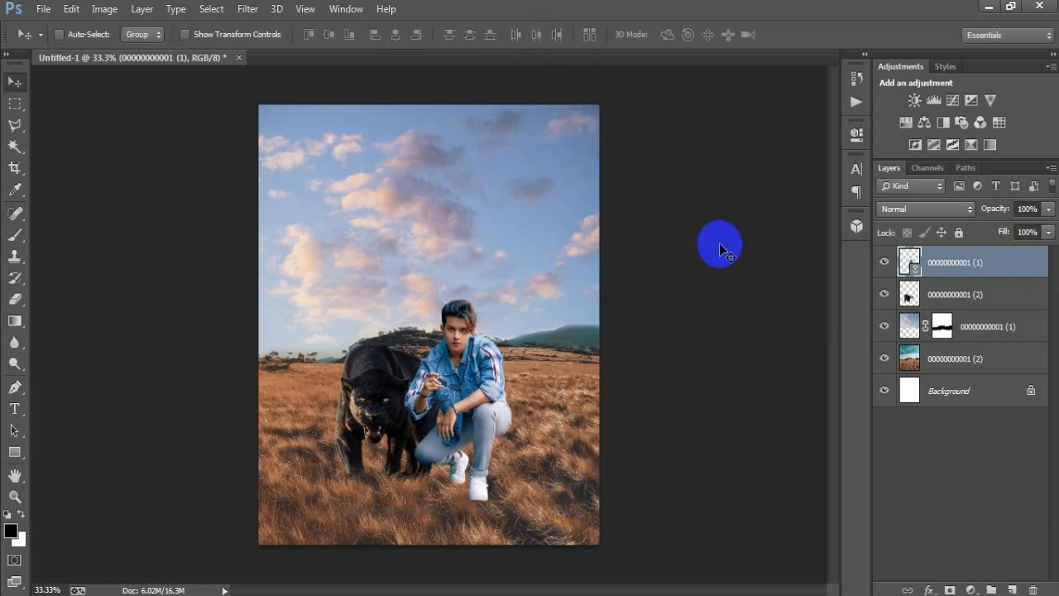
- Enlarge the crouching man slightly to about 74.3% and rasterize his layer
{"action": "key", "text": "ctrl+t"}
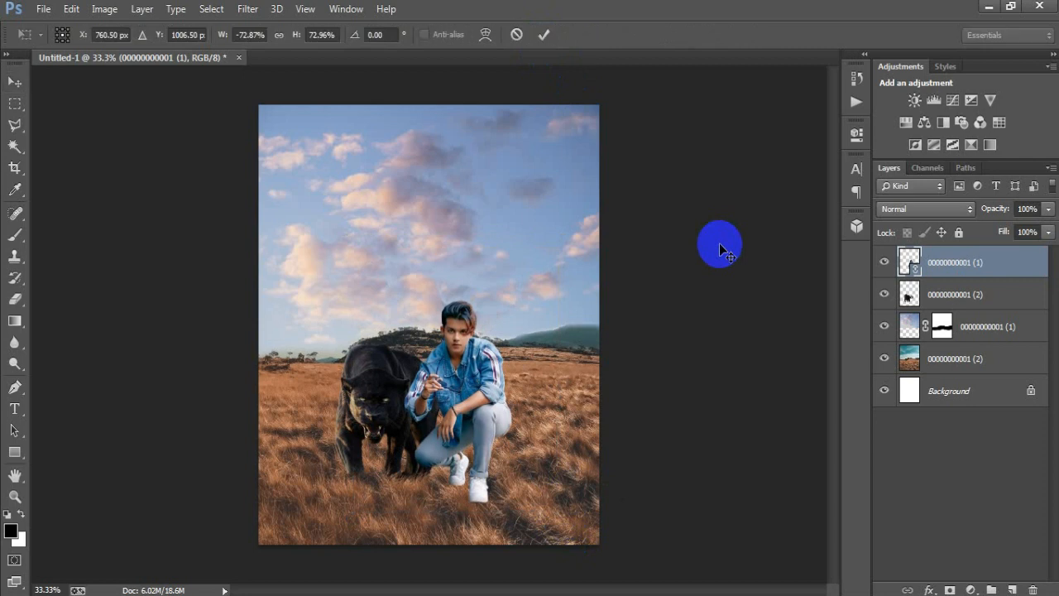
{"action": "left_click_drag", "start_coordinate": [559, 514], "coordinate": [561, 520]}
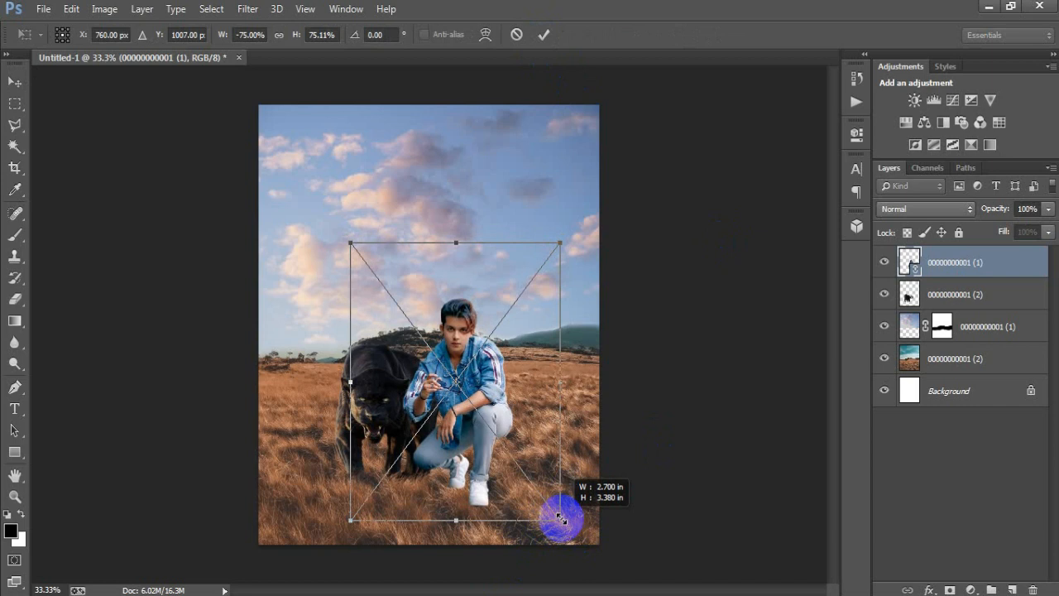
{"action": "left_click_drag", "start_coordinate": [560, 517], "coordinate": [558, 510]}
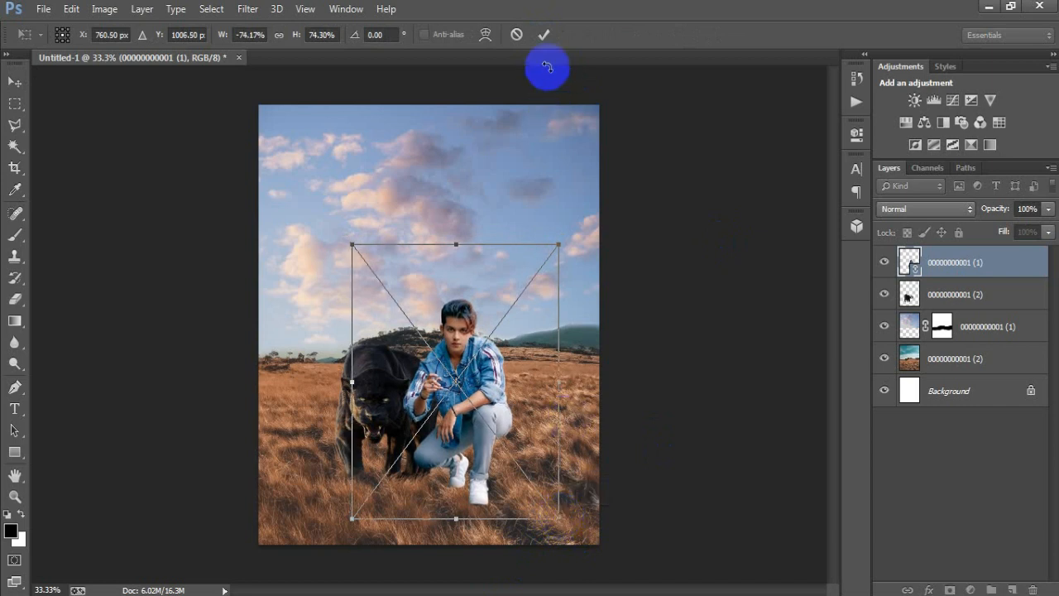
{"action": "left_click", "coordinate": [544, 34]}
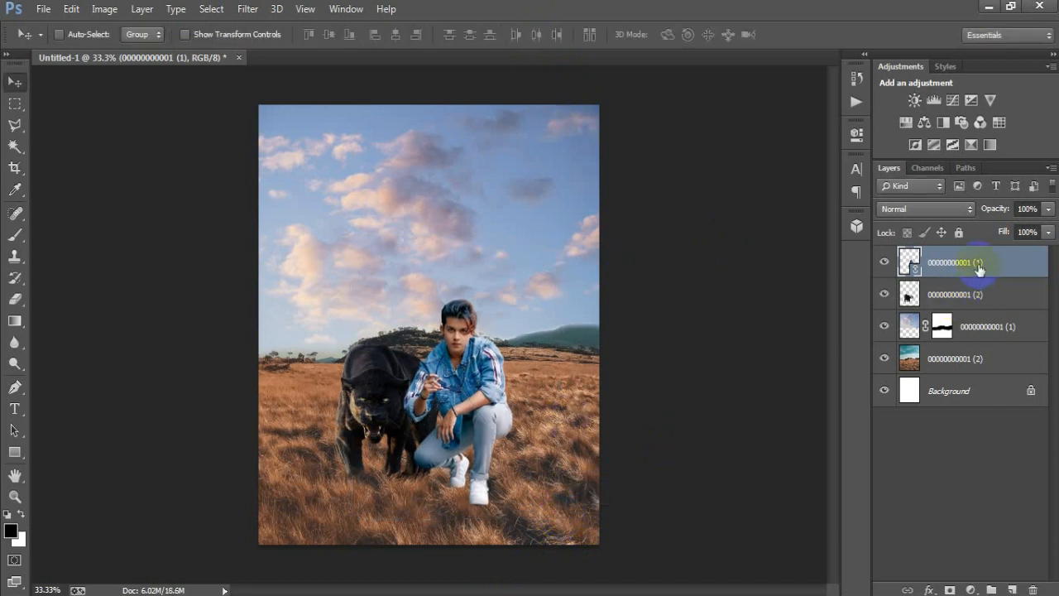
{"action": "right_click", "coordinate": [978, 270]}
{"action": "left_click", "coordinate": [673, 305]}
{"action": "left_click", "coordinate": [883, 264]}
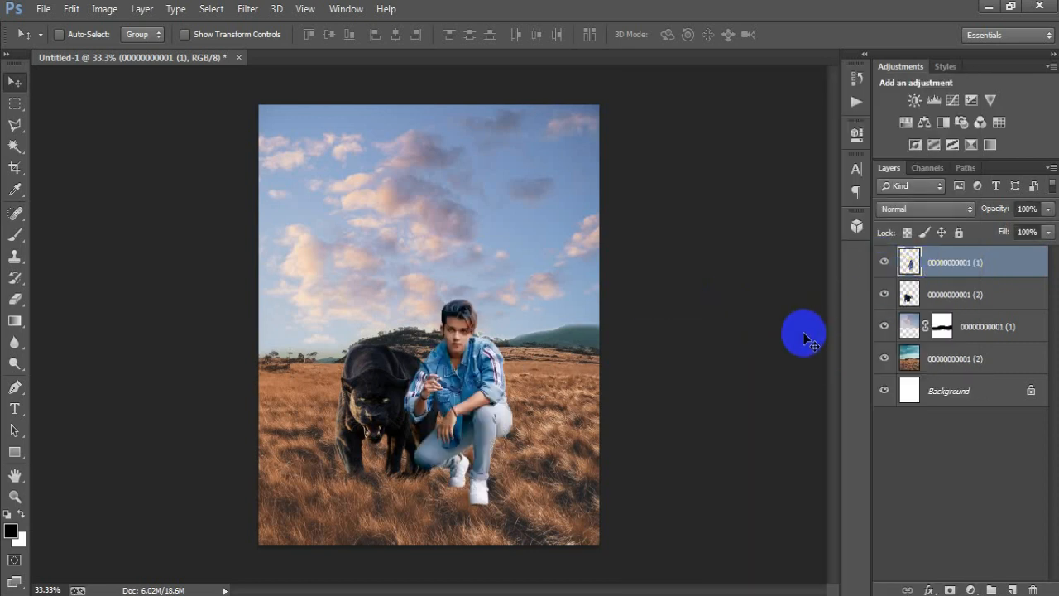
- Set up the Eraser with the 112 px grass-shaped brush tip for working on the man's shoes
{"action": "left_click", "coordinate": [15, 299]}
{"action": "left_click", "coordinate": [80, 293]}
{"action": "right_click", "coordinate": [488, 201]}
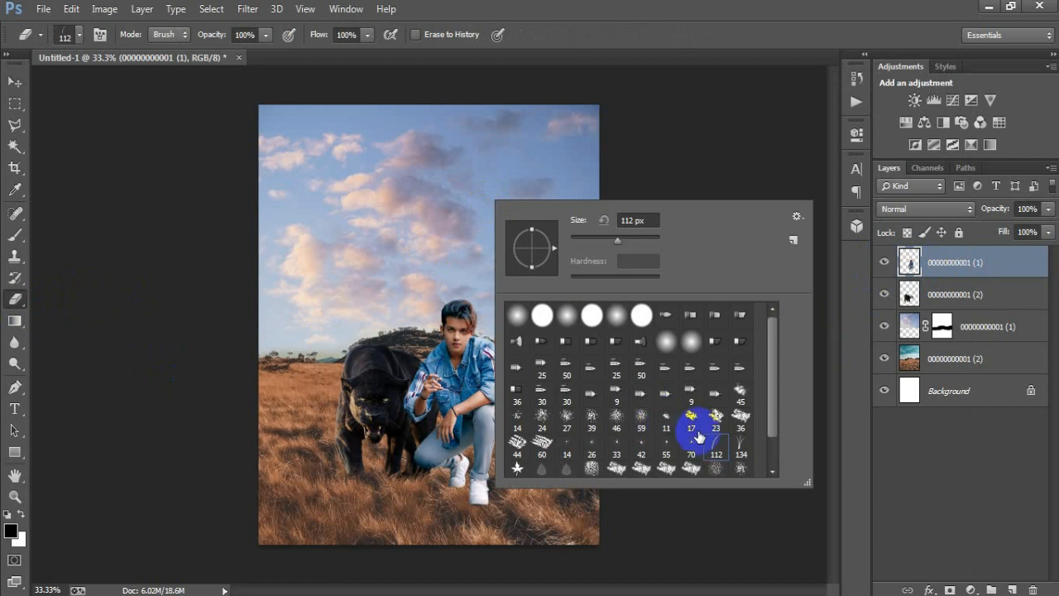
{"action": "left_click", "coordinate": [461, 492]}
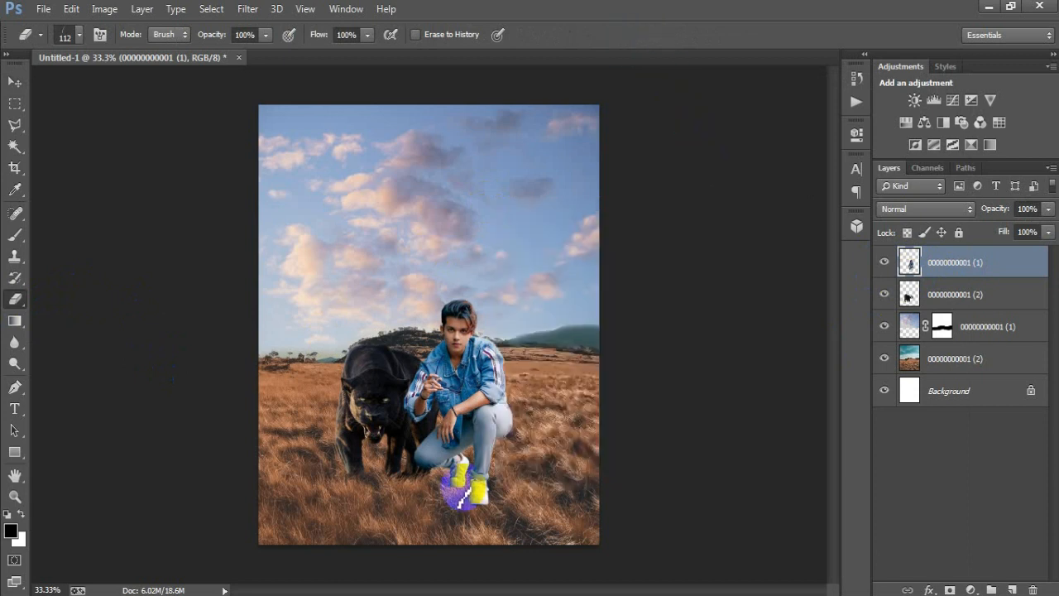
{"action": "key", "text": "ctrl+plus"}
{"action": "key", "text": "ctrl+plus"}
{"action": "scroll", "coordinate": [465, 436], "scroll_direction": "down", "scroll_amount": 6}
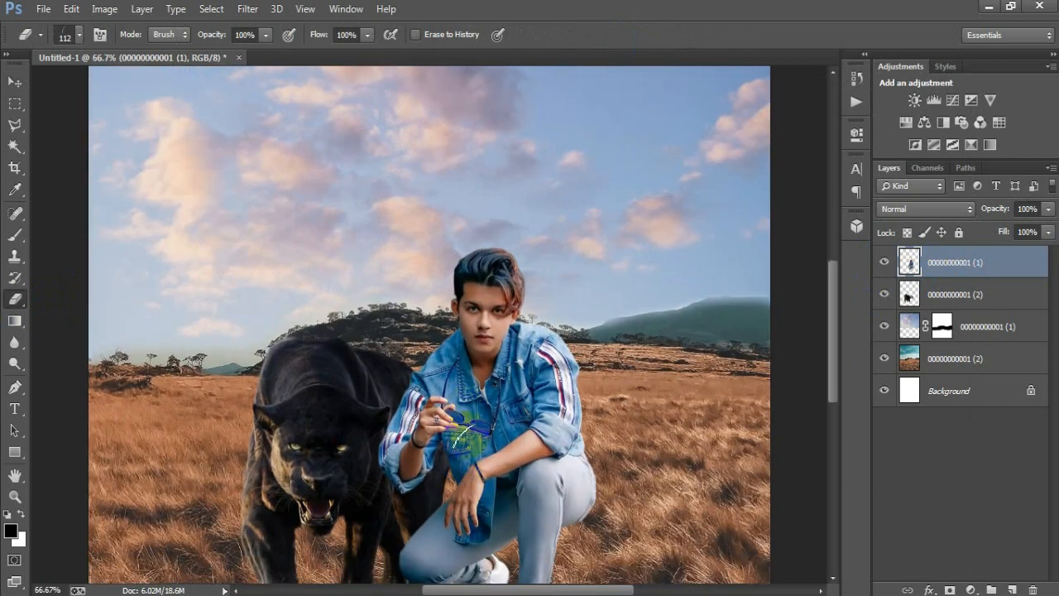
{"action": "scroll", "coordinate": [467, 432], "scroll_direction": "down", "scroll_amount": 1}
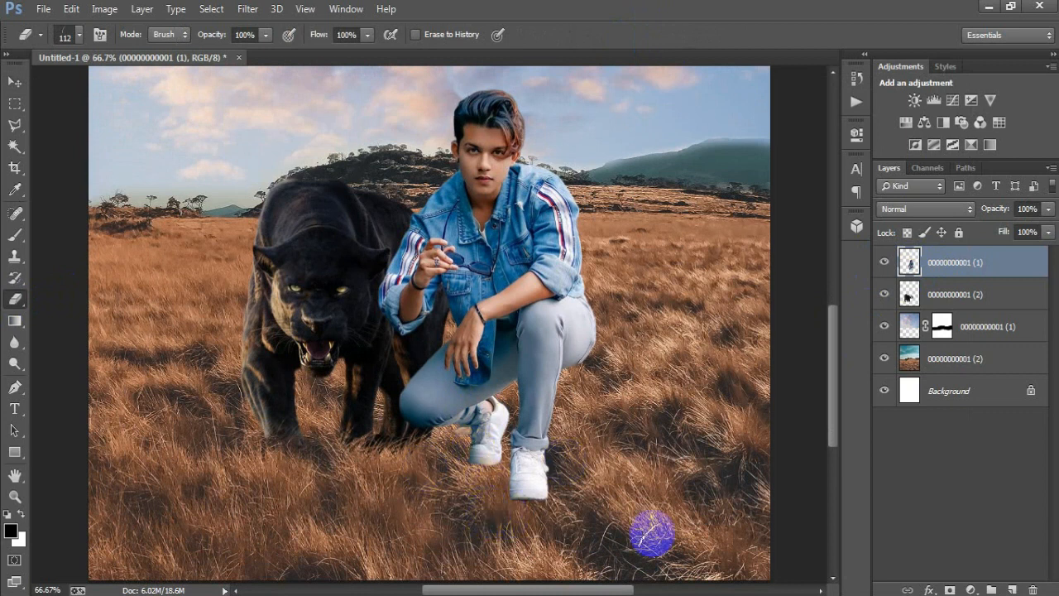
- Nudge the crouching man slightly to the left so he overlaps the panther a little more
{"action": "left_click", "coordinate": [10, 83]}
{"action": "key", "text": "Left"}
{"action": "key", "text": "Left"}
{"action": "key", "text": "Left"}
{"action": "key", "text": "Left"}
{"action": "key", "text": "Left"}
{"action": "key", "text": "Left"}
{"action": "key", "text": "Left"}
{"action": "key", "text": "Left"}
{"action": "key", "text": "Left"}
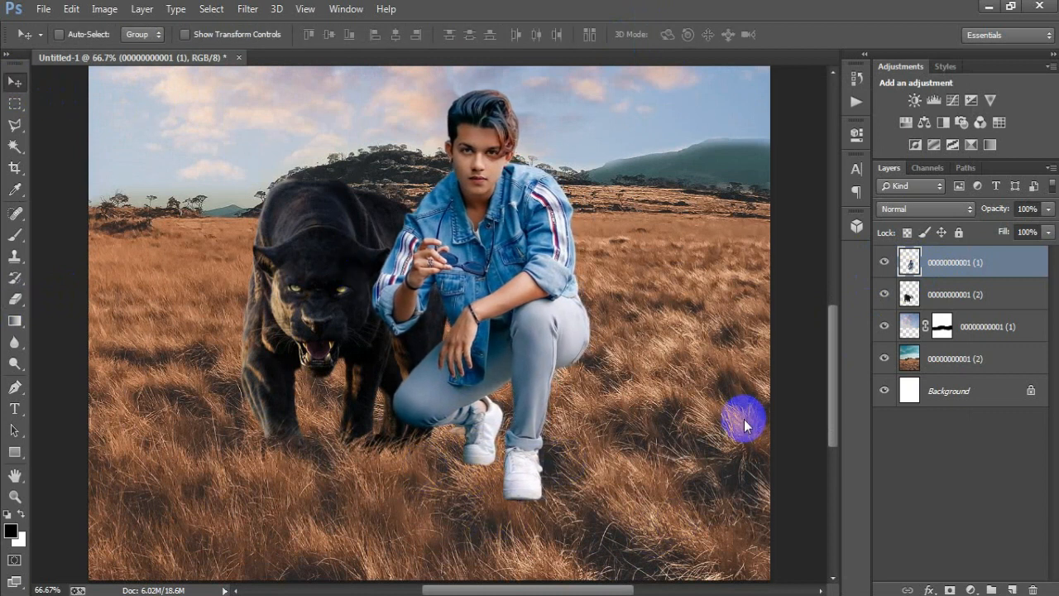
{"action": "key", "text": "Left"}
{"action": "key", "text": "Left"}
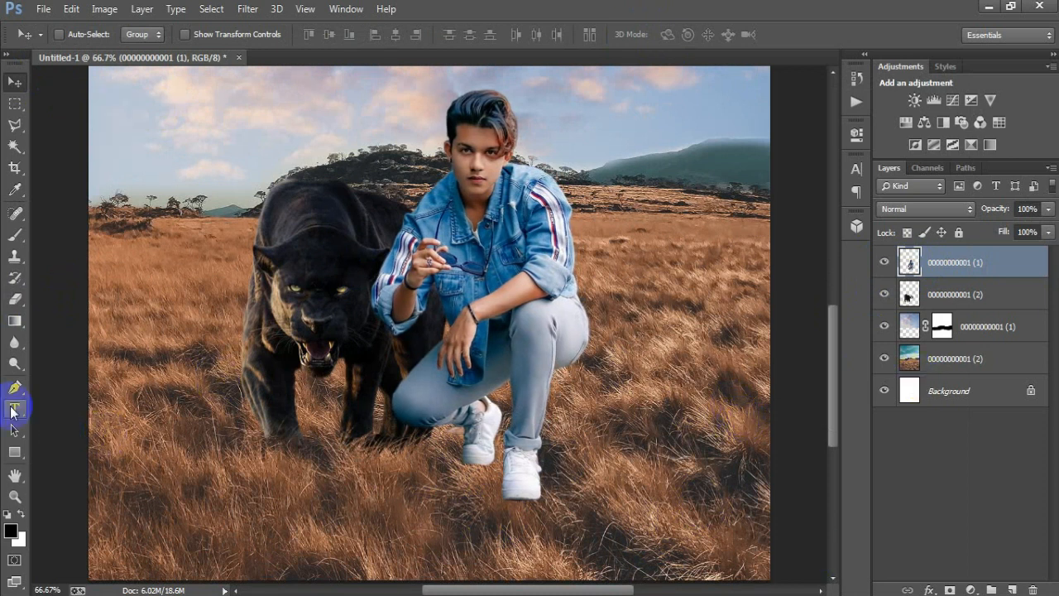
- Erase the bottoms of the man's shoes with the 112 px grass-shaped tip and compare by toggling his layer's visibility
{"action": "left_click", "coordinate": [14, 299]}
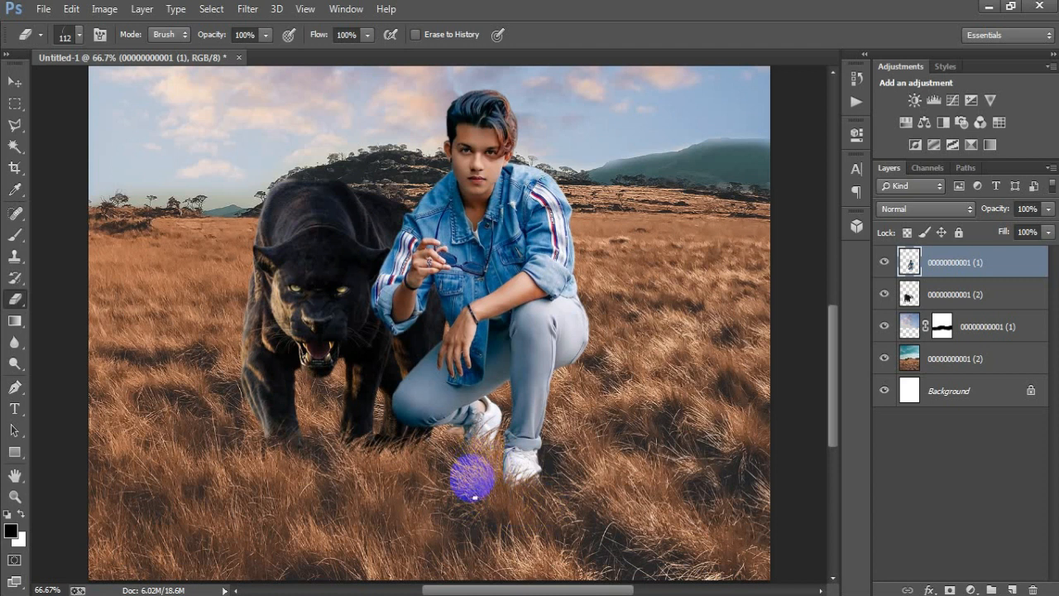
{"action": "left_click", "coordinate": [14, 81]}
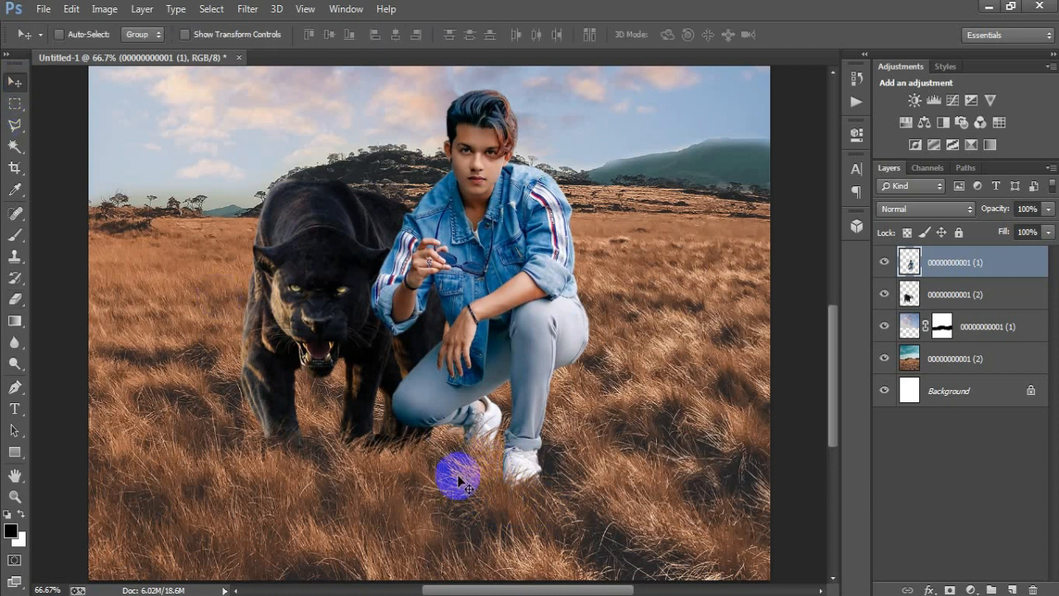
{"action": "left_click", "coordinate": [884, 263]}
{"action": "left_click", "coordinate": [885, 263]}
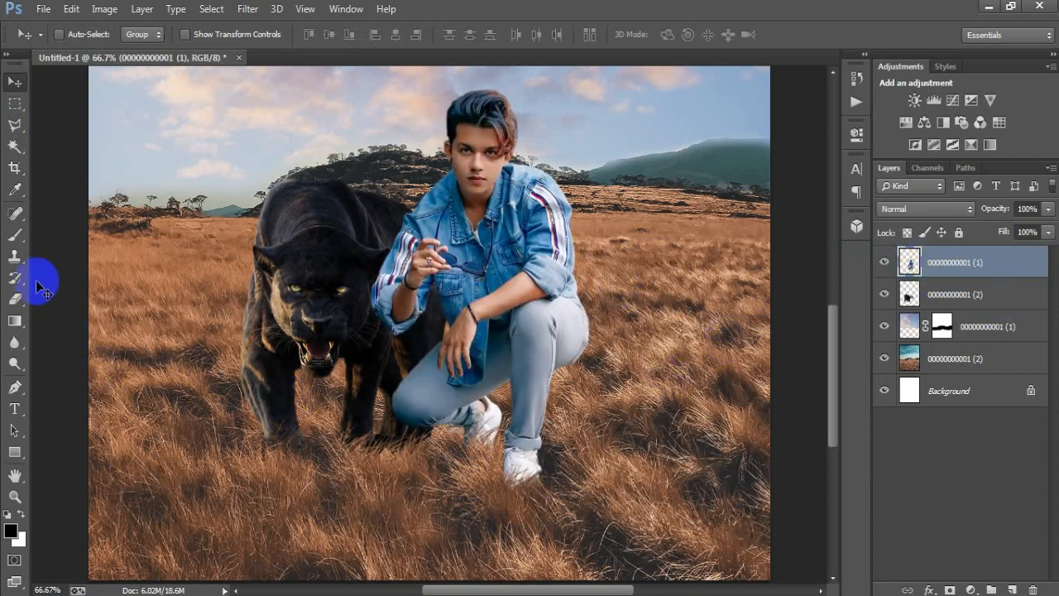
- Set the Eraser to a soft round 15 px tip and lower the man's layer opacity to 41% to inspect his sleeve edge
{"action": "left_click", "coordinate": [15, 296]}
{"action": "right_click", "coordinate": [228, 188]}
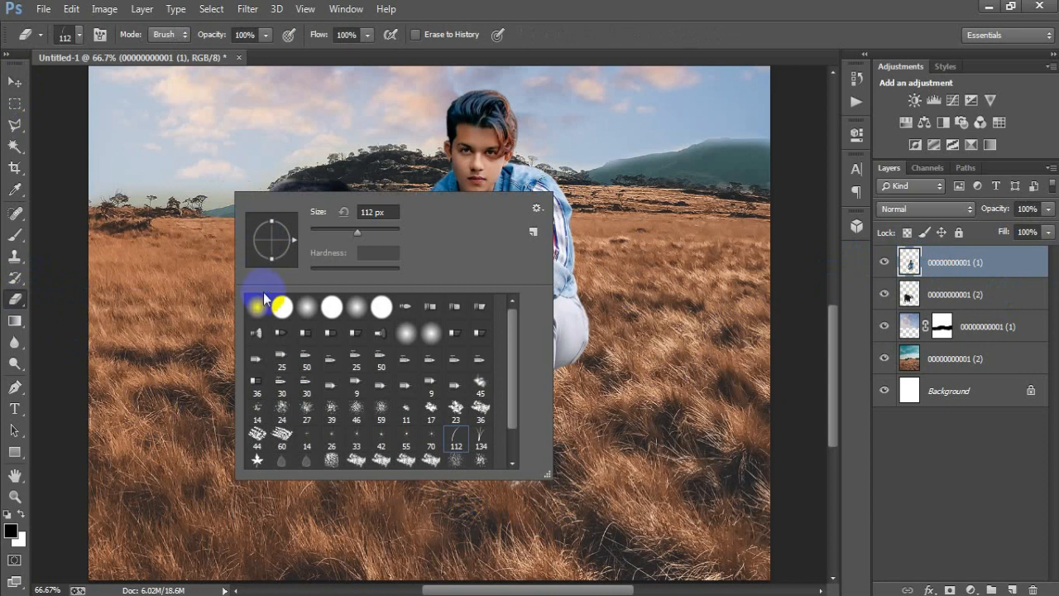
{"action": "left_click", "coordinate": [557, 104]}
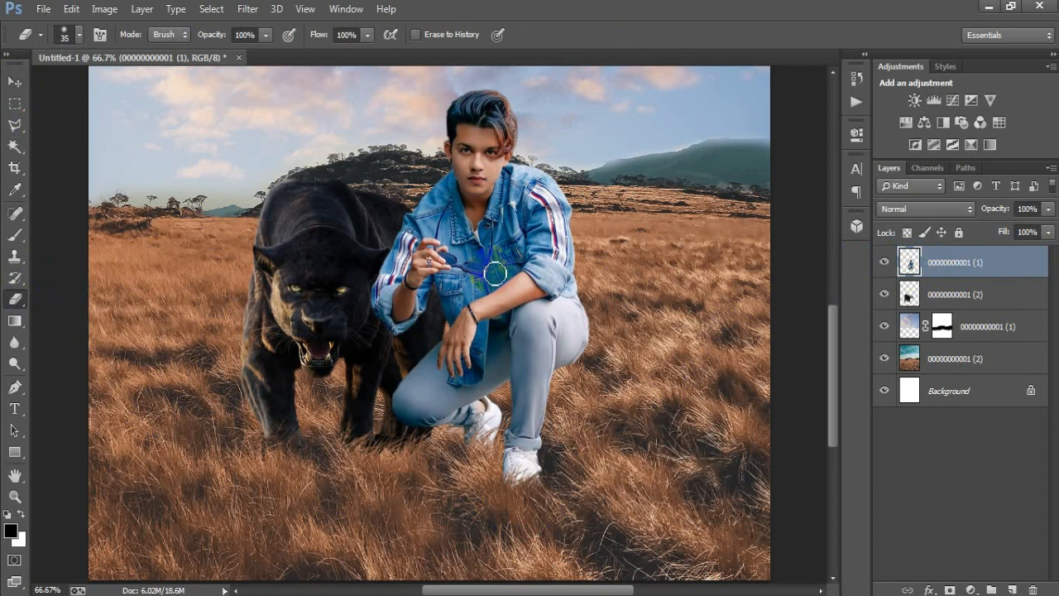
{"action": "left_click", "coordinate": [1048, 210]}
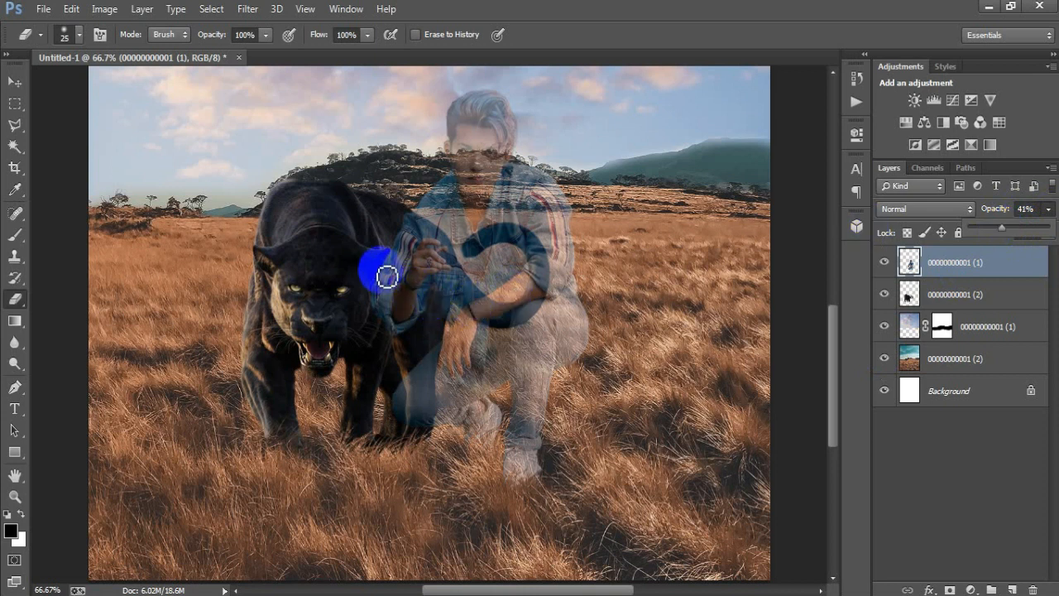
{"action": "key", "text": "bracketleft"}
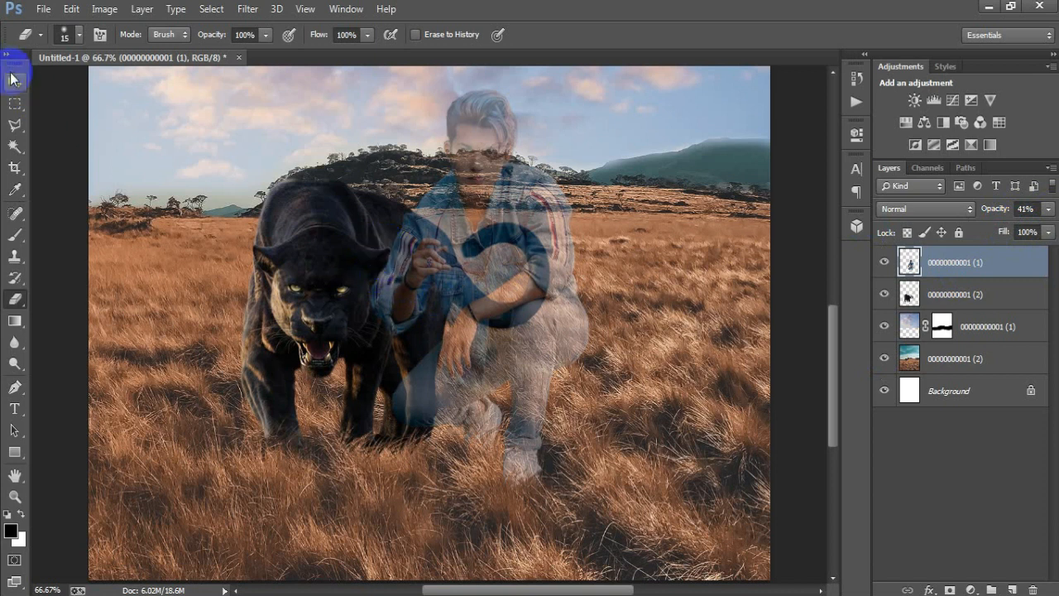
- Restore the man's layer to 100% opacity
{"action": "left_click", "coordinate": [13, 80]}
{"action": "left_click", "coordinate": [1047, 209]}
{"action": "left_click_drag", "start_coordinate": [1008, 233], "coordinate": [1057, 225]}
{"action": "left_click", "coordinate": [725, 354]}
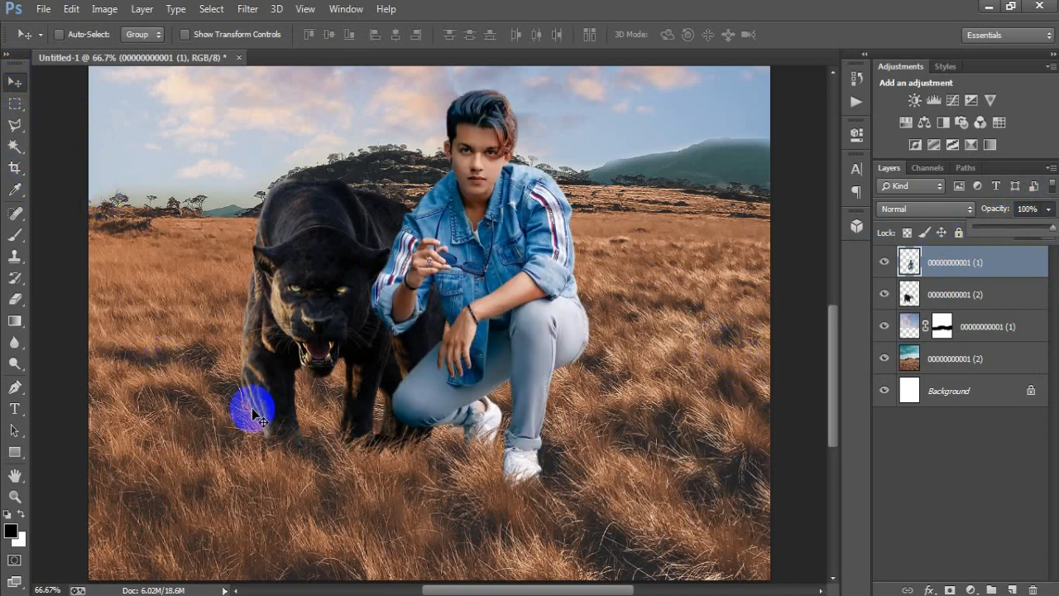
{"action": "key", "text": "ctrl+minus"}
{"action": "key", "text": "ctrl+minus"}
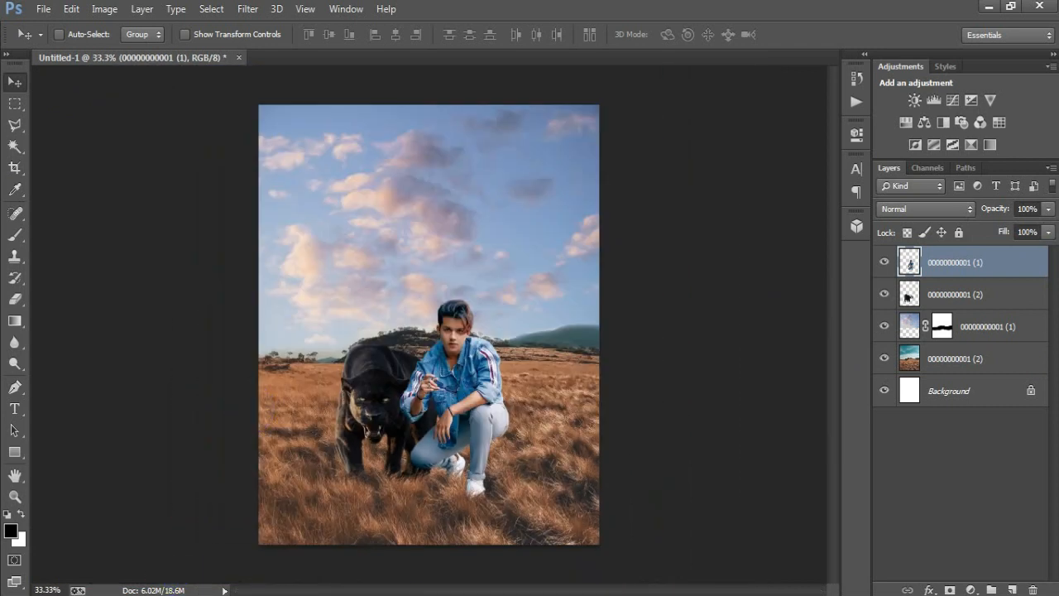
- Check the panther layer by toggling its visibility and add a new empty layer directly above it
{"action": "left_click", "coordinate": [902, 296]}
{"action": "left_click", "coordinate": [885, 294]}
{"action": "left_click", "coordinate": [885, 294]}
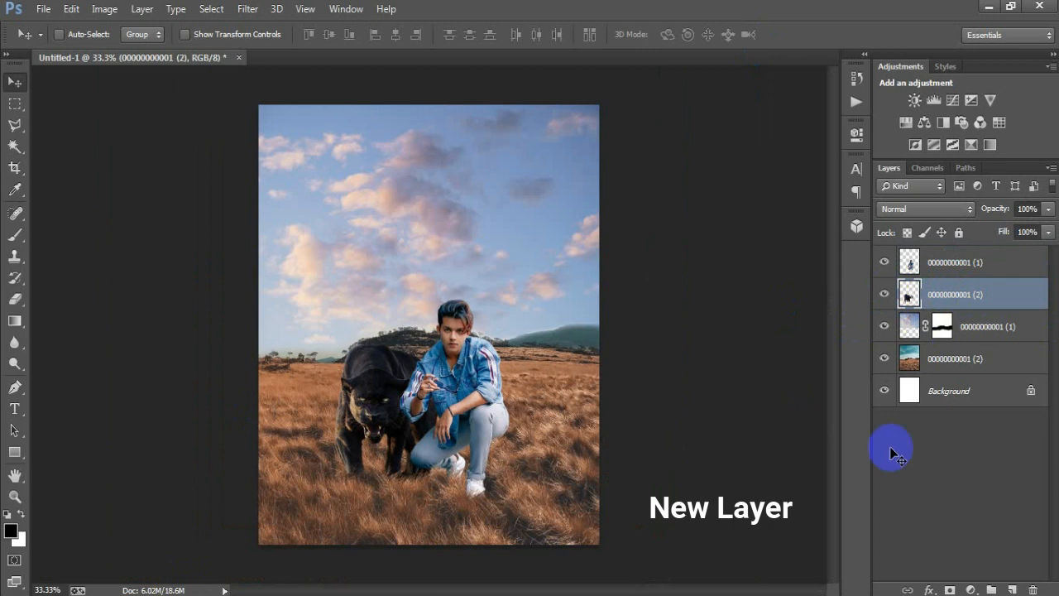
{"action": "left_click", "coordinate": [1012, 588]}
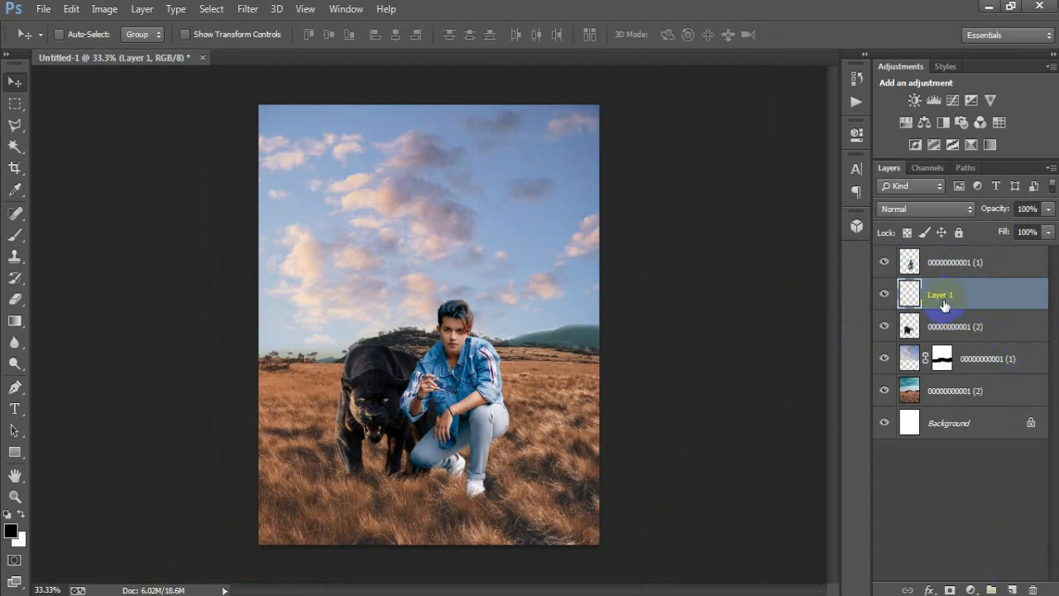
- Fill the new layer above the panther with 50% Gray in Normal mode at 100% opacity
{"action": "left_click", "coordinate": [71, 9]}
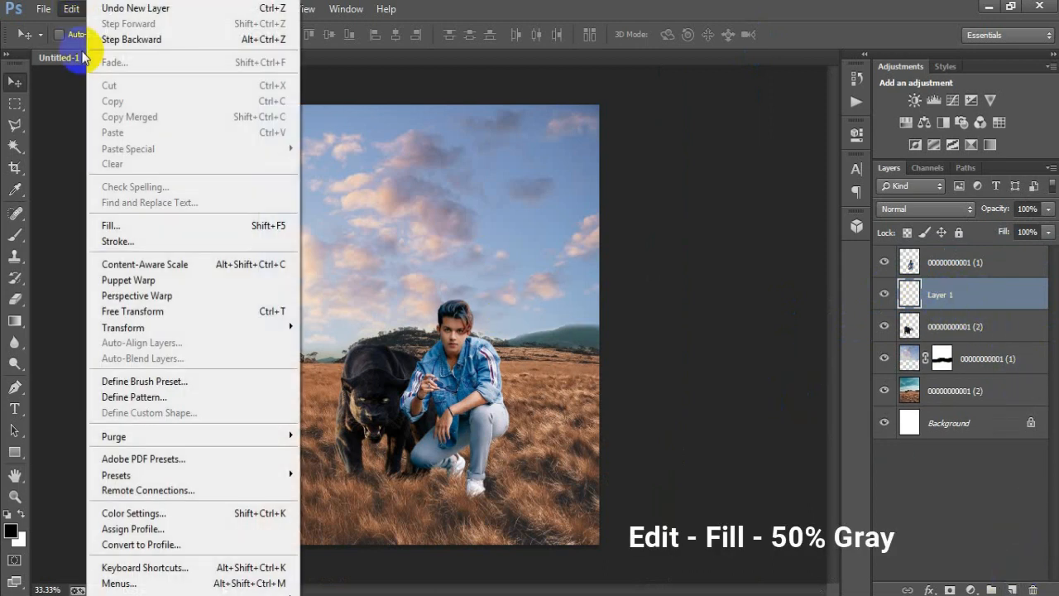
{"action": "left_click", "coordinate": [157, 228]}
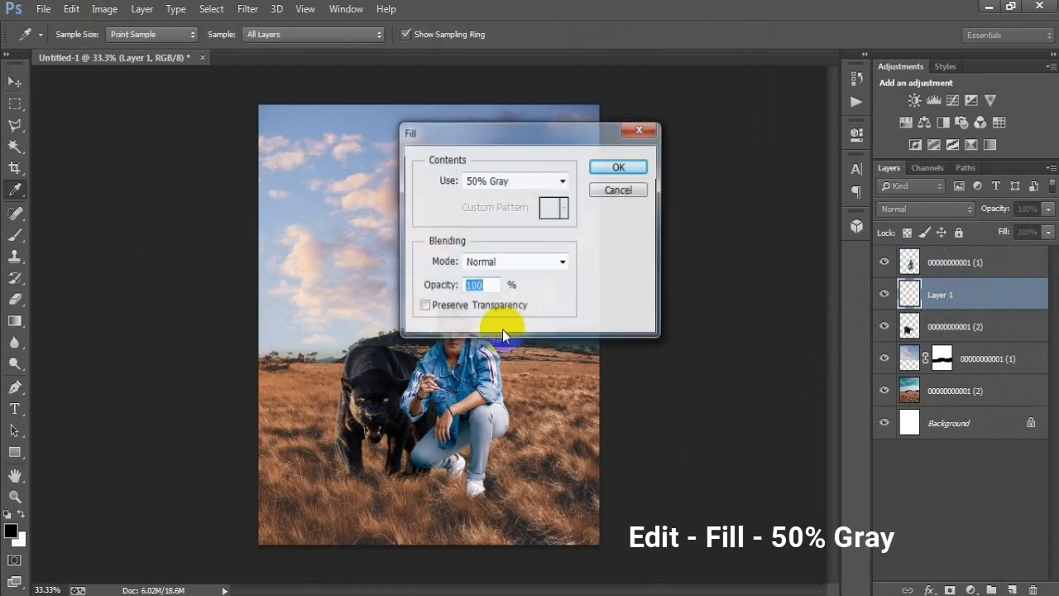
{"action": "left_click", "coordinate": [563, 182]}
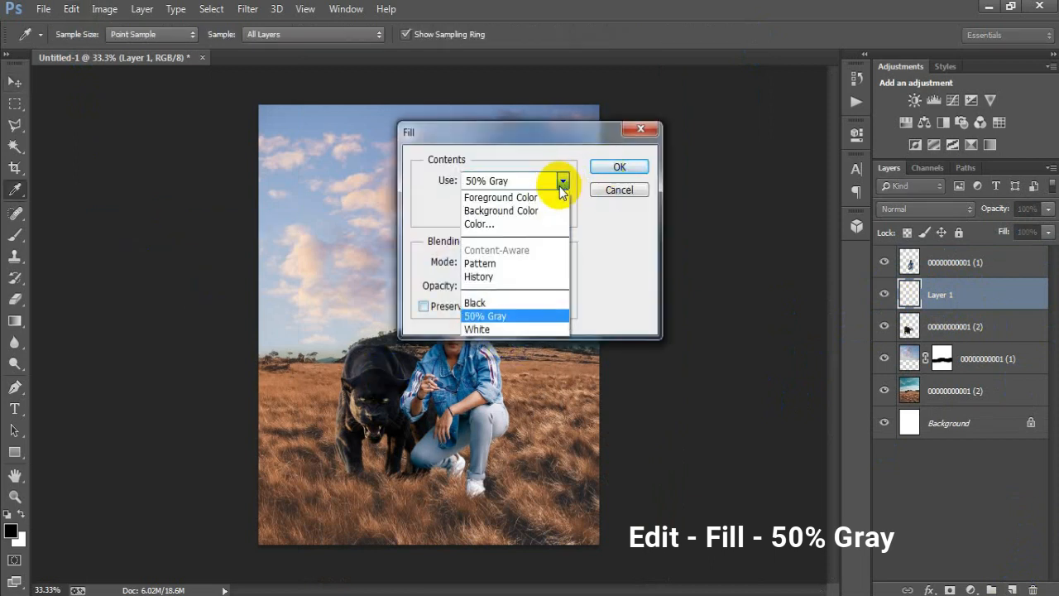
{"action": "left_click", "coordinate": [529, 312]}
{"action": "left_click", "coordinate": [616, 166]}
{"action": "key", "text": "v"}
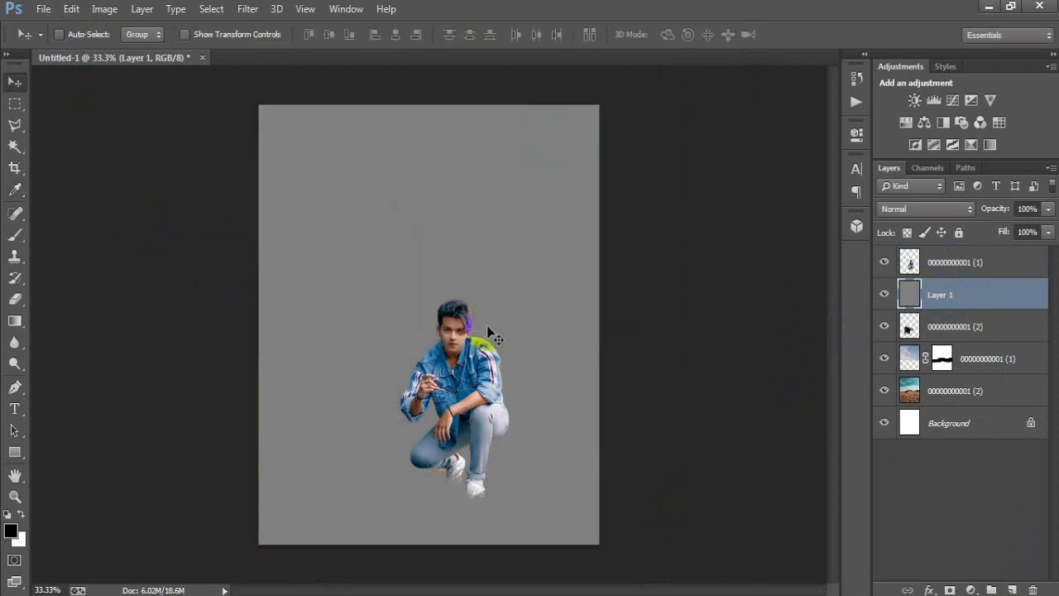
- Clip the gray-filled layer to the panther layer and set its blend mode to Overlay
{"action": "left_click", "coordinate": [883, 293]}
{"action": "left_click", "coordinate": [884, 293]}
{"action": "right_click", "coordinate": [935, 304]}
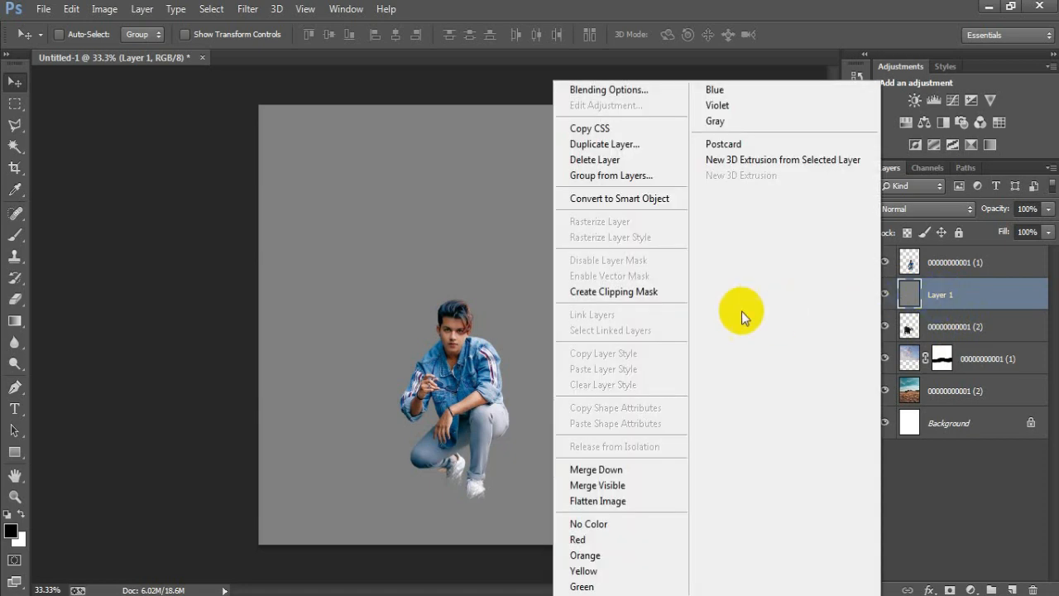
{"action": "left_click", "coordinate": [650, 291]}
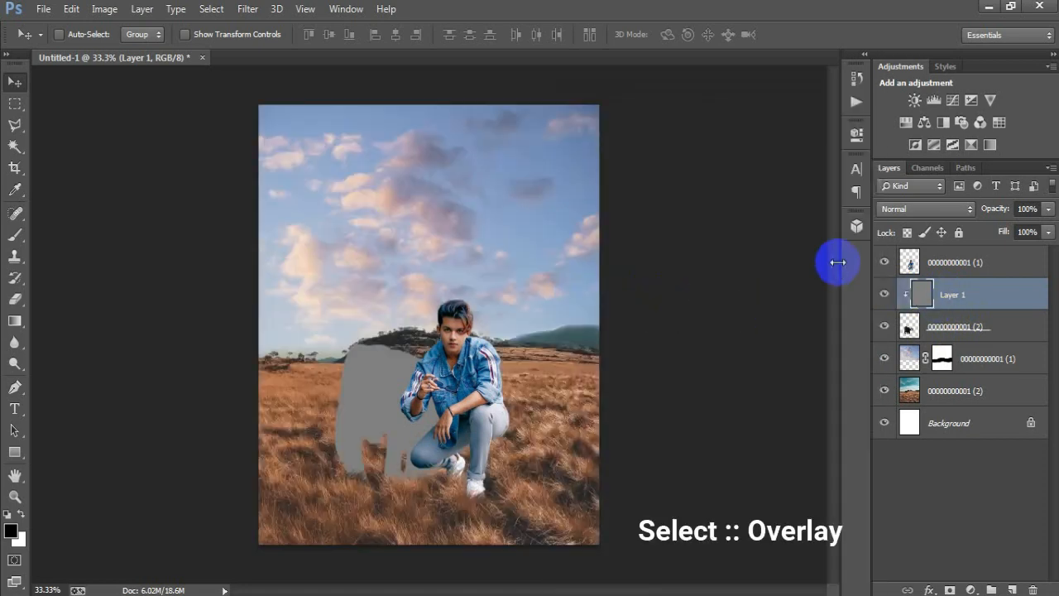
{"action": "left_click", "coordinate": [899, 210]}
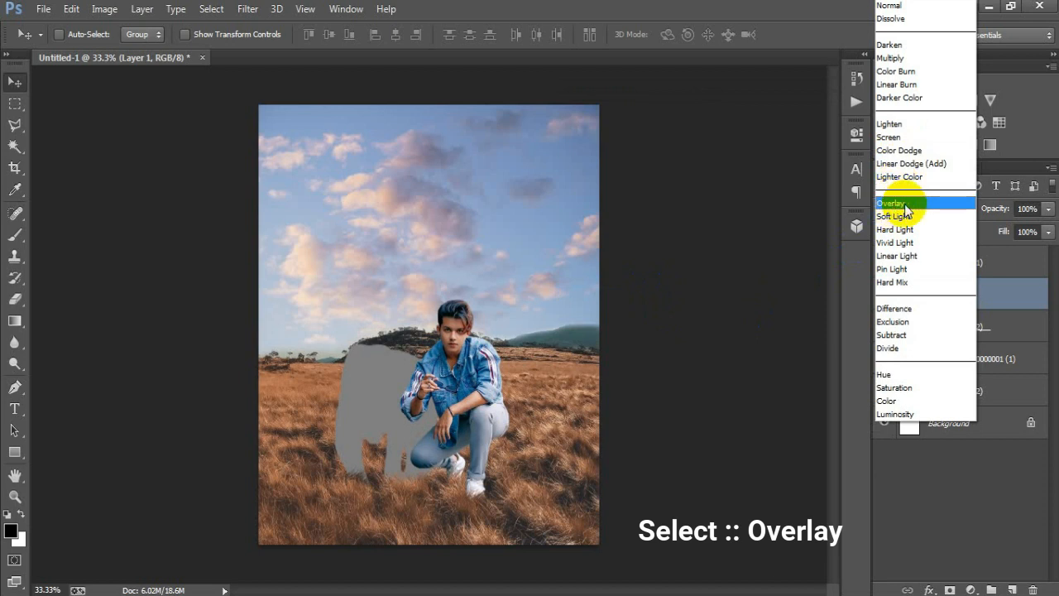
{"action": "left_click", "coordinate": [891, 204]}
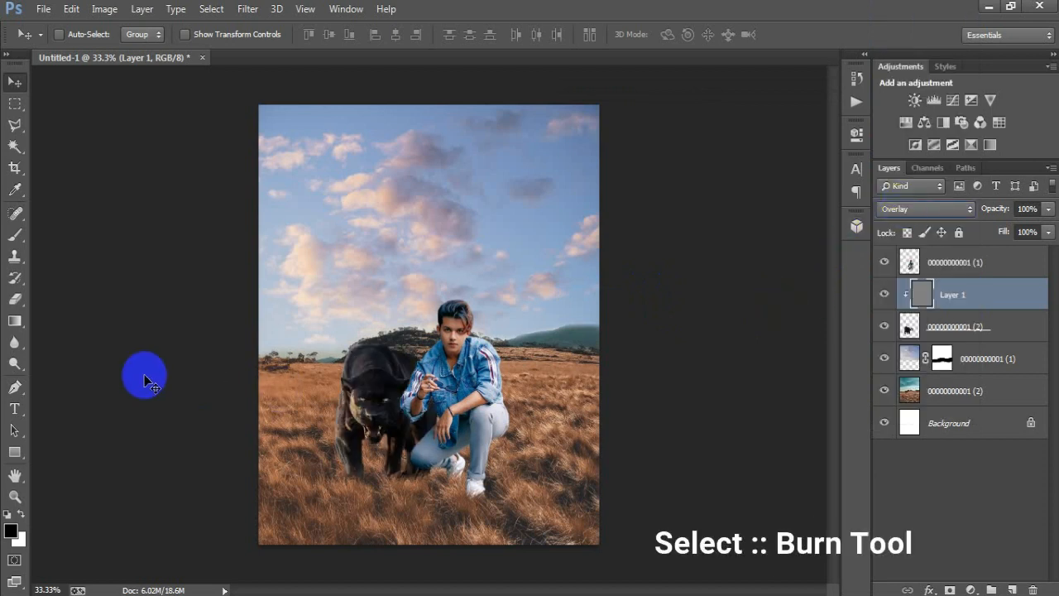
- Darken the panther's head, body and legs on the gray Overlay layer with the Burn tool
{"action": "left_click", "coordinate": [18, 364]}
{"action": "left_click", "coordinate": [67, 377]}
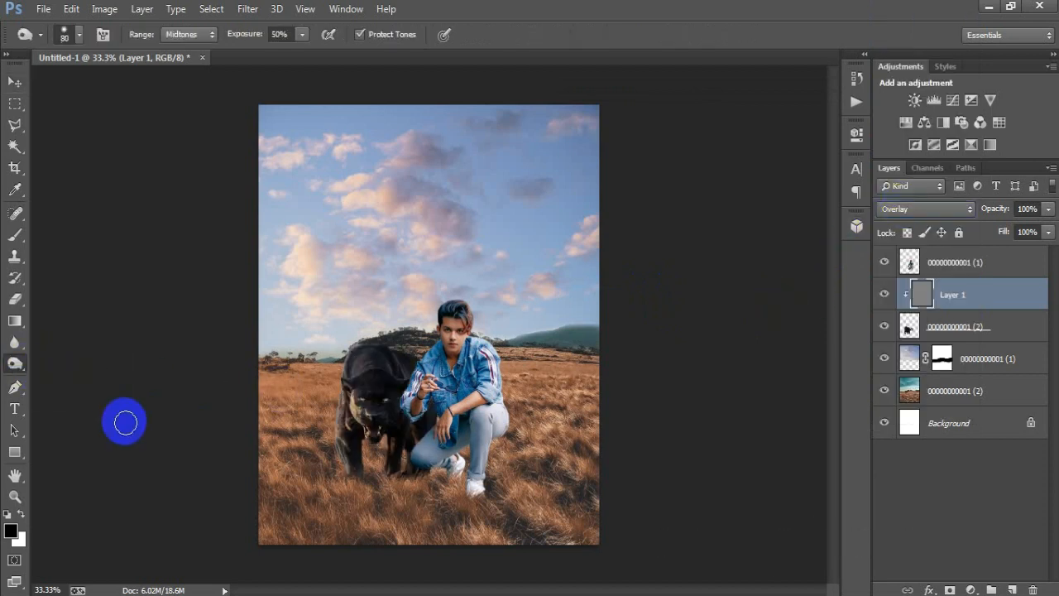
{"action": "mouse_move", "coordinate": [355, 395]}
{"action": "left_mouse_down"}
{"action": "mouse_move", "coordinate": [354, 426]}
{"action": "mouse_move", "coordinate": [356, 405]}
{"action": "left_mouse_up"}
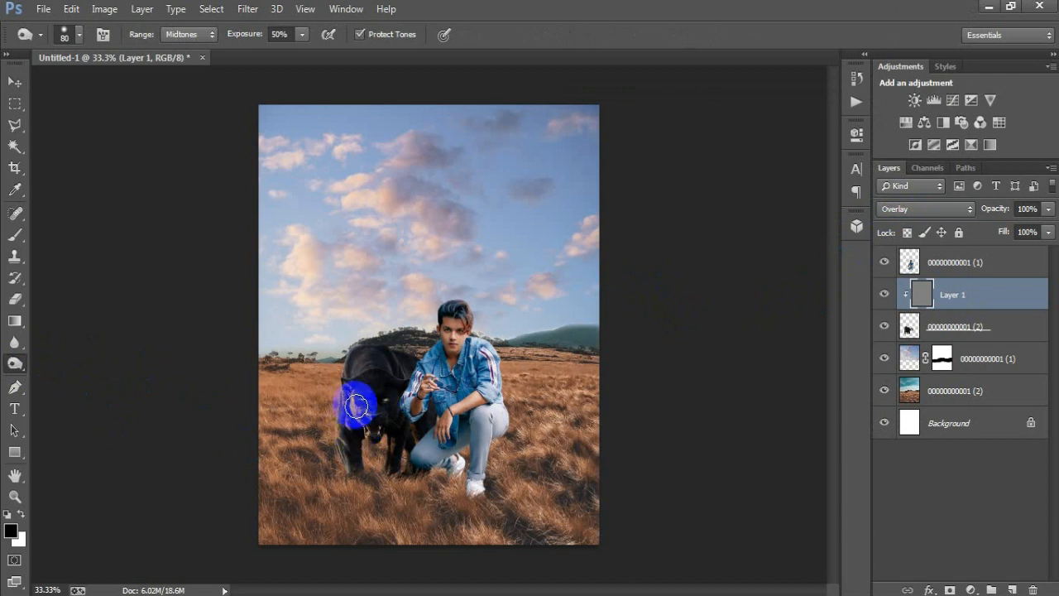
{"action": "key", "text": "ctrl+plus"}
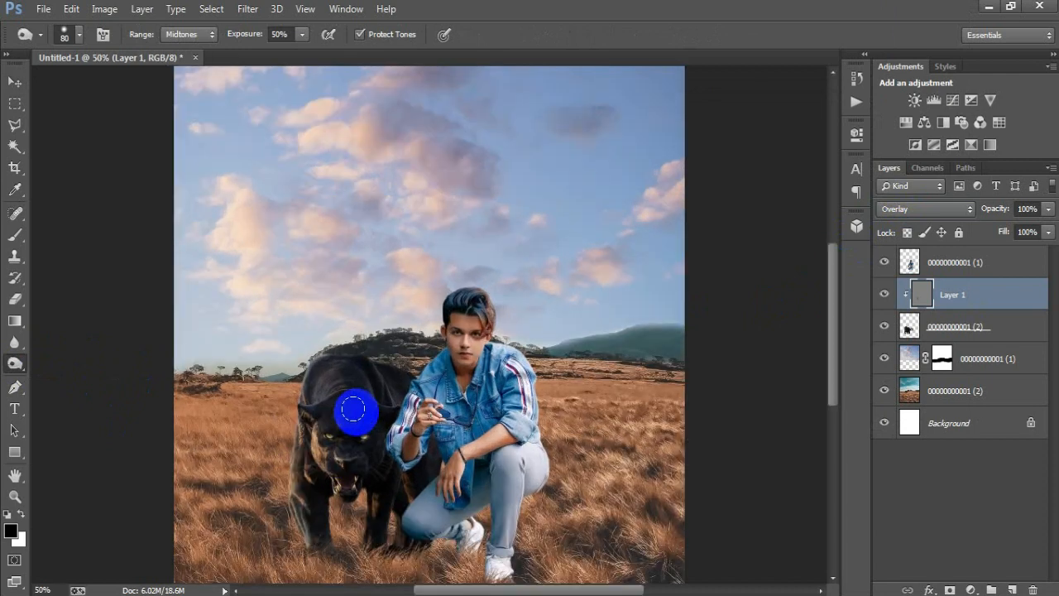
{"action": "mouse_move", "coordinate": [297, 440]}
{"action": "left_mouse_down"}
{"action": "mouse_move", "coordinate": [283, 508]}
{"action": "mouse_move", "coordinate": [300, 502]}
{"action": "mouse_move", "coordinate": [309, 534]}
{"action": "mouse_move", "coordinate": [295, 494]}
{"action": "mouse_move", "coordinate": [303, 430]}
{"action": "mouse_move", "coordinate": [293, 466]}
{"action": "mouse_move", "coordinate": [305, 370]}
{"action": "mouse_move", "coordinate": [322, 361]}
{"action": "mouse_move", "coordinate": [312, 388]}
{"action": "mouse_move", "coordinate": [354, 400]}
{"action": "mouse_move", "coordinate": [325, 402]}
{"action": "mouse_move", "coordinate": [336, 476]}
{"action": "mouse_move", "coordinate": [303, 451]}
{"action": "mouse_move", "coordinate": [300, 431]}
{"action": "mouse_move", "coordinate": [346, 494]}
{"action": "mouse_move", "coordinate": [384, 424]}
{"action": "mouse_move", "coordinate": [373, 409]}
{"action": "mouse_move", "coordinate": [323, 406]}
{"action": "mouse_move", "coordinate": [400, 384]}
{"action": "mouse_move", "coordinate": [376, 417]}
{"action": "mouse_move", "coordinate": [396, 379]}
{"action": "mouse_move", "coordinate": [381, 389]}
{"action": "mouse_move", "coordinate": [349, 363]}
{"action": "mouse_move", "coordinate": [298, 382]}
{"action": "mouse_move", "coordinate": [323, 364]}
{"action": "mouse_move", "coordinate": [290, 440]}
{"action": "mouse_move", "coordinate": [307, 432]}
{"action": "mouse_move", "coordinate": [299, 513]}
{"action": "mouse_move", "coordinate": [323, 531]}
{"action": "mouse_move", "coordinate": [369, 486]}
{"action": "mouse_move", "coordinate": [367, 542]}
{"action": "mouse_move", "coordinate": [387, 487]}
{"action": "mouse_move", "coordinate": [404, 485]}
{"action": "mouse_move", "coordinate": [403, 496]}
{"action": "mouse_move", "coordinate": [400, 483]}
{"action": "mouse_move", "coordinate": [398, 534]}
{"action": "mouse_move", "coordinate": [405, 459]}
{"action": "mouse_move", "coordinate": [393, 547]}
{"action": "mouse_move", "coordinate": [301, 492]}
{"action": "mouse_move", "coordinate": [302, 517]}
{"action": "mouse_move", "coordinate": [309, 534]}
{"action": "mouse_move", "coordinate": [297, 451]}
{"action": "mouse_move", "coordinate": [307, 382]}
{"action": "mouse_move", "coordinate": [307, 450]}
{"action": "mouse_move", "coordinate": [336, 378]}
{"action": "mouse_move", "coordinate": [161, 433]}
{"action": "mouse_move", "coordinate": [190, 445]}
{"action": "left_mouse_up"}
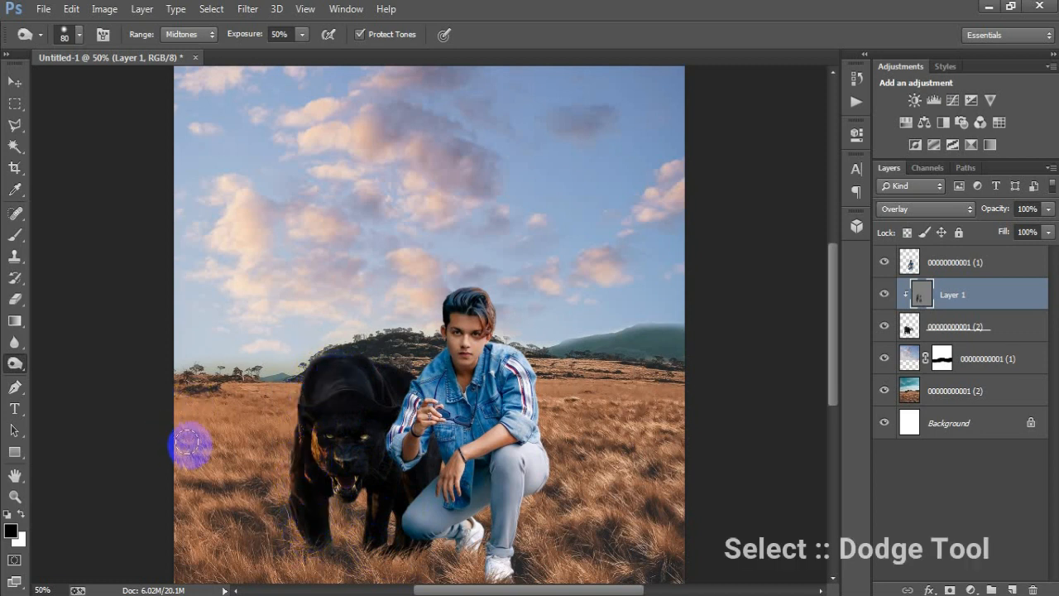
- Set the Dodge tool's exposure to 50% and brighten the panther's upper back and shoulder outline on the gray layer
{"action": "left_click", "coordinate": [16, 369]}
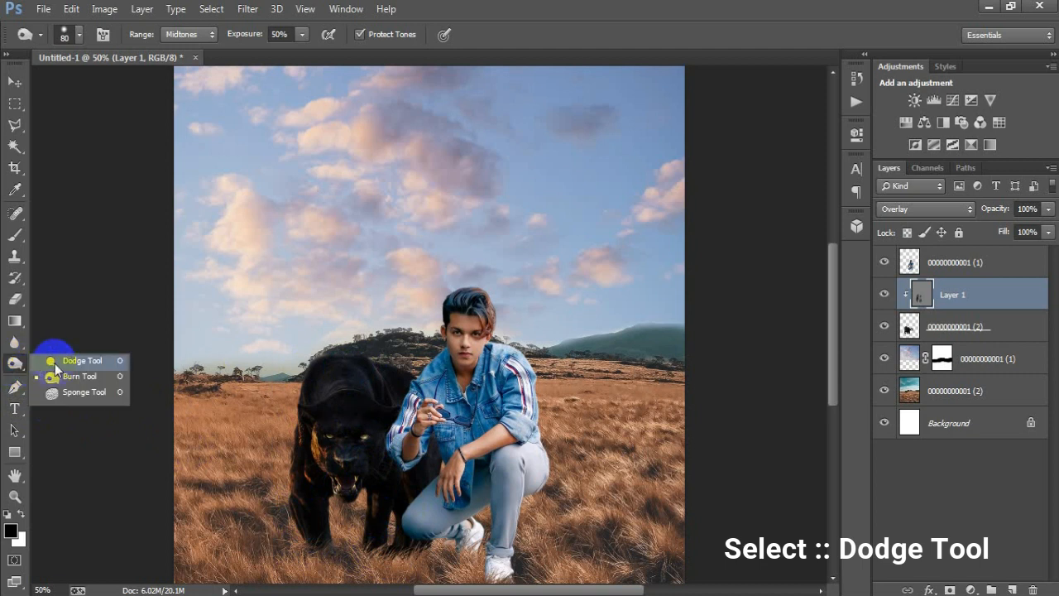
{"action": "left_click", "coordinate": [83, 364]}
{"action": "left_click", "coordinate": [334, 376]}
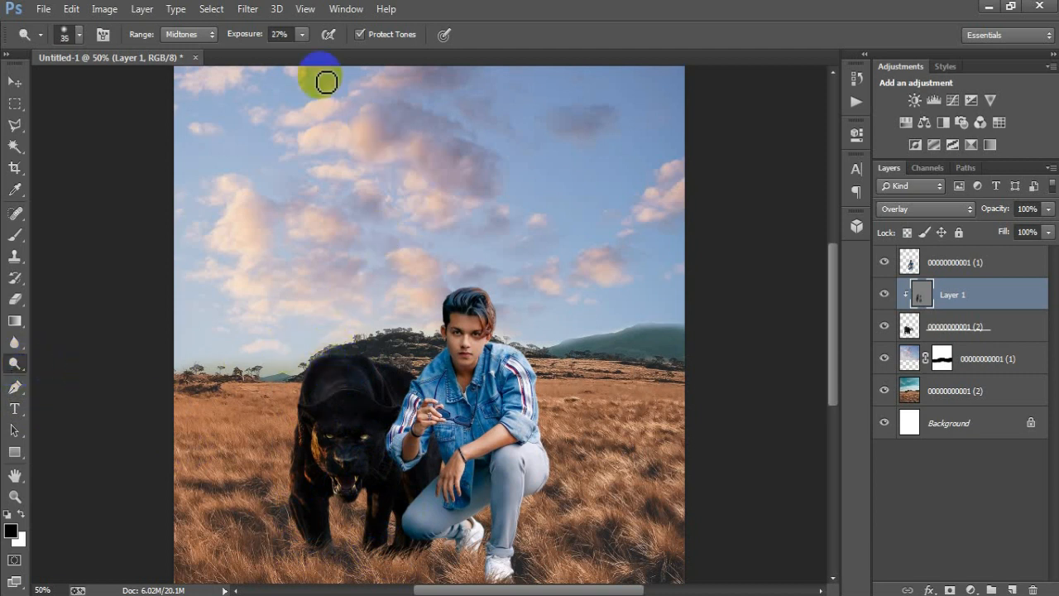
{"action": "left_click", "coordinate": [302, 36]}
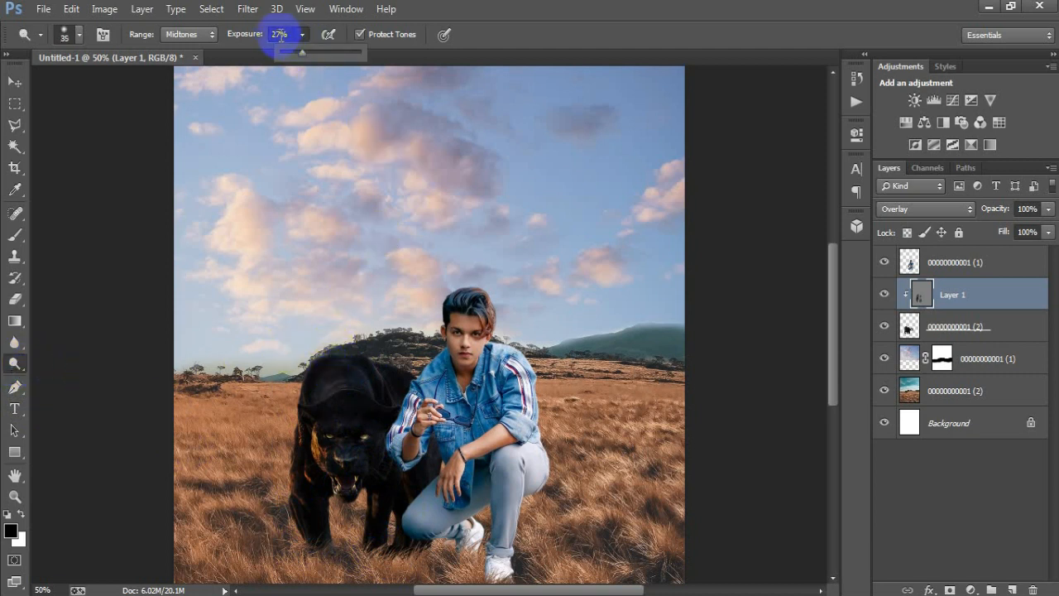
{"action": "left_click", "coordinate": [280, 35]}
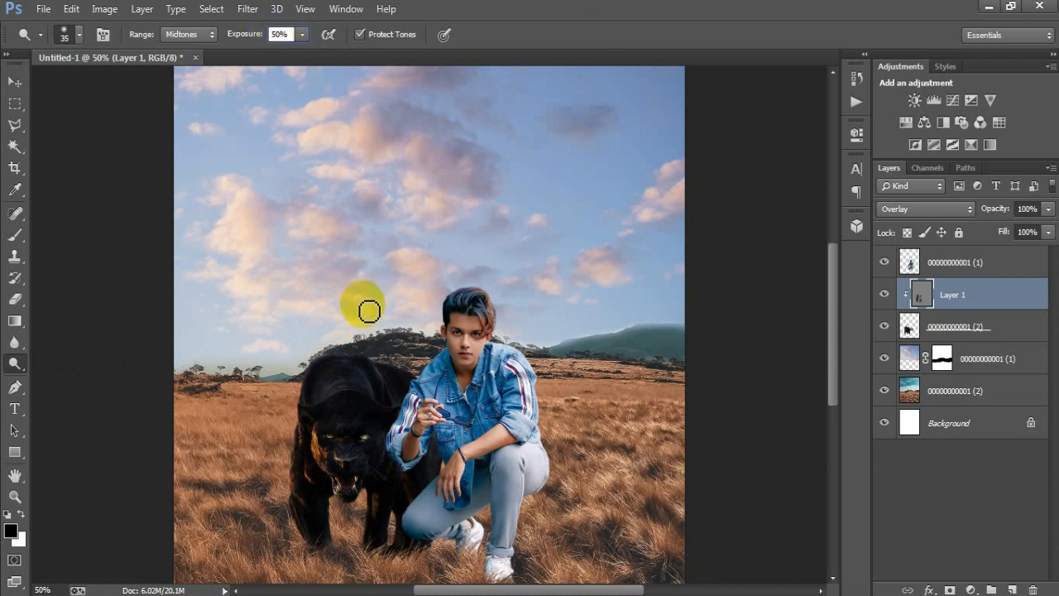
{"action": "left_click_drag", "start_coordinate": [327, 364], "coordinate": [306, 405]}
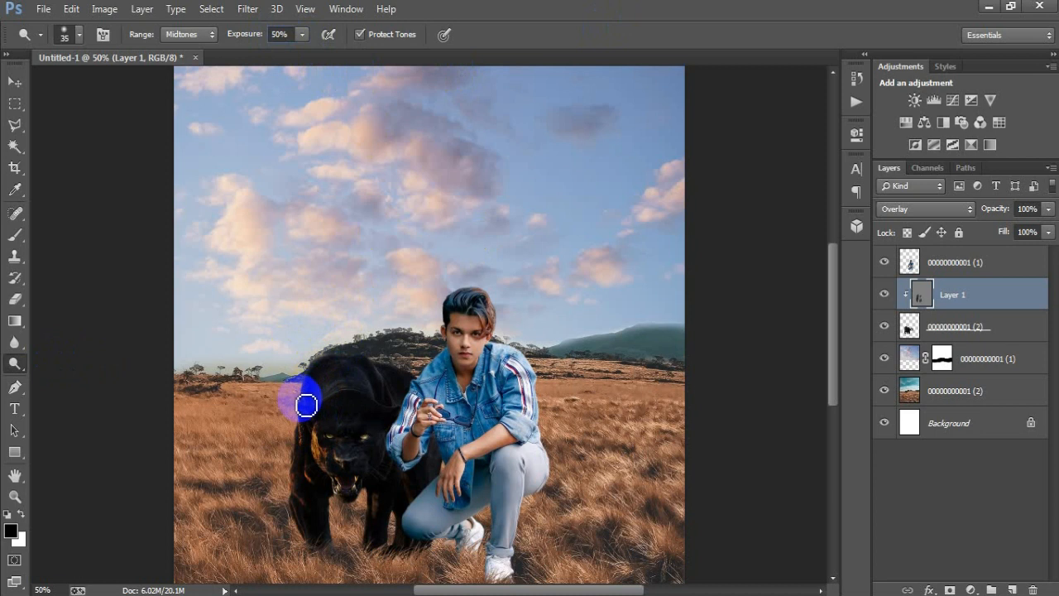
{"action": "mouse_move", "coordinate": [322, 367]}
{"action": "left_mouse_down"}
{"action": "mouse_move", "coordinate": [361, 361]}
{"action": "mouse_move", "coordinate": [329, 361]}
{"action": "mouse_move", "coordinate": [410, 378]}
{"action": "mouse_move", "coordinate": [376, 366]}
{"action": "mouse_move", "coordinate": [390, 402]}
{"action": "mouse_move", "coordinate": [306, 410]}
{"action": "mouse_move", "coordinate": [355, 396]}
{"action": "mouse_move", "coordinate": [402, 412]}
{"action": "mouse_move", "coordinate": [358, 399]}
{"action": "mouse_move", "coordinate": [306, 412]}
{"action": "mouse_move", "coordinate": [364, 398]}
{"action": "mouse_move", "coordinate": [406, 416]}
{"action": "mouse_move", "coordinate": [331, 370]}
{"action": "mouse_move", "coordinate": [316, 367]}
{"action": "mouse_move", "coordinate": [311, 393]}
{"action": "mouse_move", "coordinate": [339, 365]}
{"action": "mouse_move", "coordinate": [418, 377]}
{"action": "mouse_move", "coordinate": [351, 377]}
{"action": "mouse_move", "coordinate": [350, 366]}
{"action": "mouse_move", "coordinate": [350, 407]}
{"action": "mouse_move", "coordinate": [352, 364]}
{"action": "left_mouse_up"}
- Compare the panther with and without the dodge-and-burn layer by toggling its visibility, and review the whole composition
{"action": "left_click", "coordinate": [964, 327]}
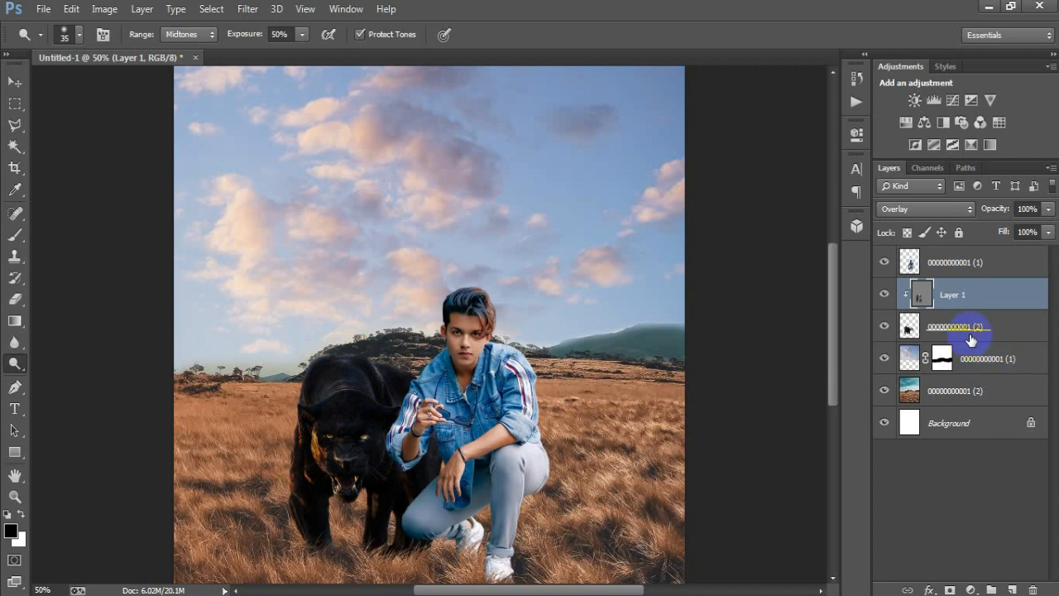
{"action": "left_click", "coordinate": [886, 295]}
{"action": "left_click", "coordinate": [886, 295]}
{"action": "left_click", "coordinate": [886, 296]}
{"action": "left_click", "coordinate": [886, 295]}
{"action": "left_click", "coordinate": [15, 81]}
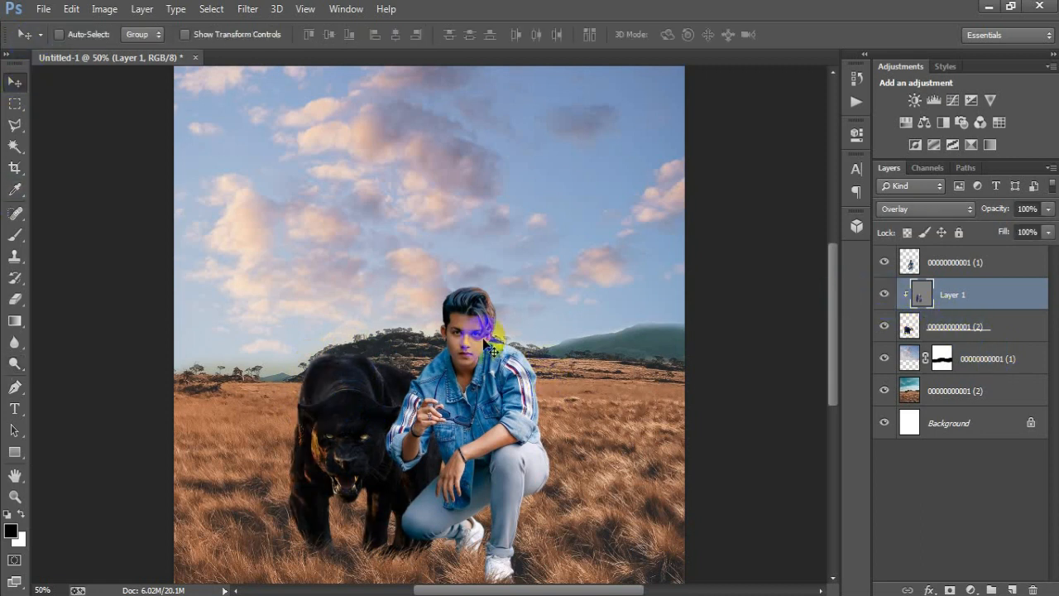
{"action": "scroll", "coordinate": [629, 377], "scroll_direction": "down", "scroll_amount": 2}
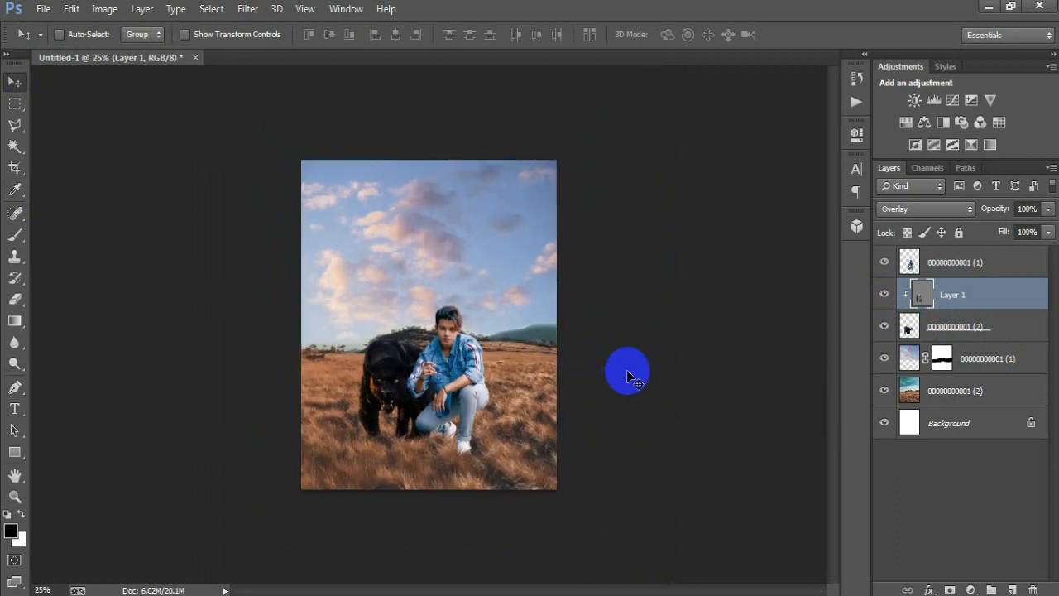
{"action": "scroll", "coordinate": [628, 376], "scroll_direction": "up", "scroll_amount": 1}
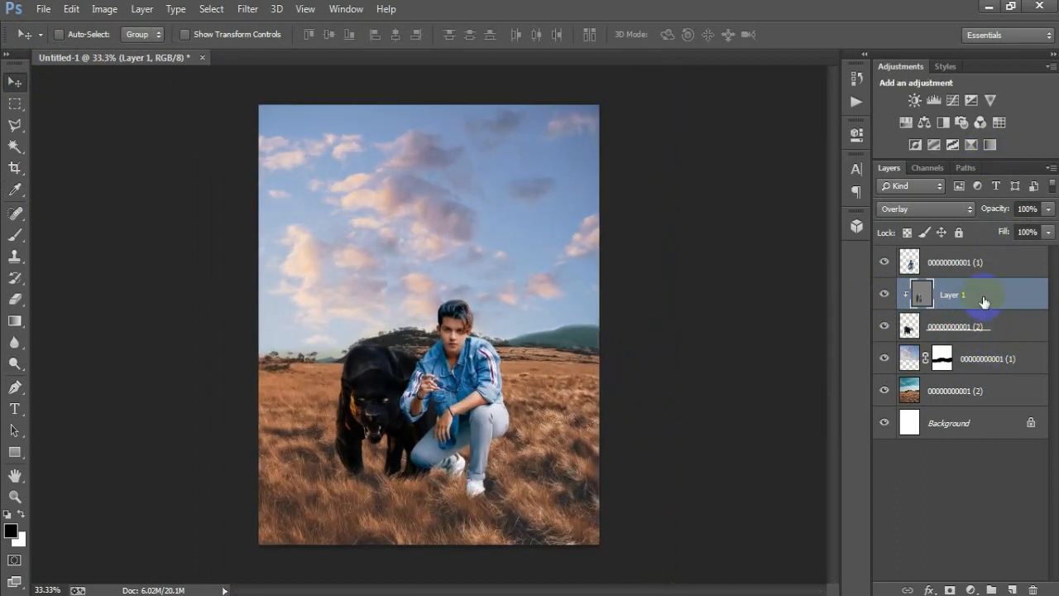
{"action": "left_click", "coordinate": [966, 264]}
{"action": "left_click", "coordinate": [53, 12]}
{"action": "left_click", "coordinate": [108, 261]}
{"action": "double_click", "coordinate": [269, 240]}
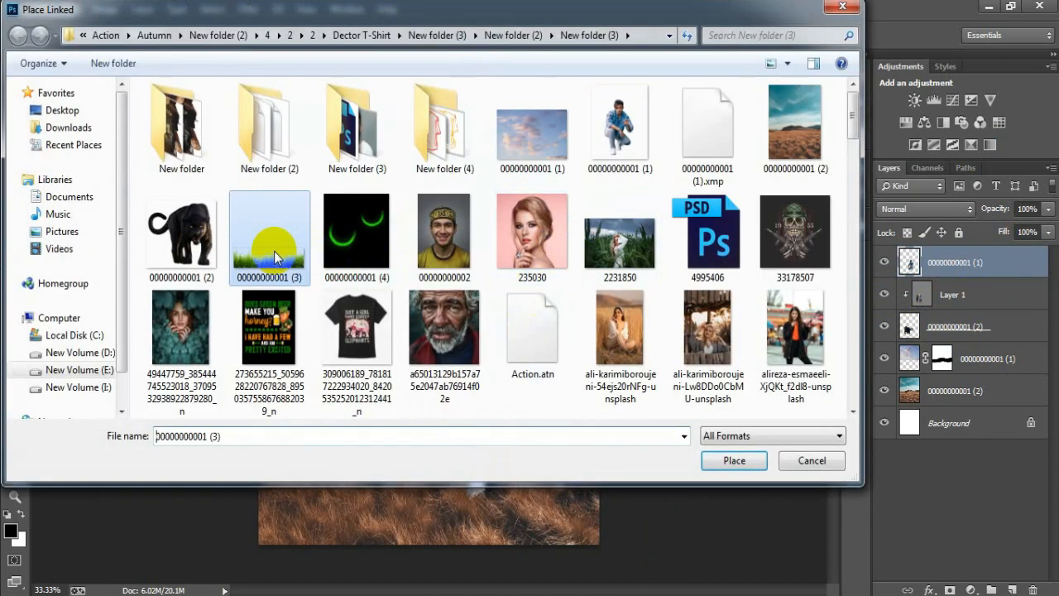
{"action": "left_click_drag", "start_coordinate": [556, 409], "coordinate": [540, 559]}
{"action": "left_click_drag", "start_coordinate": [538, 562], "coordinate": [542, 557]}
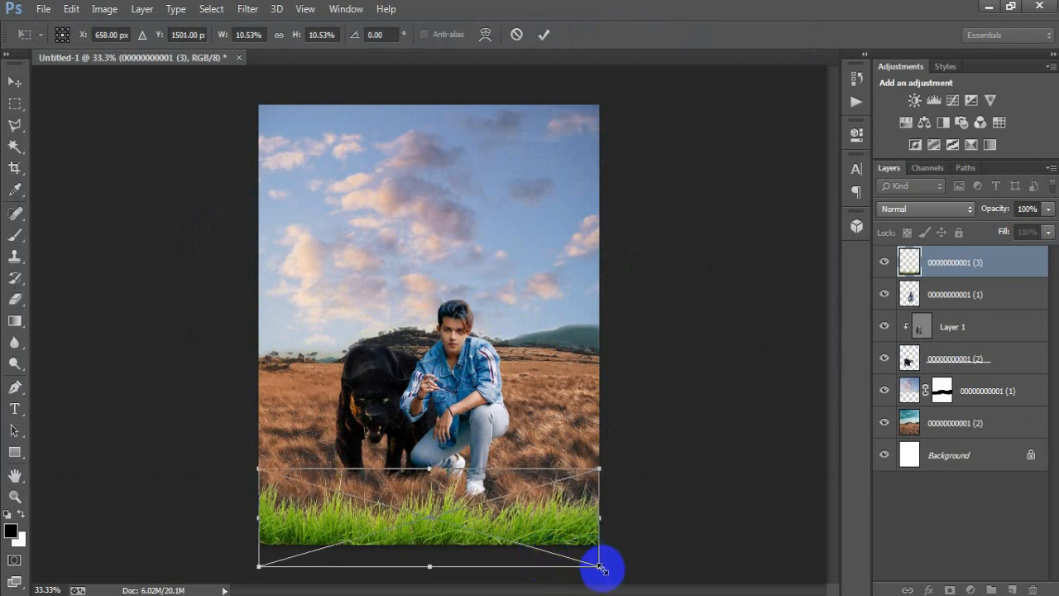
{"action": "left_click_drag", "start_coordinate": [600, 569], "coordinate": [604, 566]}
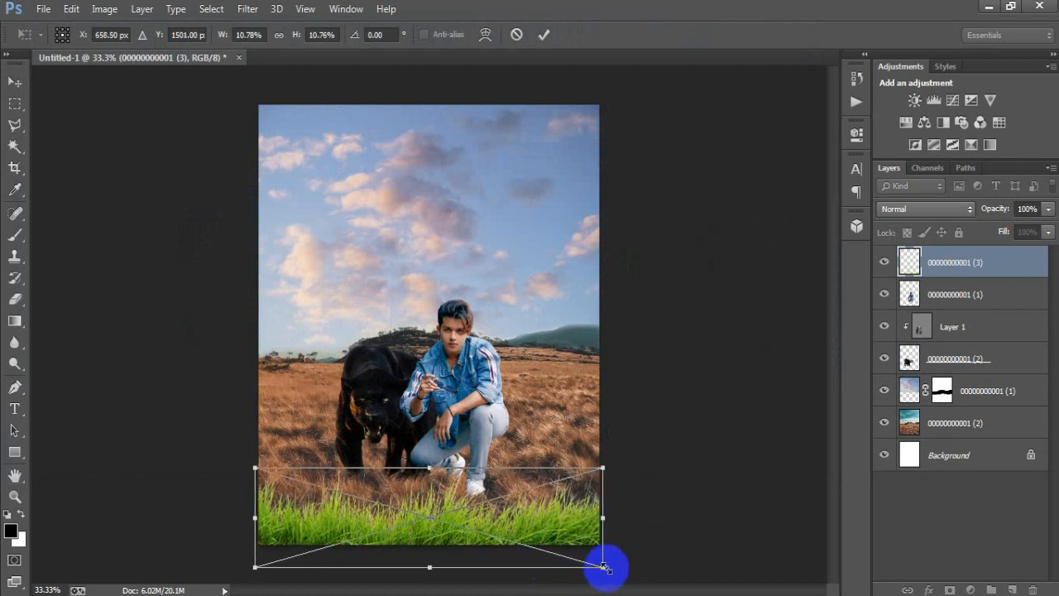
{"action": "left_click", "coordinate": [544, 36]}
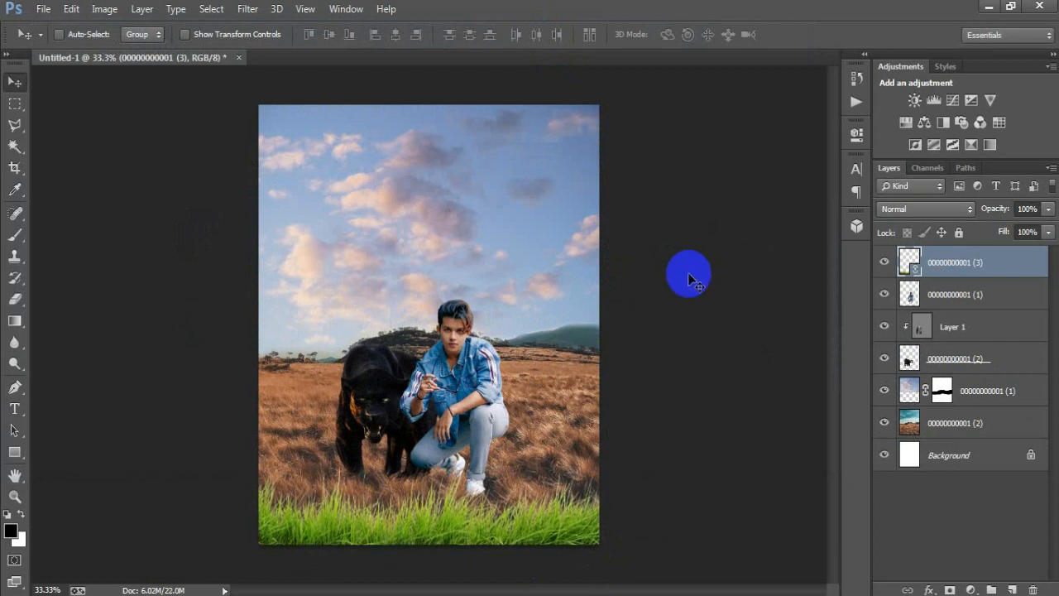
- Rasterize the grass layer and check it by toggling its visibility
{"action": "right_click", "coordinate": [933, 263]}
{"action": "left_click", "coordinate": [702, 306]}
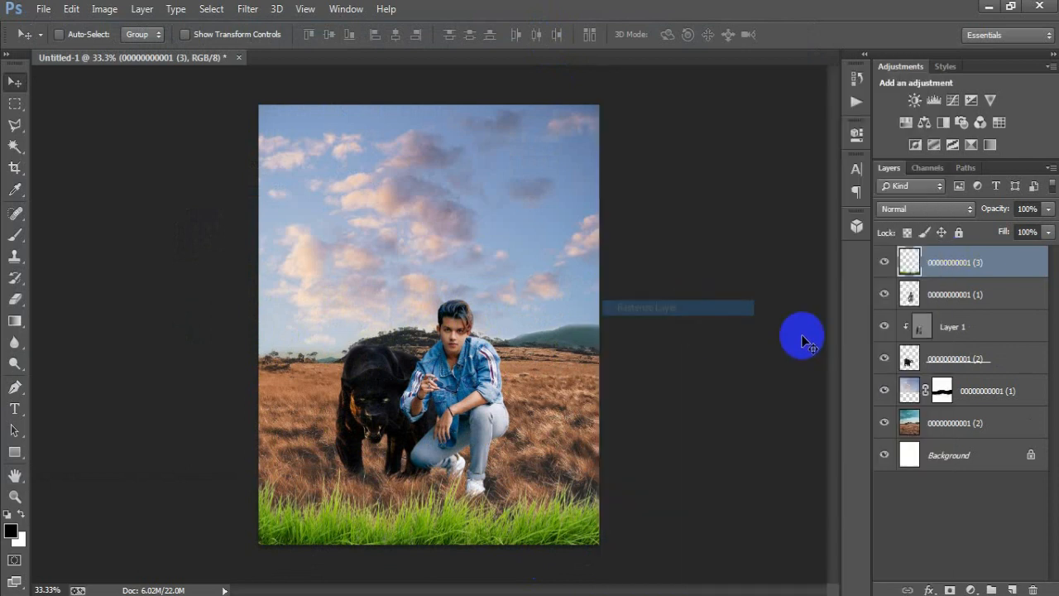
{"action": "left_click", "coordinate": [882, 262]}
{"action": "left_click", "coordinate": [882, 262]}
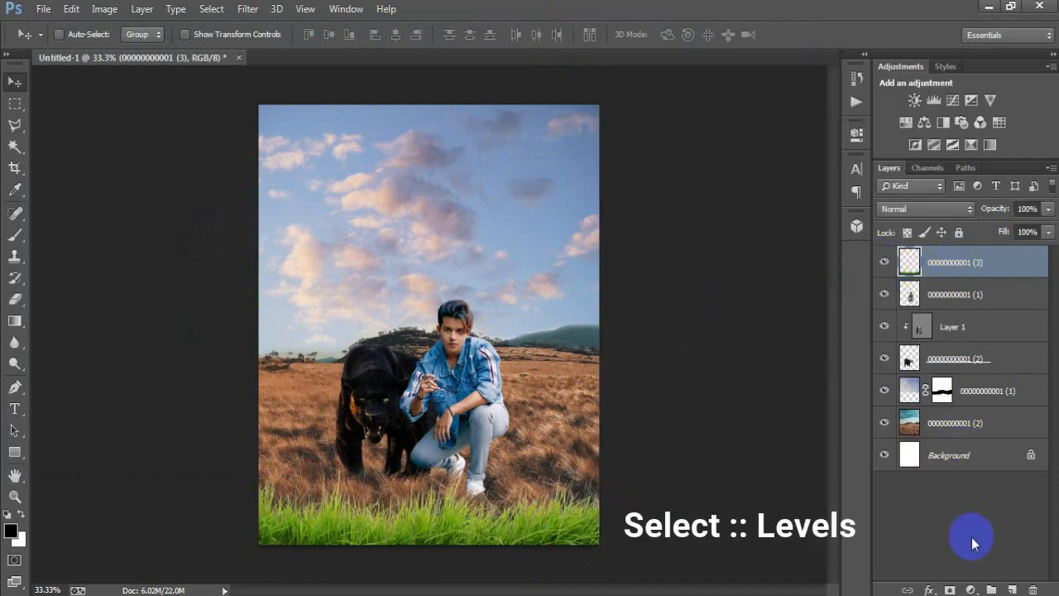
- Add a Levels adjustment clipped to the grass layer with midtones at 0.56, and compare it on and off
{"action": "left_click", "coordinate": [971, 590]}
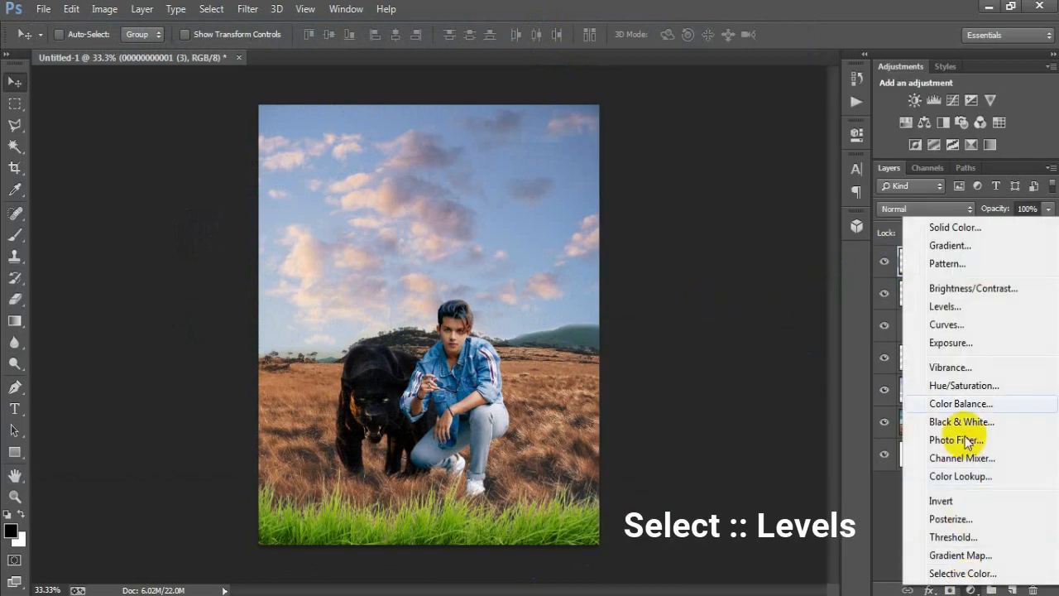
{"action": "left_click", "coordinate": [945, 311]}
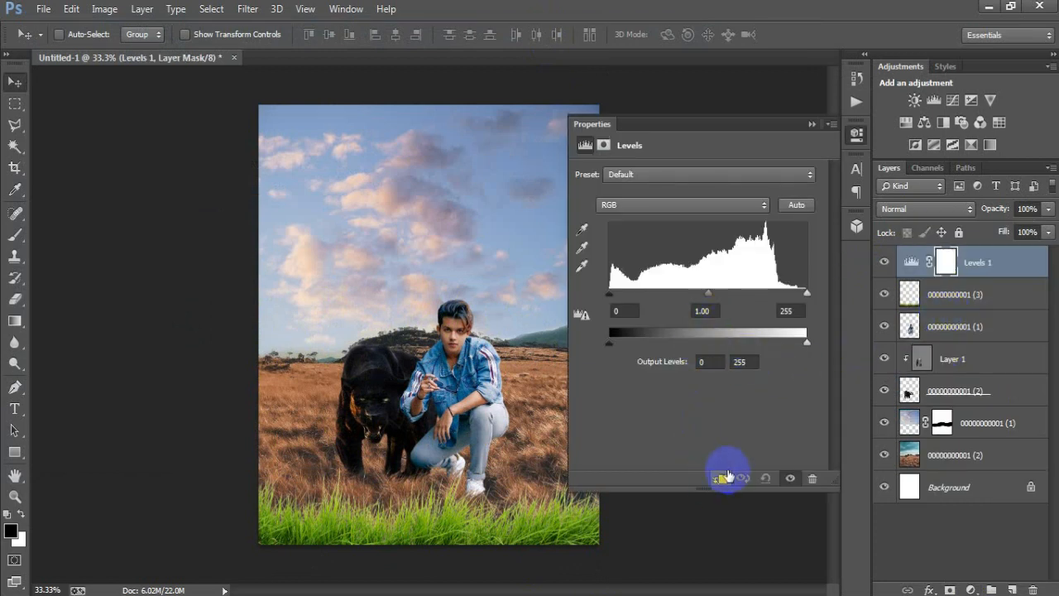
{"action": "left_click", "coordinate": [721, 478]}
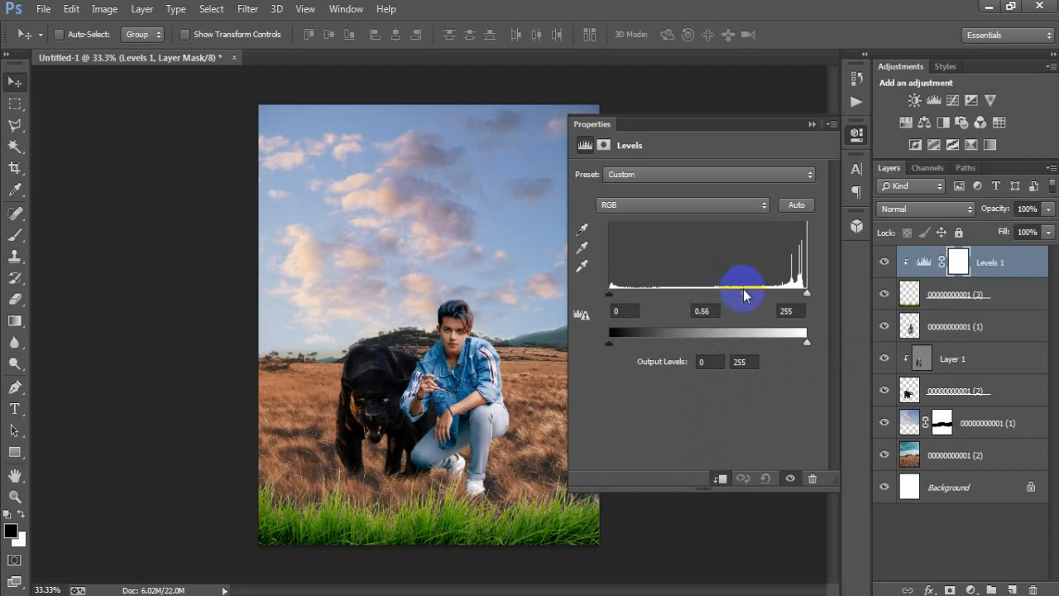
{"action": "left_click", "coordinate": [811, 126]}
{"action": "left_click", "coordinate": [884, 261]}
{"action": "left_click", "coordinate": [883, 261]}
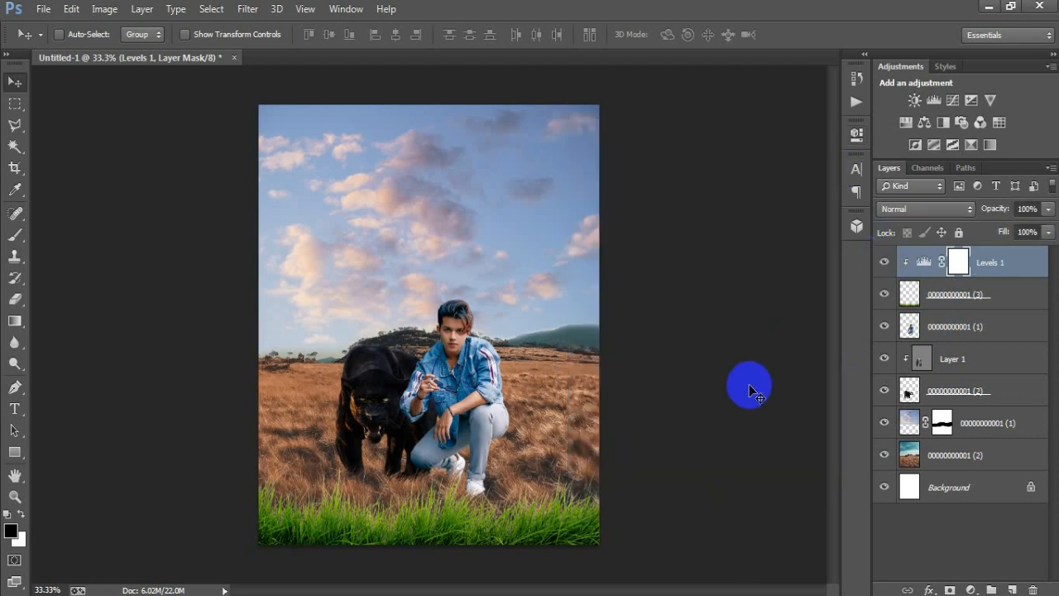
- Add a Hue/Saturation adjustment clipped to the grass layer with Hue -59 and Saturation -44
{"action": "left_click", "coordinate": [970, 590]}
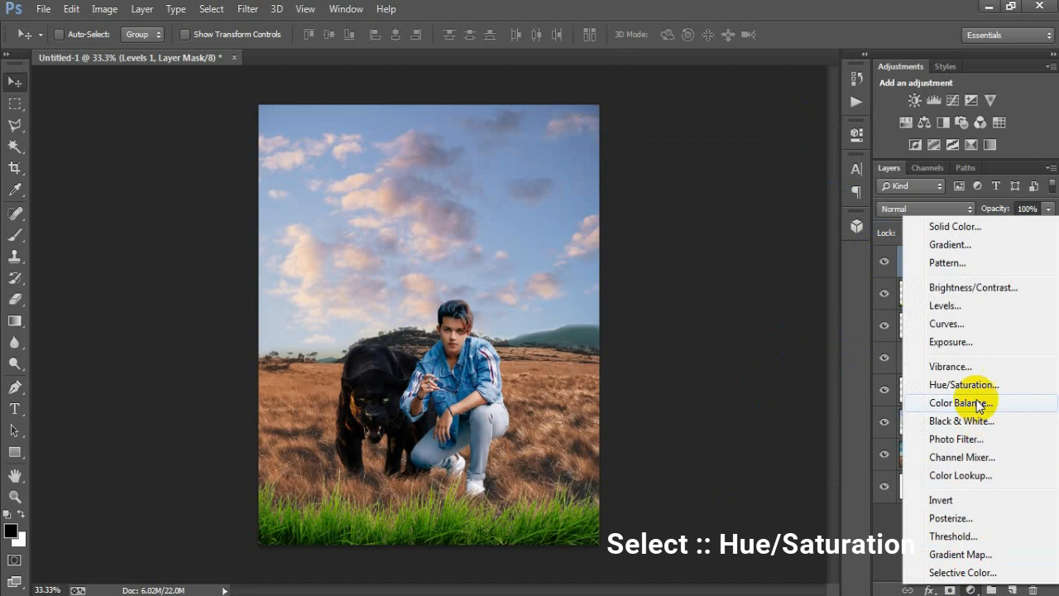
{"action": "left_click", "coordinate": [963, 384]}
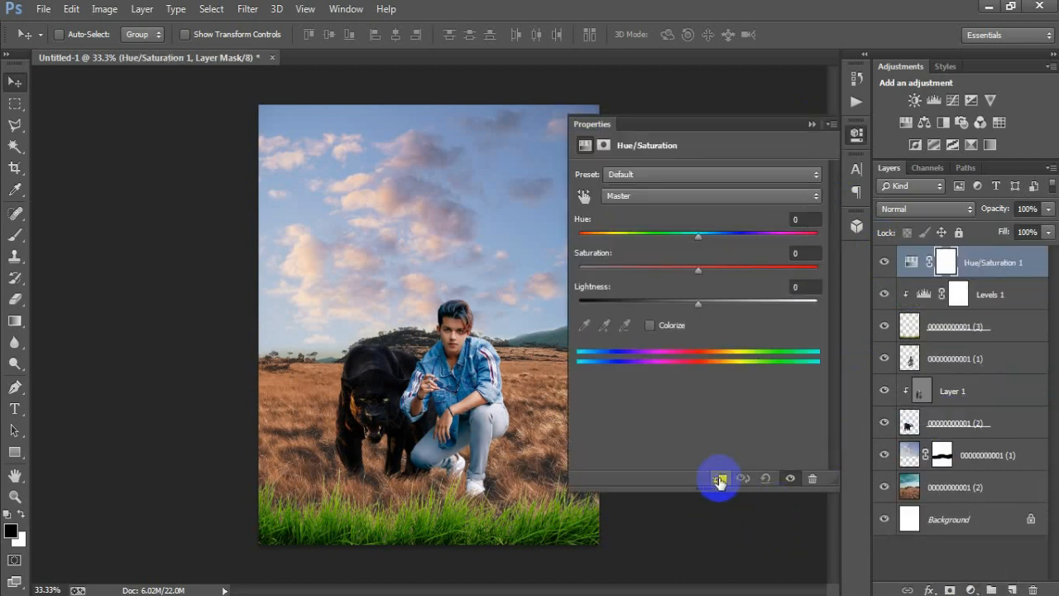
{"action": "left_click", "coordinate": [721, 478]}
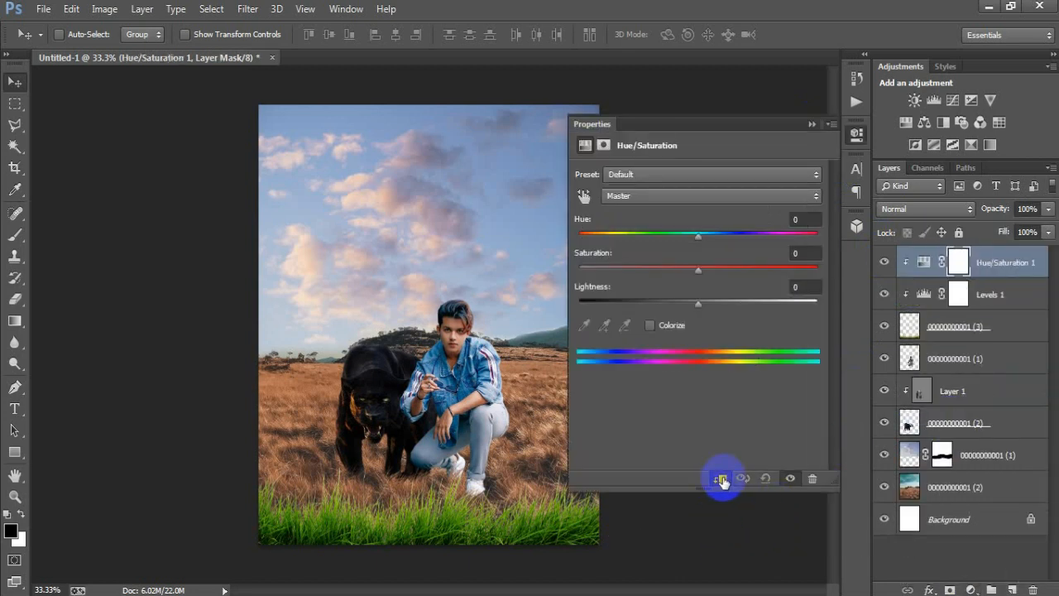
{"action": "left_click_drag", "start_coordinate": [711, 236], "coordinate": [637, 244]}
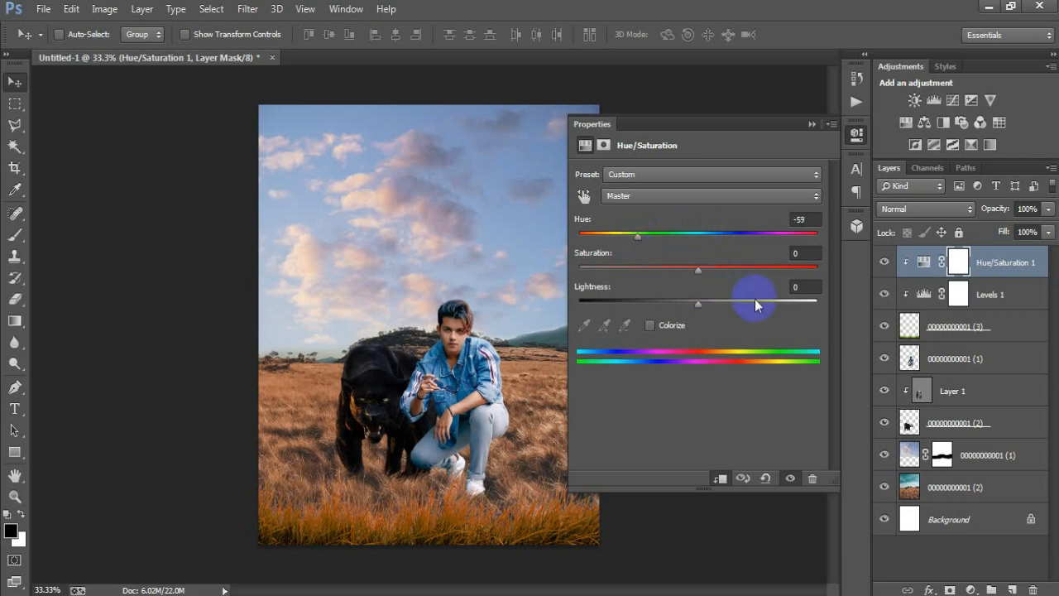
{"action": "left_click_drag", "start_coordinate": [699, 271], "coordinate": [671, 272]}
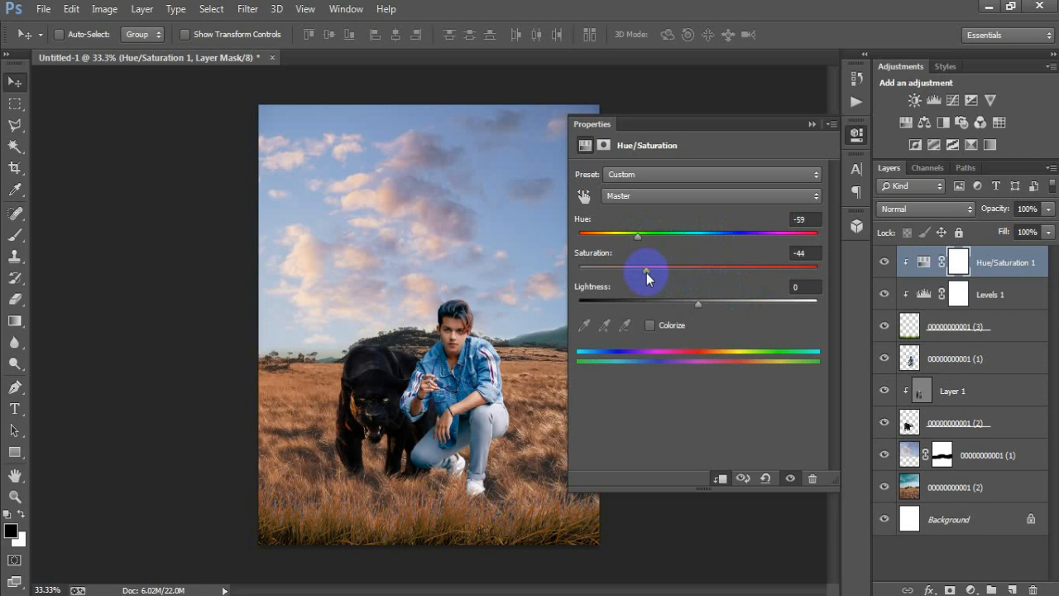
{"action": "left_click_drag", "start_coordinate": [645, 273], "coordinate": [646, 274]}
{"action": "left_click", "coordinate": [811, 124]}
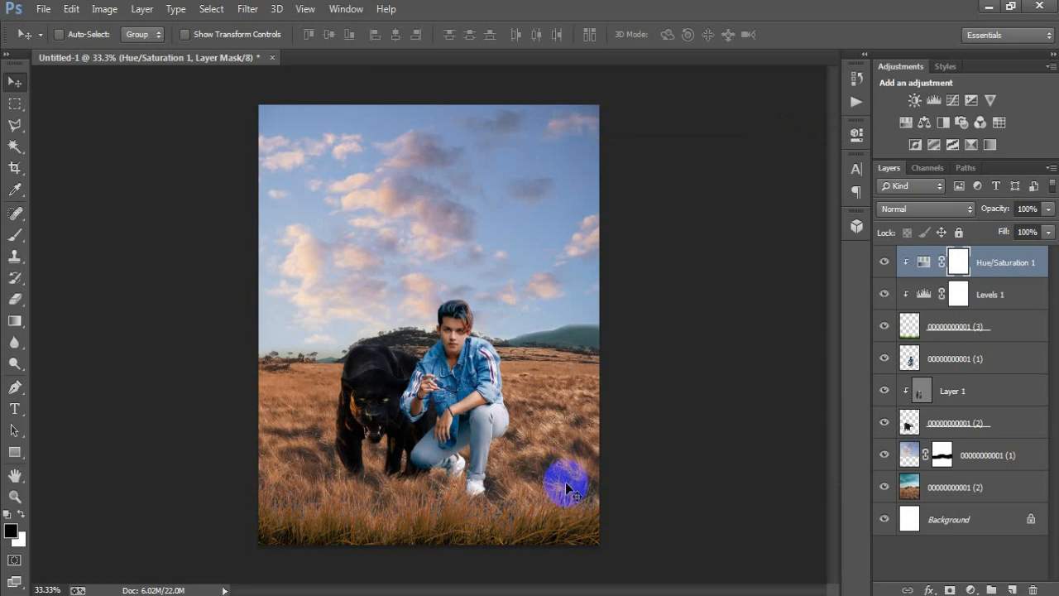
{"action": "left_click", "coordinate": [985, 270]}
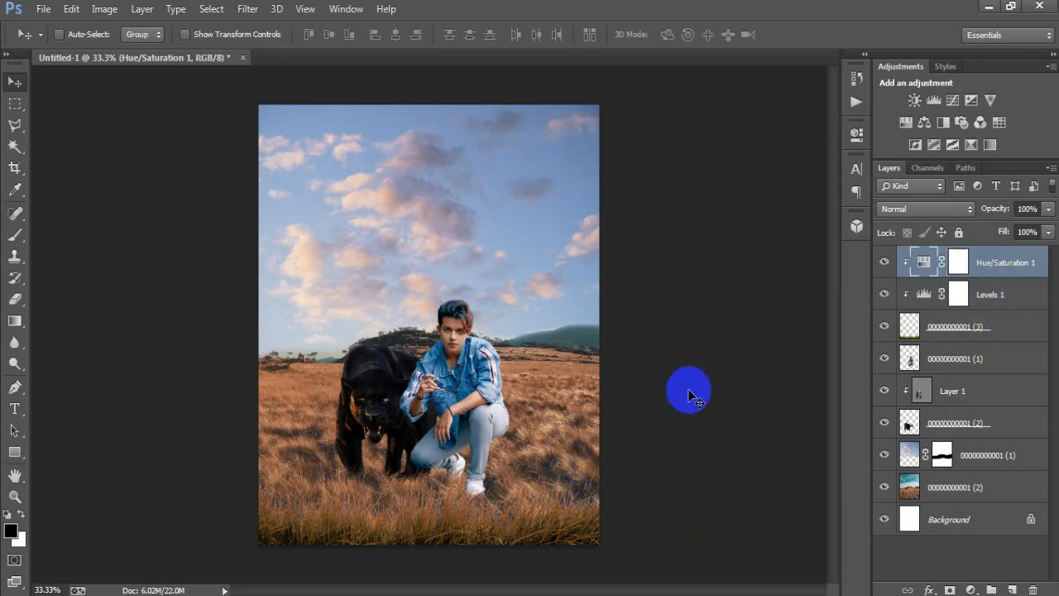
{"action": "left_click", "coordinate": [43, 8]}
{"action": "left_click", "coordinate": [79, 261]}
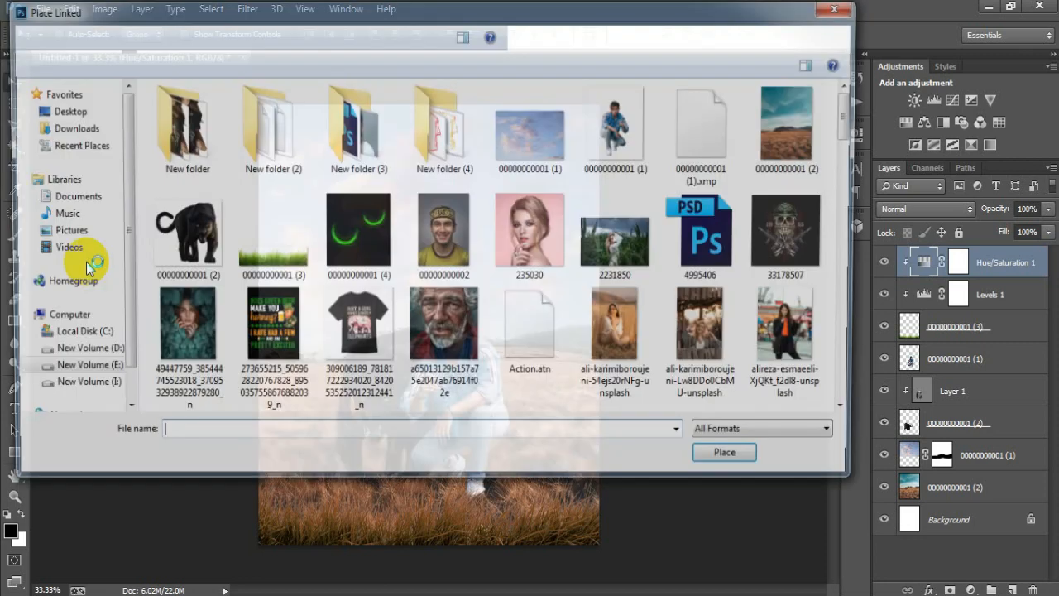
{"action": "left_click", "coordinate": [331, 225]}
{"action": "left_click", "coordinate": [731, 460]}
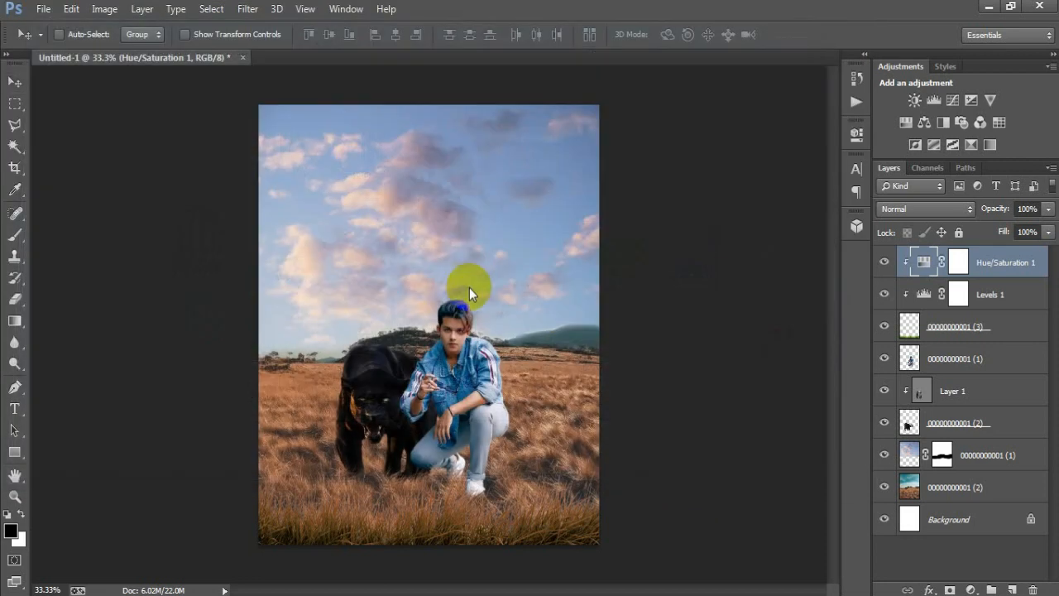
{"action": "left_click", "coordinate": [543, 35]}
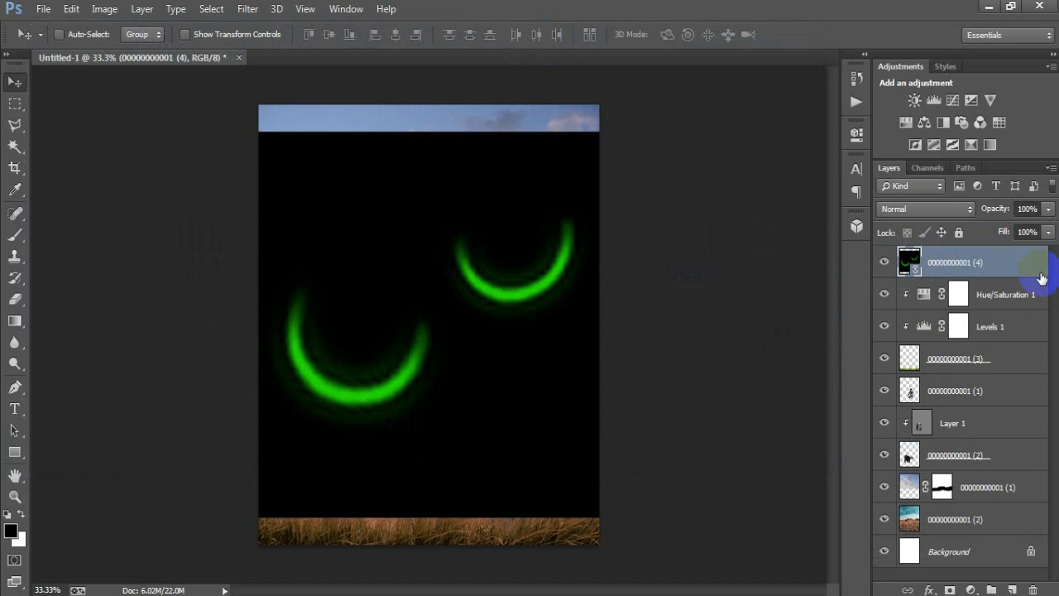
- Rasterize the green glow layer, check it by toggling its visibility, and set its blend mode to Screen
{"action": "right_click", "coordinate": [1009, 263]}
{"action": "left_click", "coordinate": [774, 308]}
{"action": "left_click", "coordinate": [883, 262]}
{"action": "left_click", "coordinate": [883, 262]}
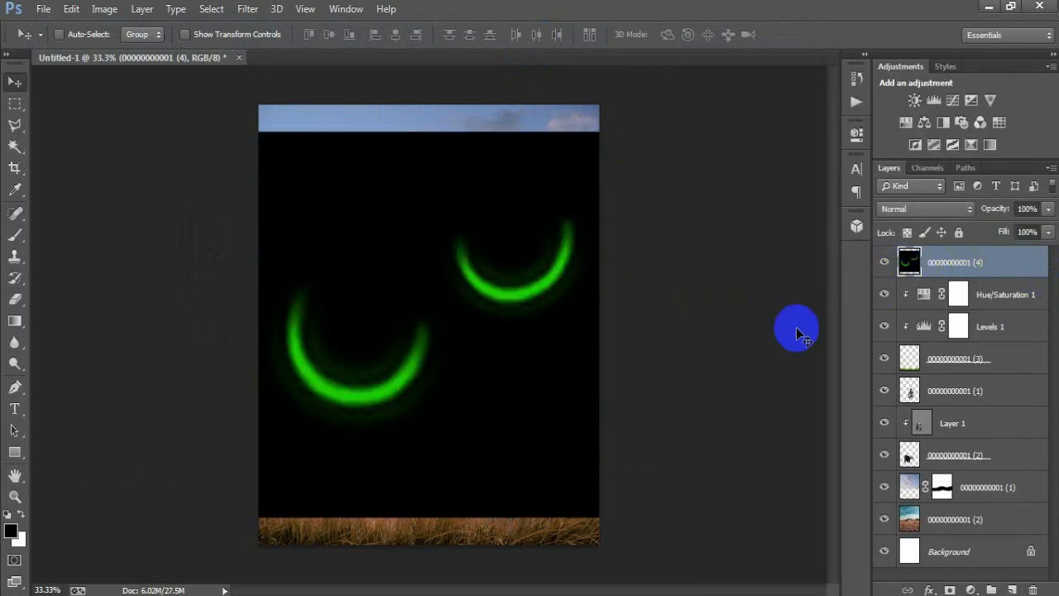
{"action": "left_click", "coordinate": [899, 211]}
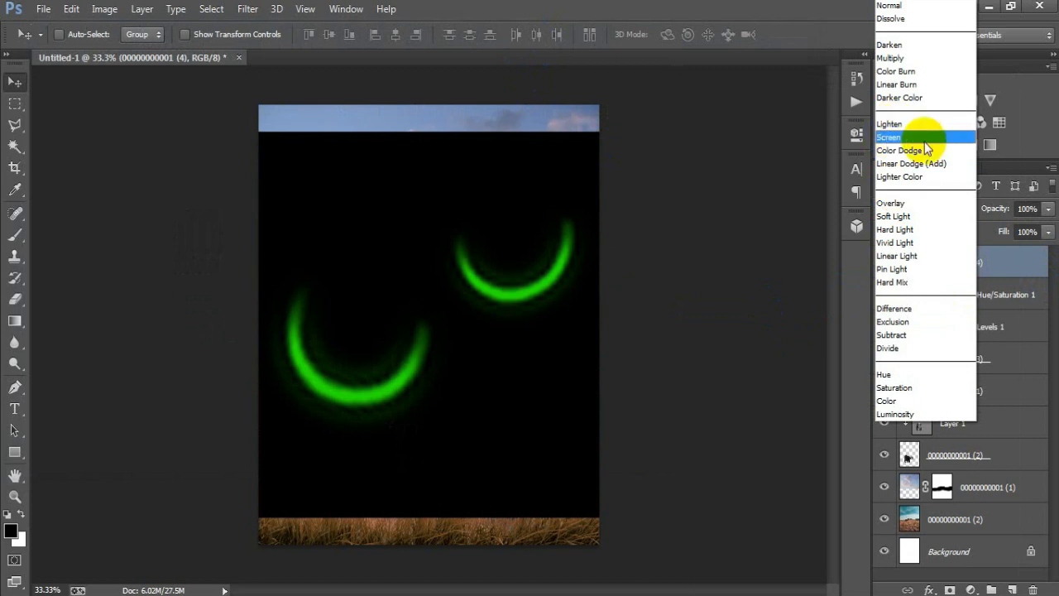
{"action": "left_click", "coordinate": [924, 138]}
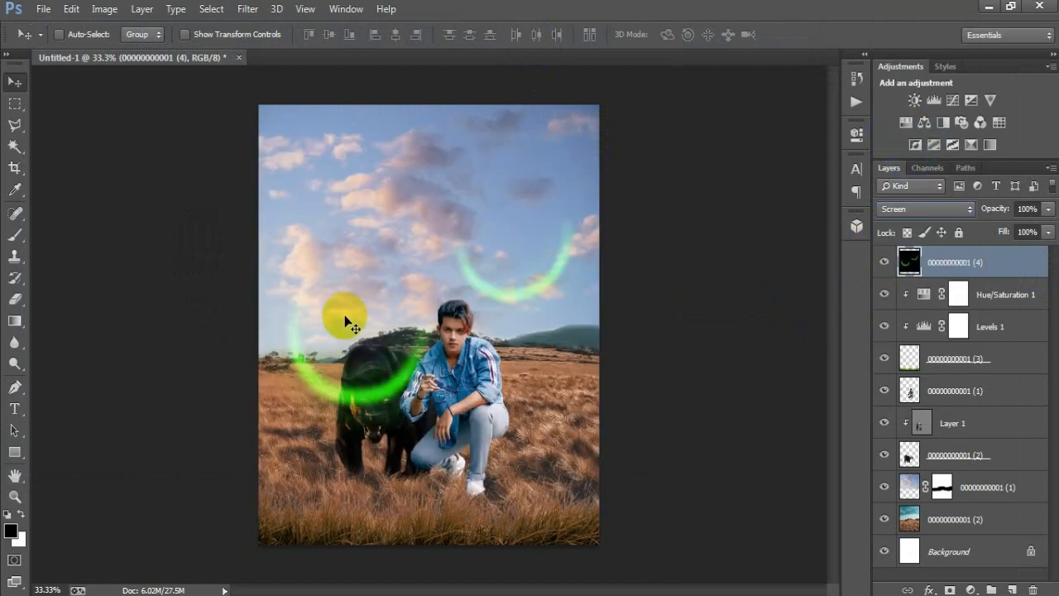
- Erase the smaller green arc over the sky with a size 150 eraser and compare the glow layer on and off
{"action": "left_click", "coordinate": [14, 299]}
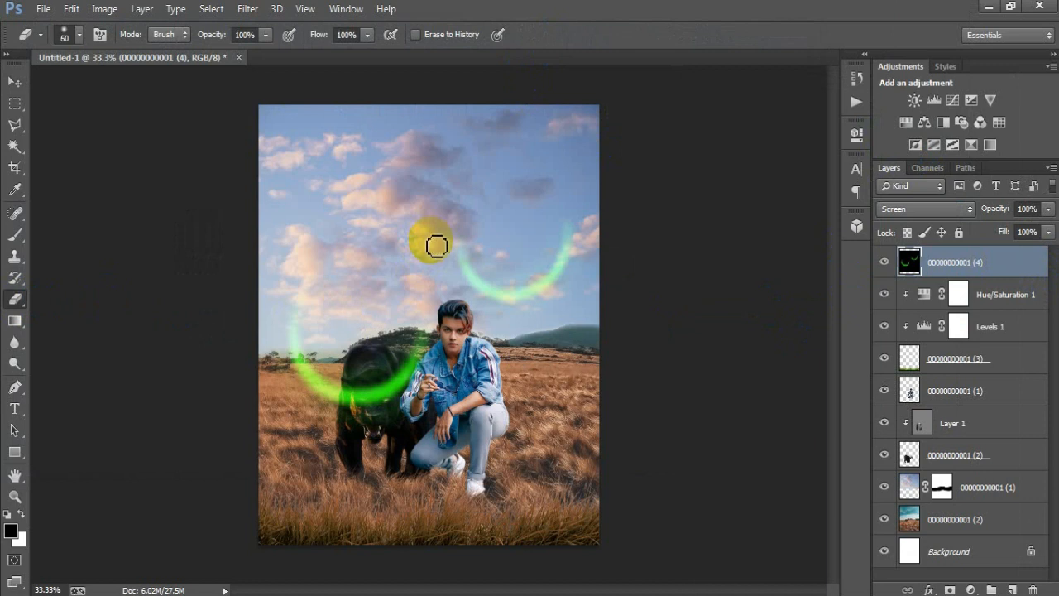
{"action": "mouse_move", "coordinate": [426, 237]}
{"action": "left_mouse_down"}
{"action": "mouse_move", "coordinate": [477, 276]}
{"action": "mouse_move", "coordinate": [518, 284]}
{"action": "mouse_move", "coordinate": [551, 224]}
{"action": "mouse_move", "coordinate": [543, 293]}
{"action": "left_mouse_up"}
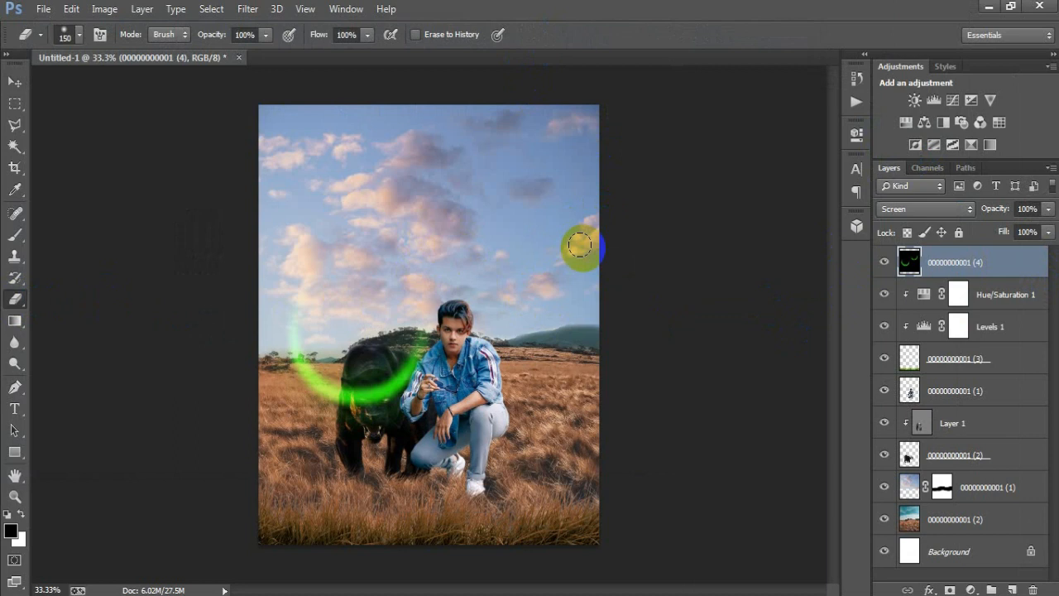
{"action": "left_click", "coordinate": [14, 81]}
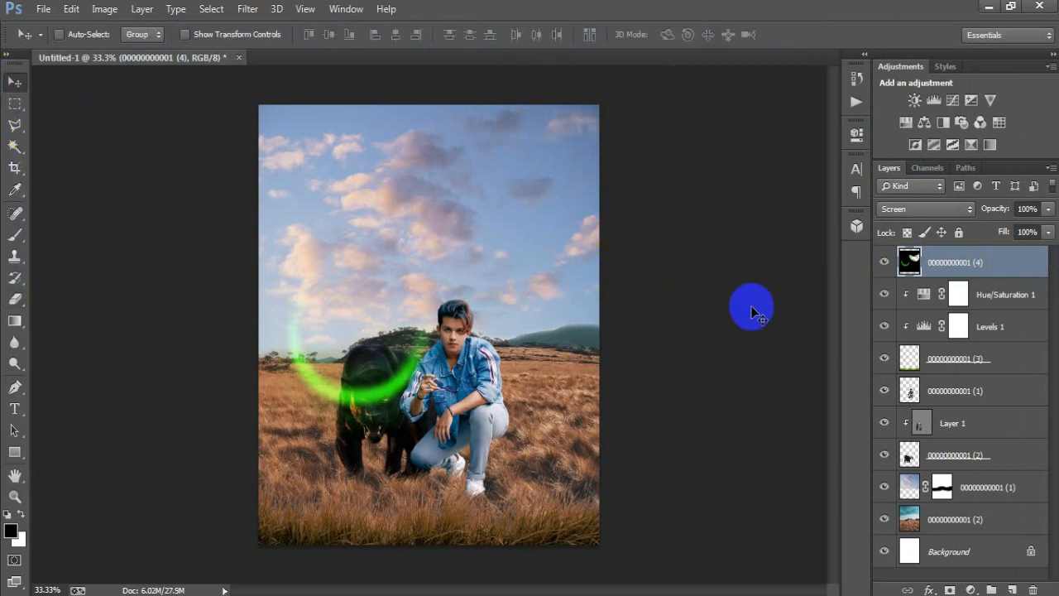
{"action": "left_click", "coordinate": [885, 263]}
{"action": "left_click", "coordinate": [886, 263]}
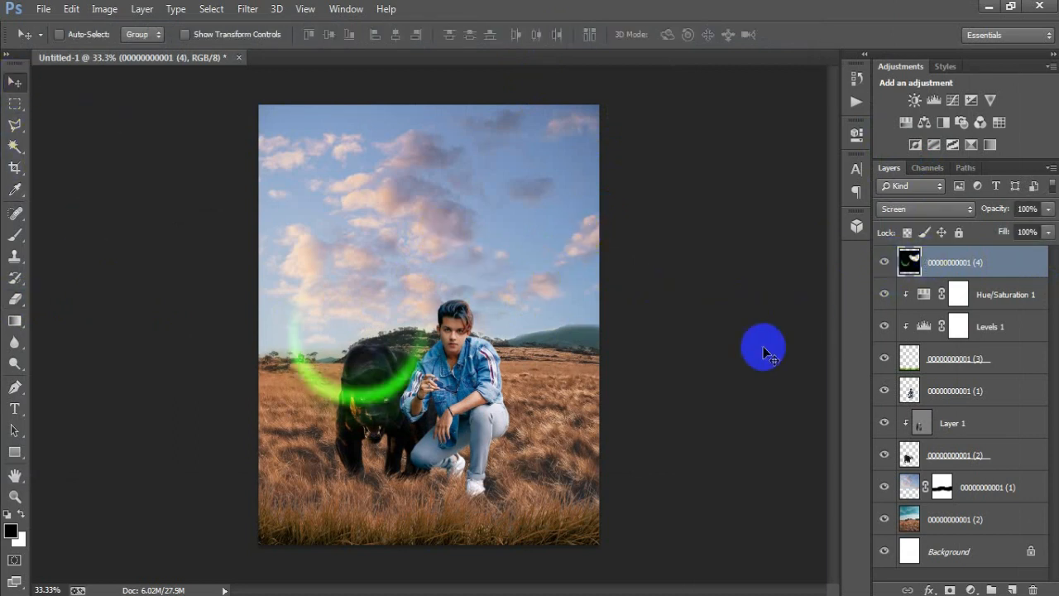
- Add a Hue/Saturation adjustment clipped to the glow layer with Hue -89
{"action": "left_click", "coordinate": [970, 589]}
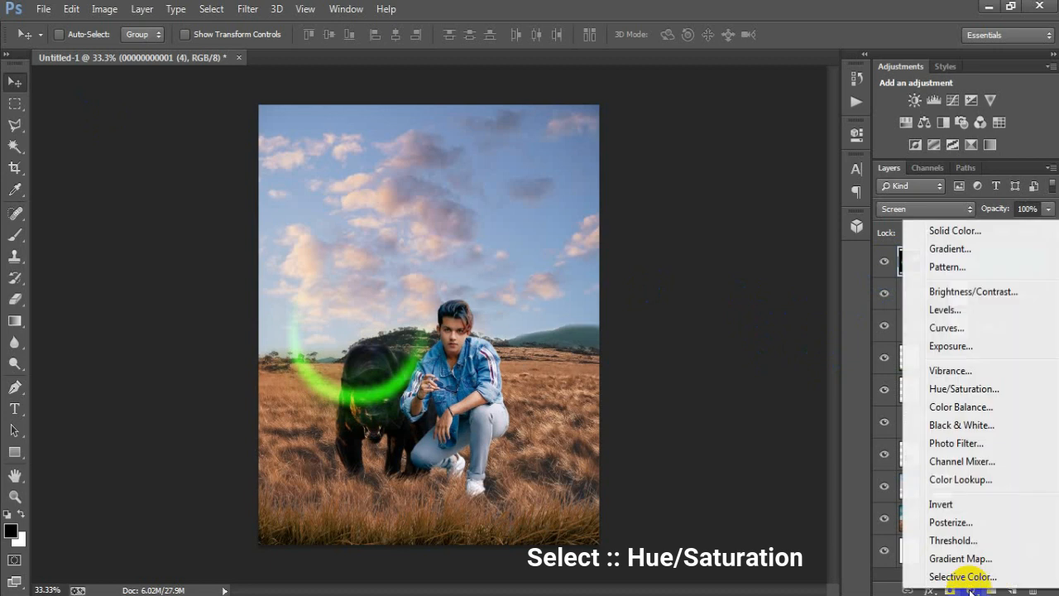
{"action": "left_click", "coordinate": [964, 389]}
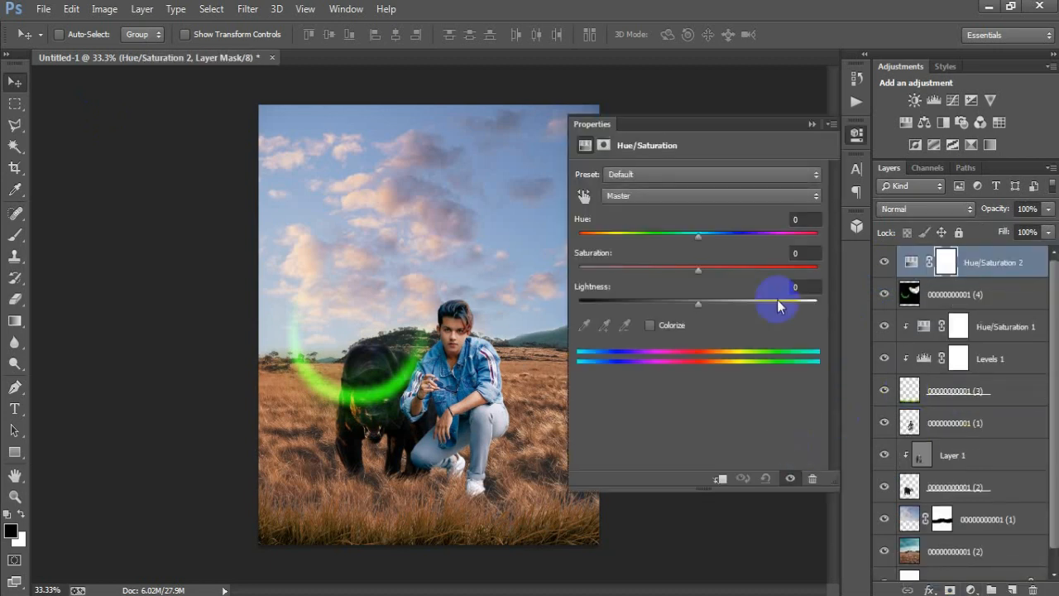
{"action": "left_click", "coordinate": [720, 478]}
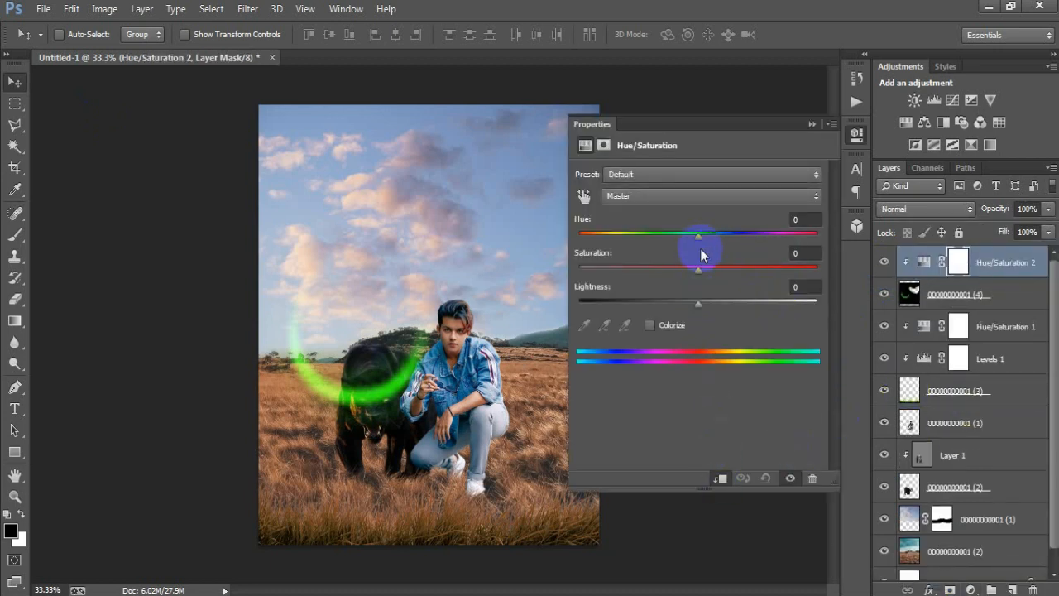
{"action": "left_click_drag", "start_coordinate": [688, 237], "coordinate": [621, 239]}
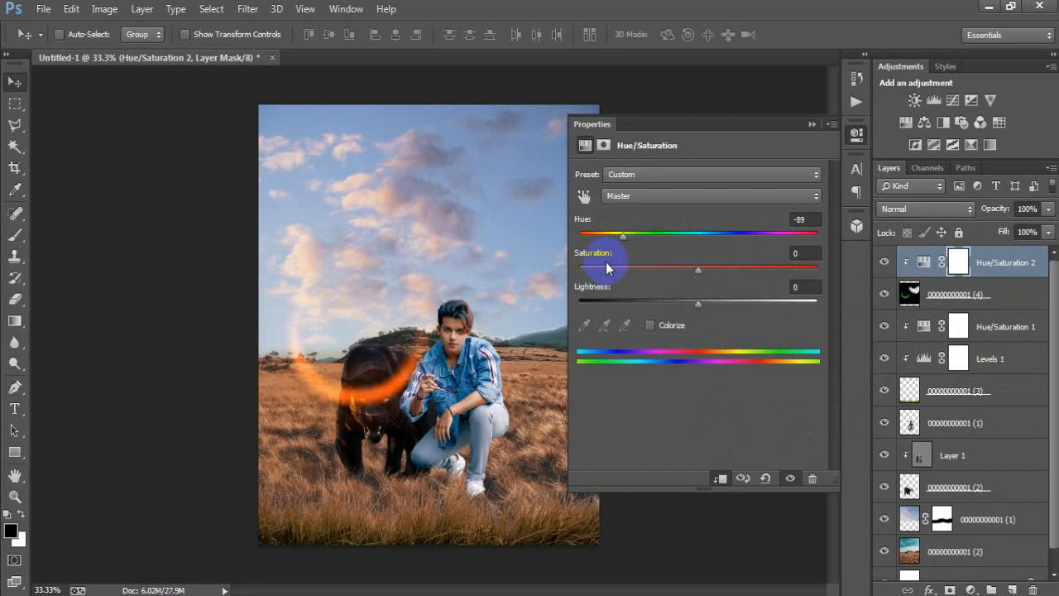
{"action": "left_click", "coordinate": [812, 123]}
- Merge the glow layer with its Hue/Saturation adjustment and set the merged layer's blend mode to Screen
{"action": "left_click", "coordinate": [924, 300]}
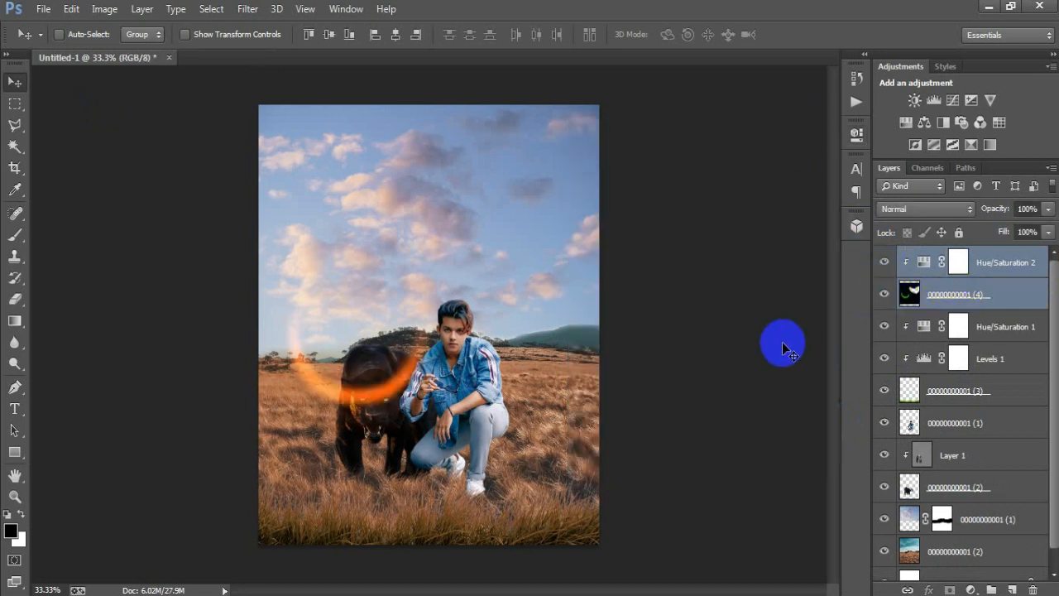
{"action": "key", "text": "ctrl+e"}
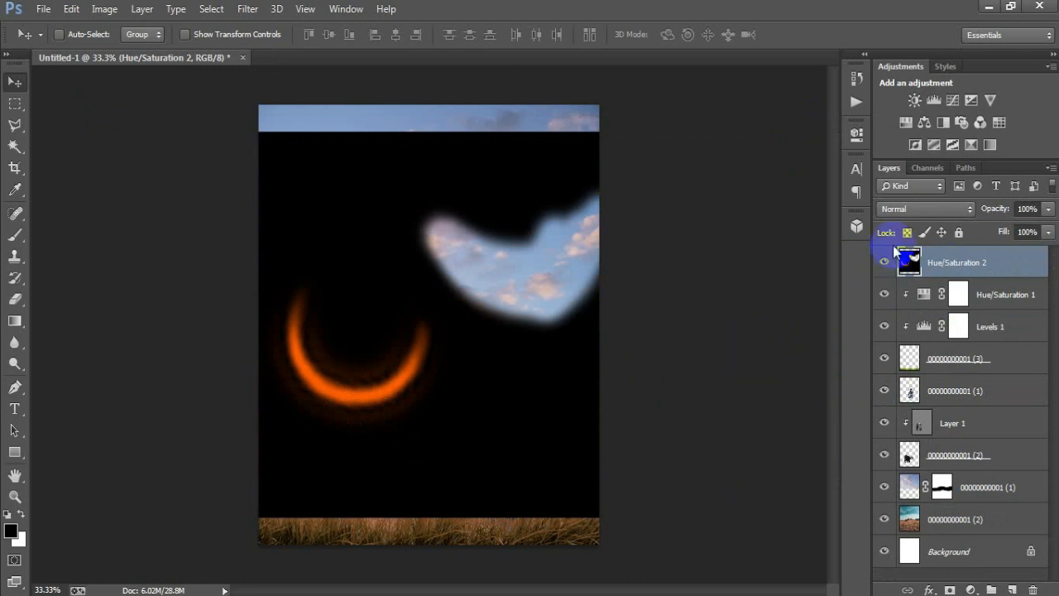
{"action": "left_click", "coordinate": [895, 210]}
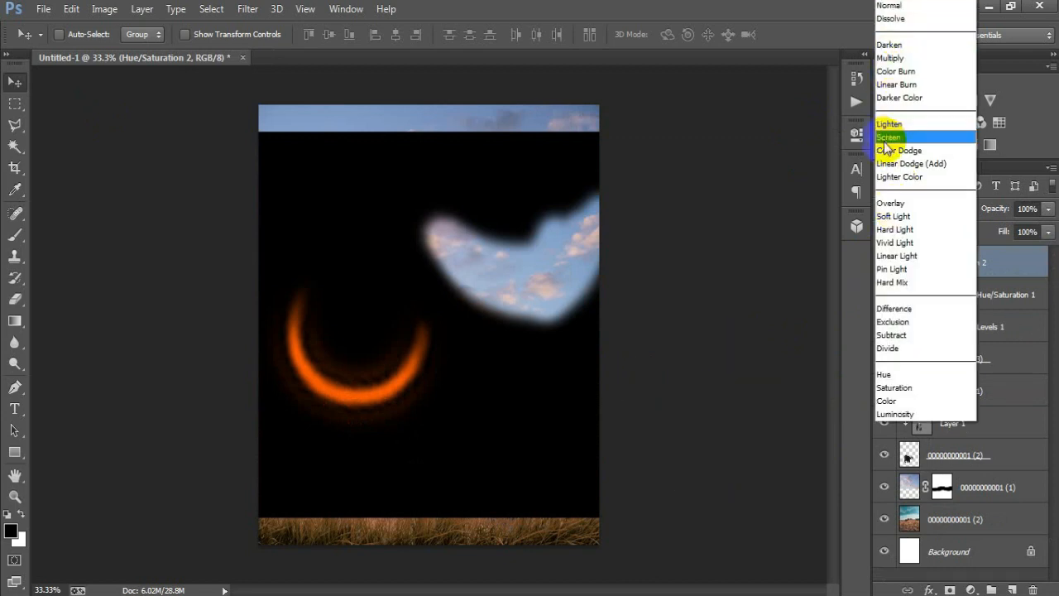
{"action": "left_click", "coordinate": [914, 139]}
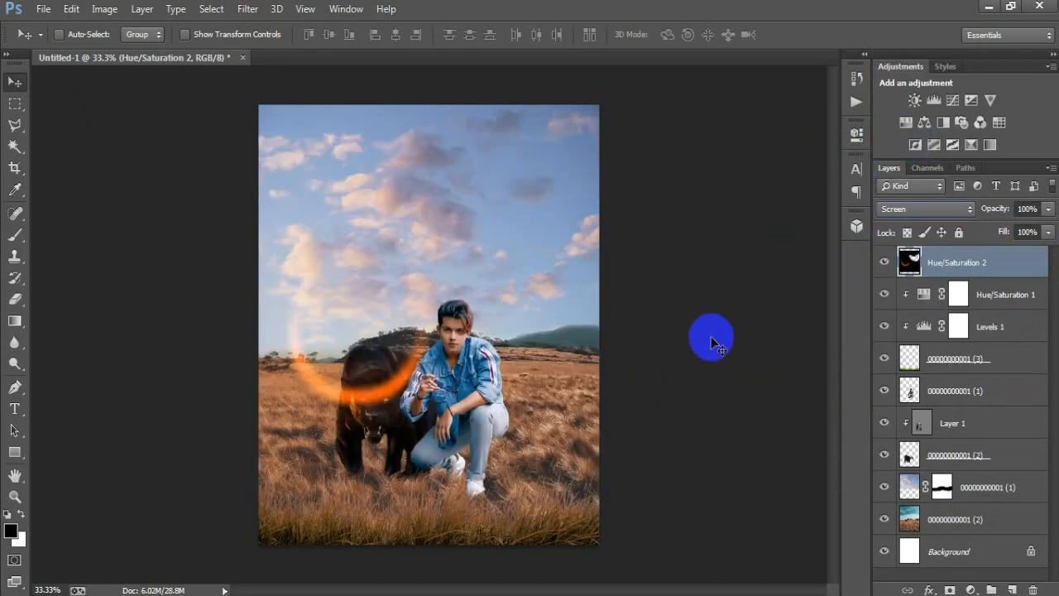
- Scale the orange glow layer down to about 8.2%
{"action": "key", "text": "ctrl+t"}
{"action": "left_click_drag", "start_coordinate": [603, 515], "coordinate": [429, 299]}
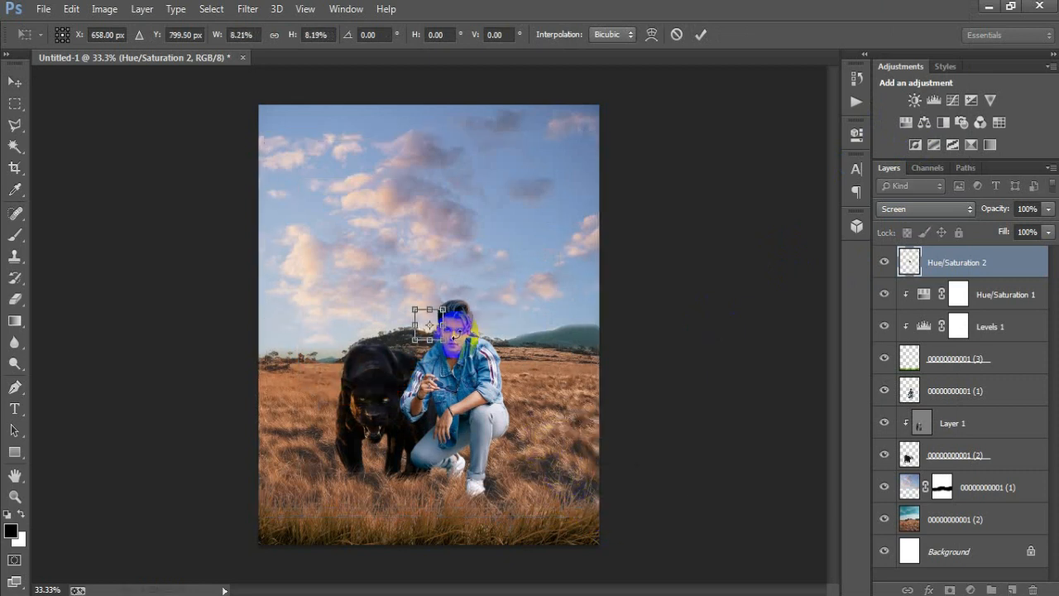
{"action": "left_click", "coordinate": [700, 34]}
- Move the orange glow onto the panther's eye on the image's left side and scale it to about 27.8%
{"action": "key", "text": "ctrl+plus"}
{"action": "key", "text": "ctrl+plus"}
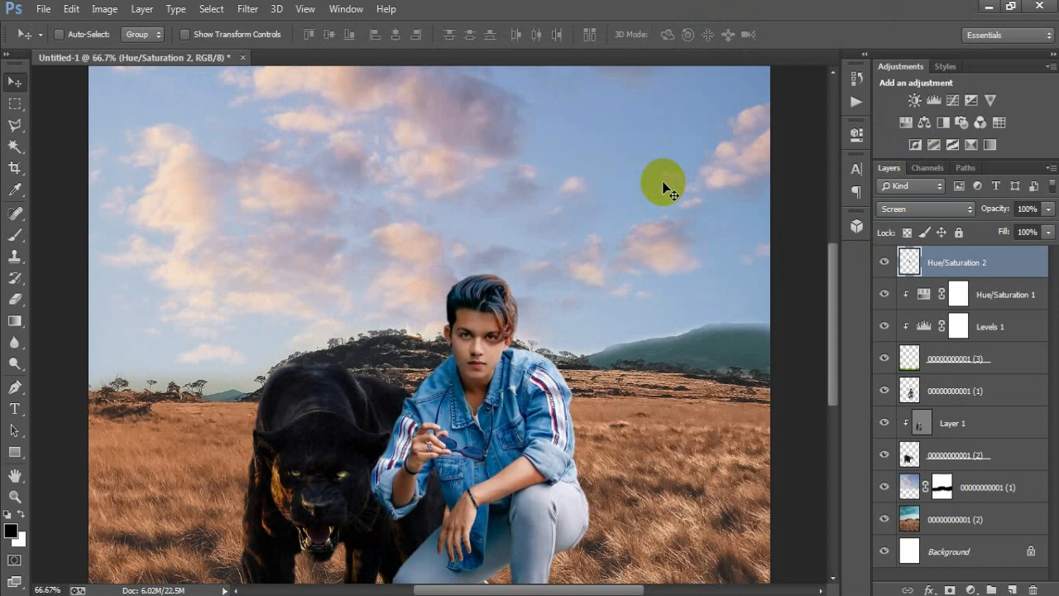
{"action": "scroll", "coordinate": [595, 256], "scroll_direction": "down", "scroll_amount": 2}
{"action": "left_click_drag", "start_coordinate": [414, 257], "coordinate": [313, 402]}
{"action": "key", "text": "ctrl+t"}
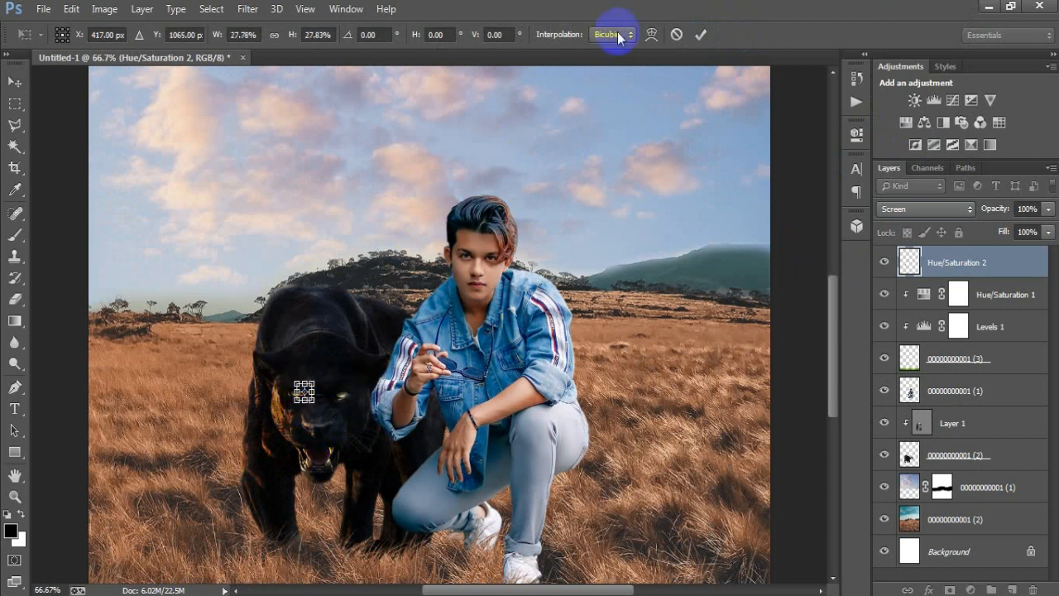
{"action": "left_click", "coordinate": [699, 34]}
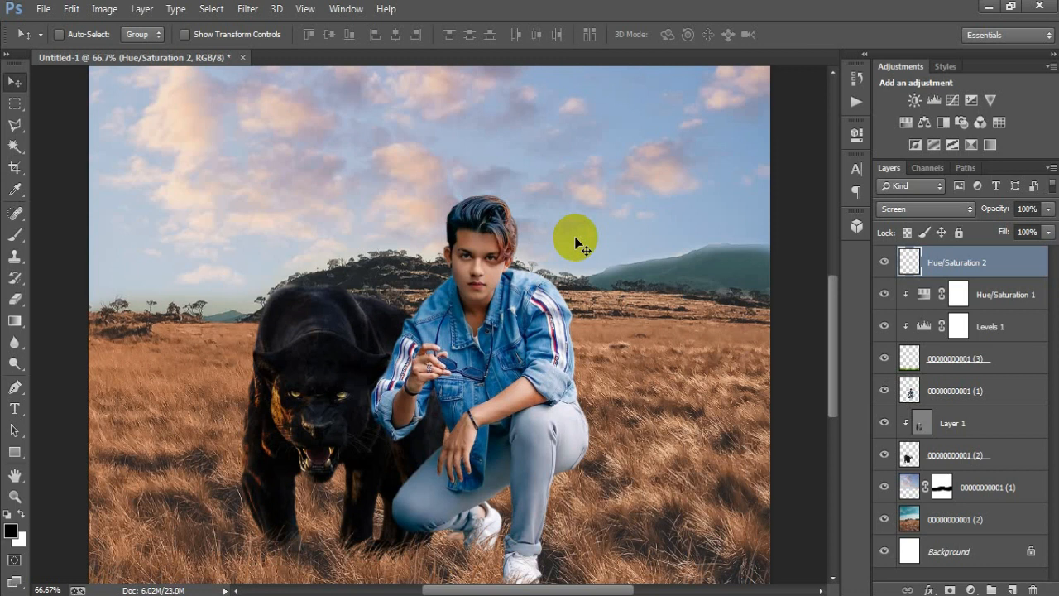
- Duplicate the eye glow, fit the copy over the panther's other eye, and compare it on and off
{"action": "key", "text": "ctrl+j"}
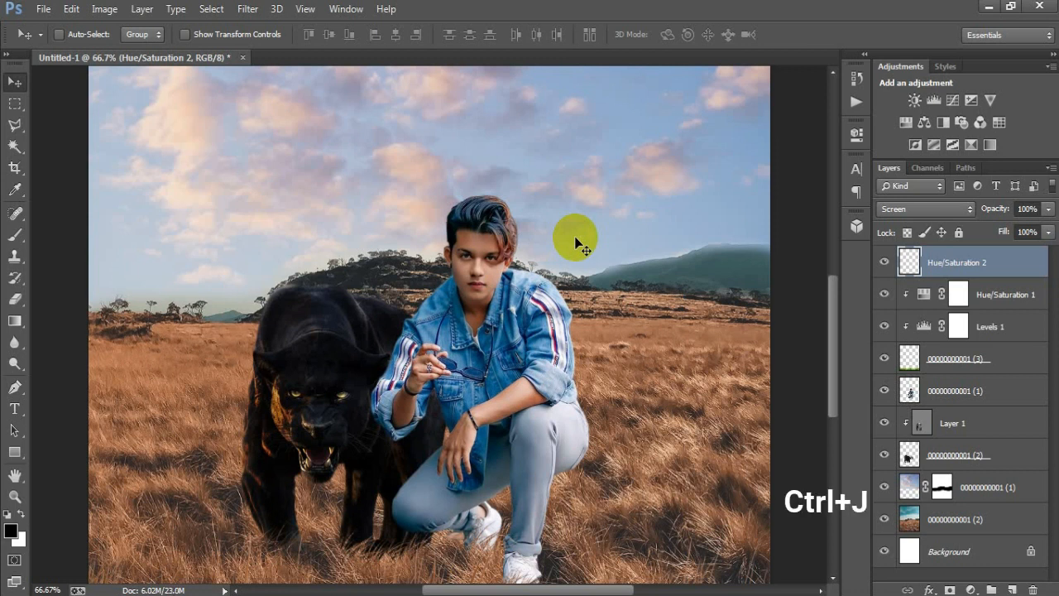
{"action": "left_click_drag", "start_coordinate": [325, 389], "coordinate": [374, 430]}
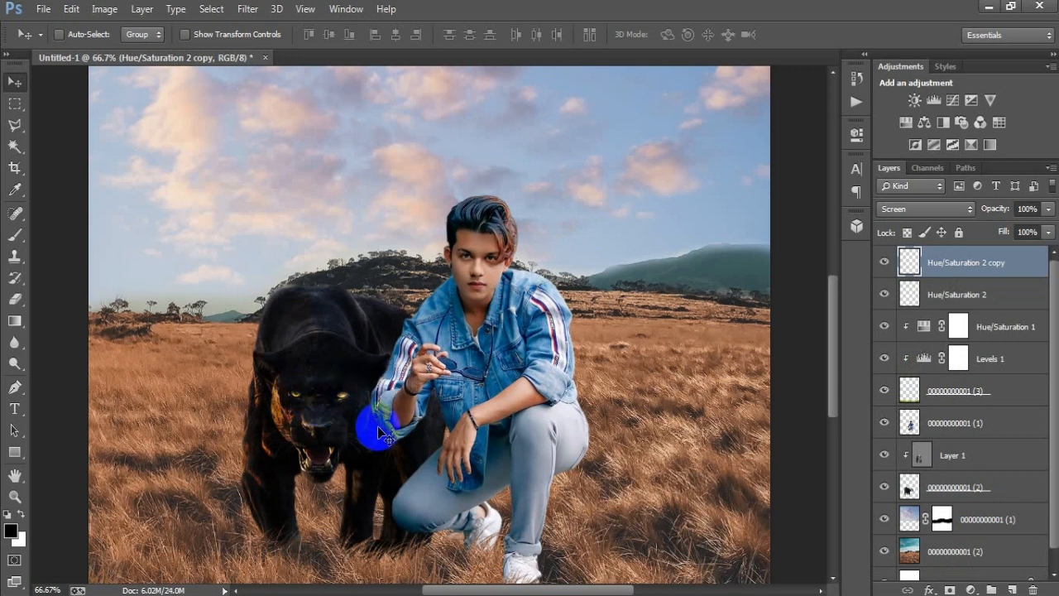
{"action": "key", "text": "ctrl+t"}
{"action": "left_click_drag", "start_coordinate": [387, 428], "coordinate": [393, 427]}
{"action": "left_click", "coordinate": [701, 35]}
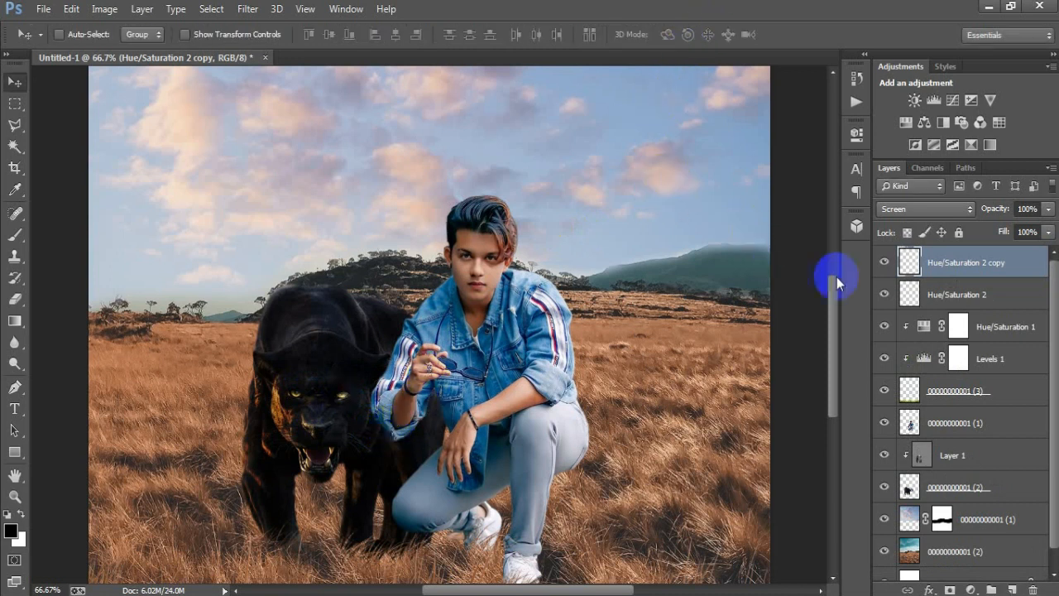
{"action": "left_click", "coordinate": [884, 264]}
{"action": "left_click", "coordinate": [883, 263]}
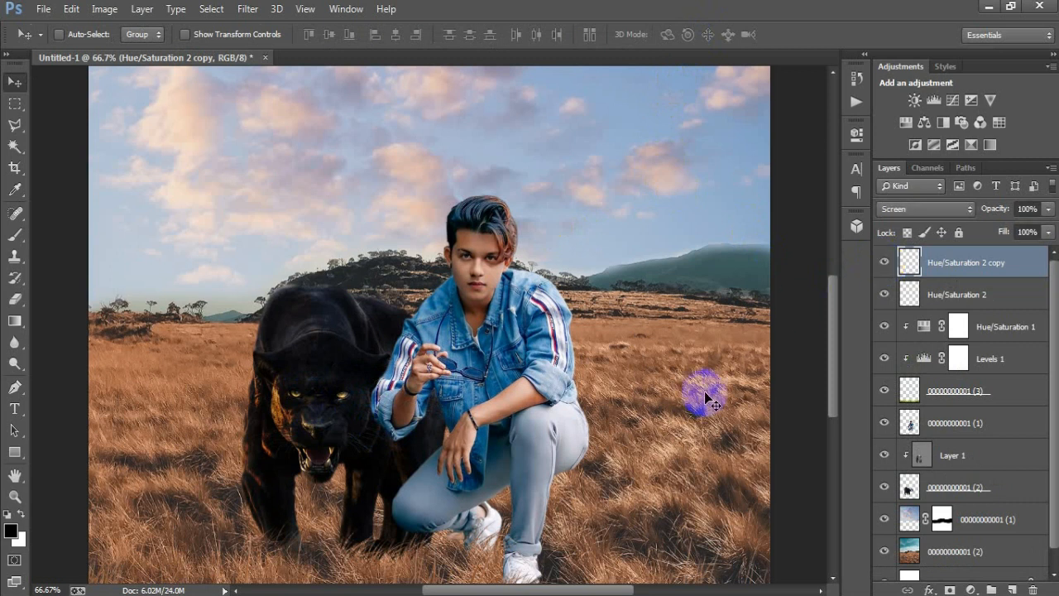
- Duplicate the glow again and fit it over the man's eye on the image's left side, scaled to about 78% wide and 76% high
{"action": "key", "text": "ctrl+j"}
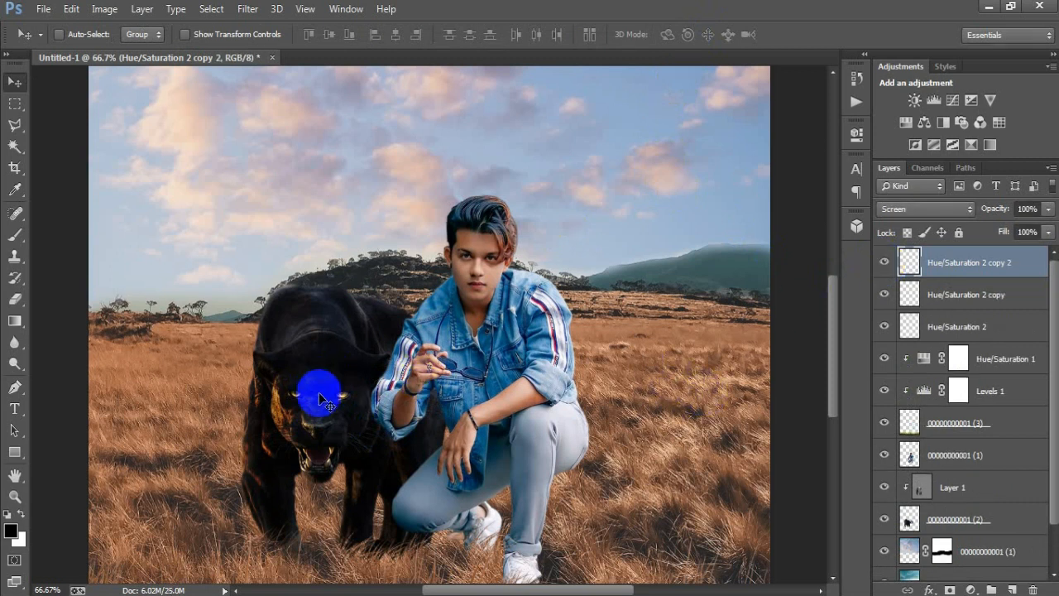
{"action": "left_click_drag", "start_coordinate": [345, 402], "coordinate": [637, 379]}
{"action": "key", "text": "ctrl+plus"}
{"action": "key", "text": "ctrl+plus"}
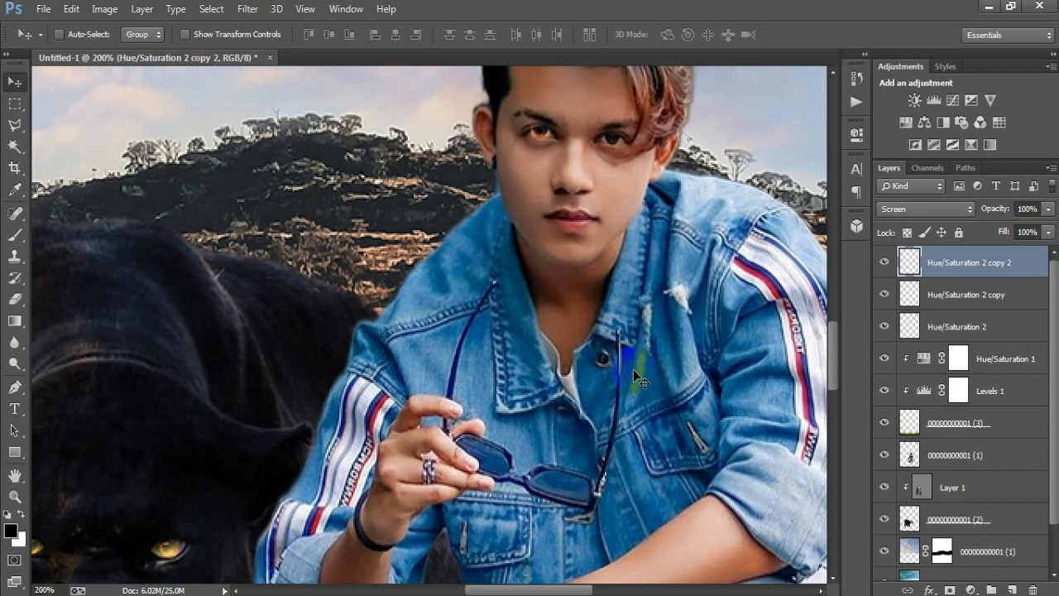
{"action": "key", "text": "ctrl+t"}
{"action": "left_click_drag", "start_coordinate": [633, 368], "coordinate": [561, 150]}
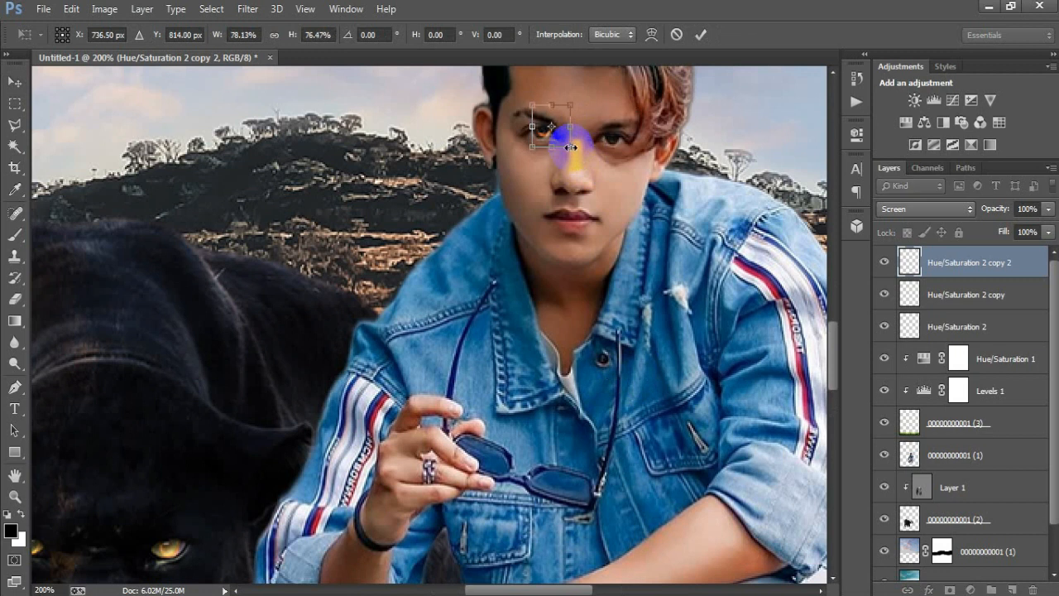
{"action": "left_click", "coordinate": [700, 34]}
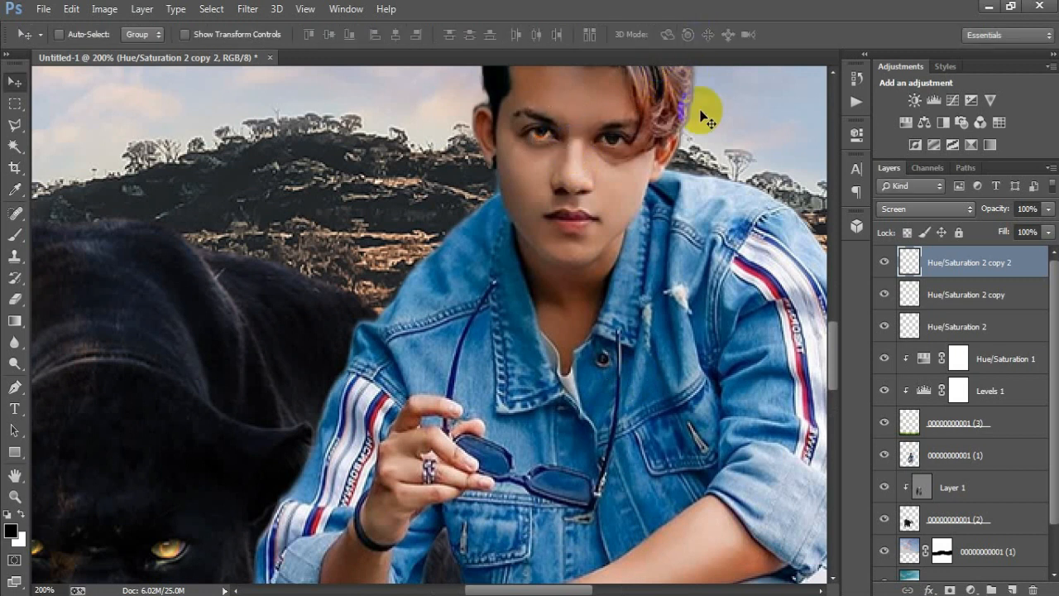
- Place another copy of the glow over the man's other eye
{"action": "left_click_drag", "start_coordinate": [701, 117], "coordinate": [628, 163]}
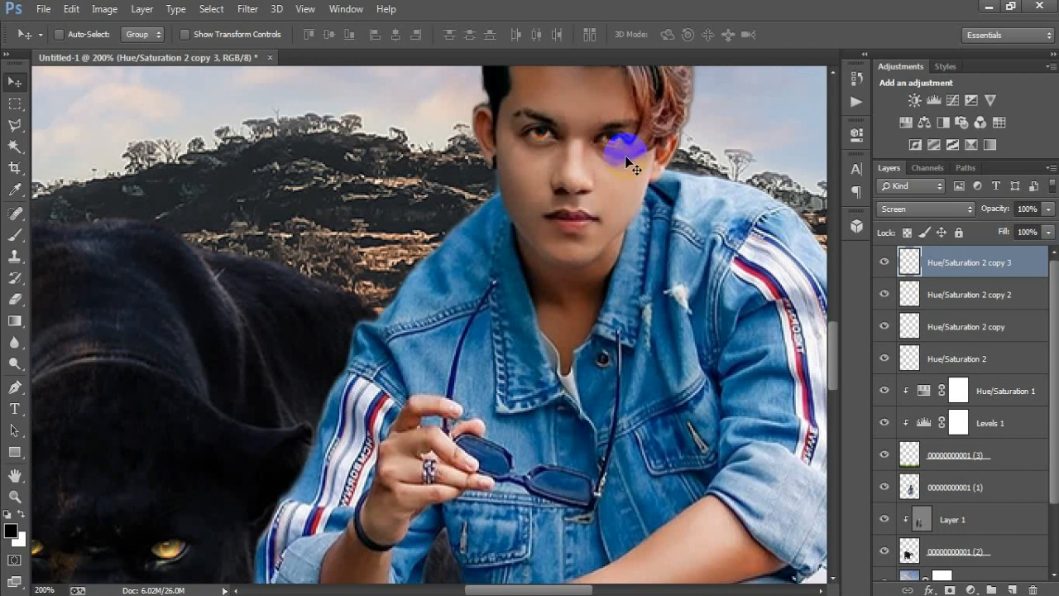
{"action": "key", "text": "ctrl+minus"}
{"action": "key", "text": "ctrl+minus"}
{"action": "key", "text": "ctrl+minus"}
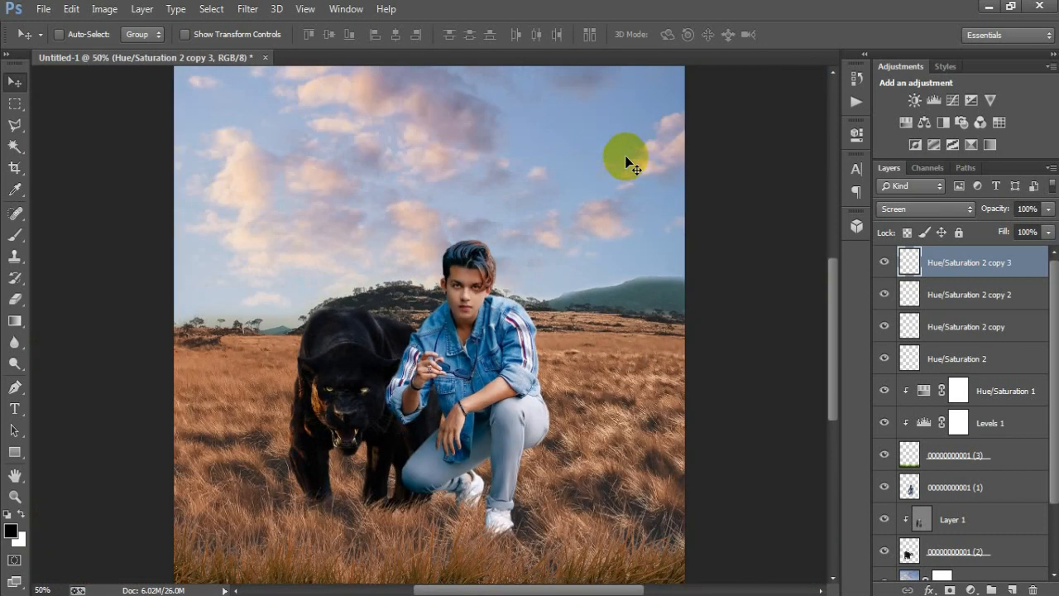
{"action": "key", "text": "ctrl+minus"}
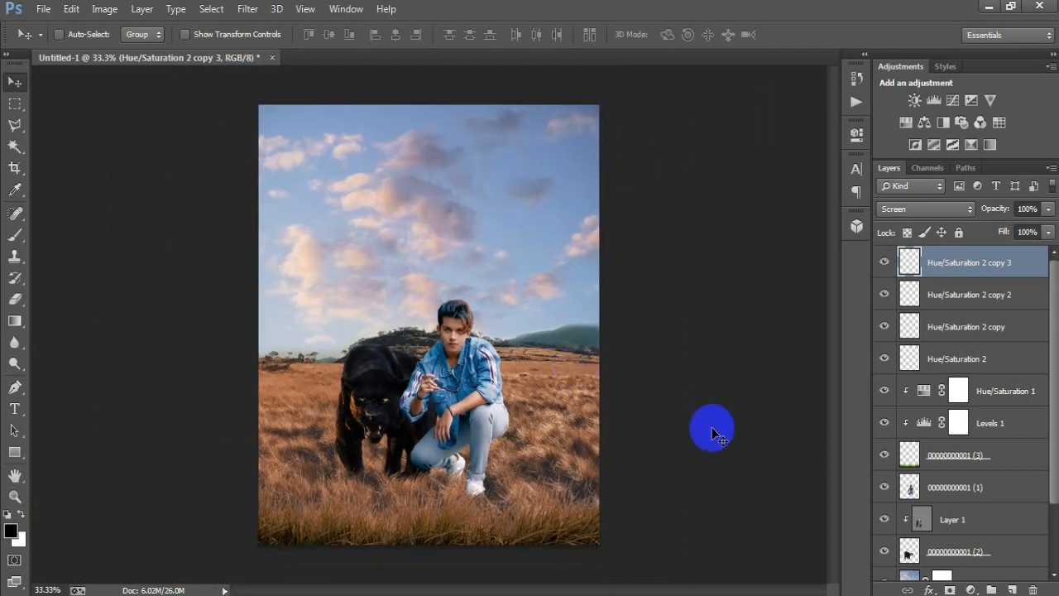
- Paint a single white dab in the sky on a new layer with a soft 111 px brush at 0% hardness
{"action": "left_click", "coordinate": [1012, 589]}
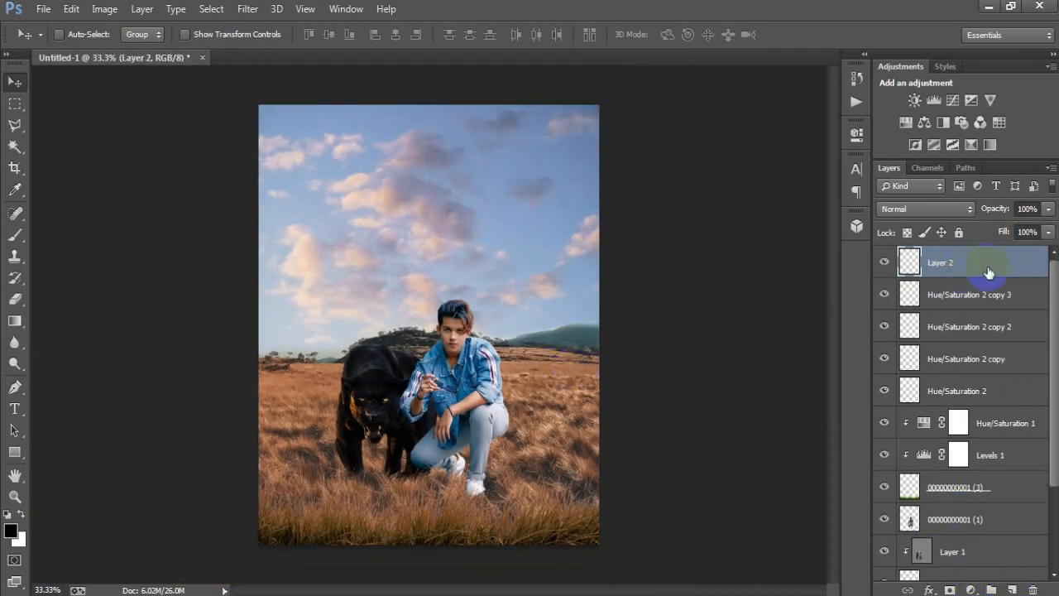
{"action": "left_click", "coordinate": [17, 237]}
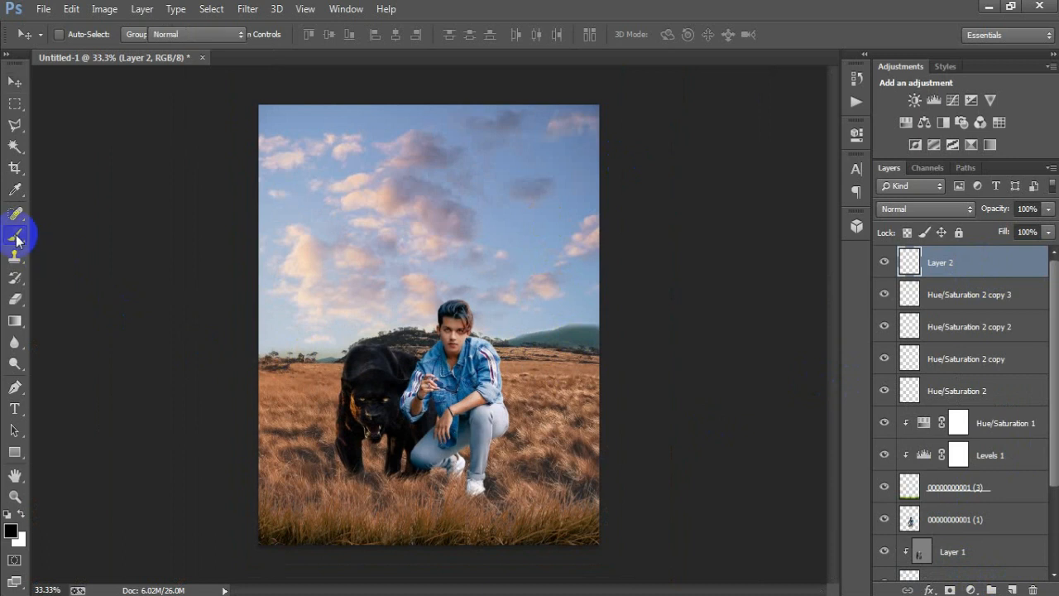
{"action": "right_click", "coordinate": [16, 237]}
{"action": "left_click", "coordinate": [91, 229]}
{"action": "right_click", "coordinate": [351, 218]}
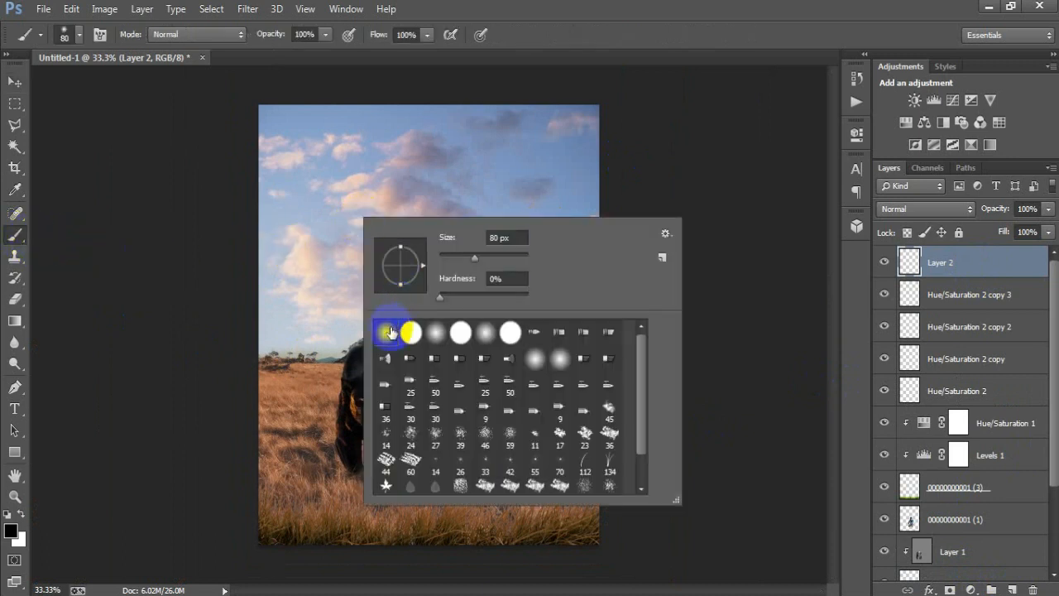
{"action": "left_click_drag", "start_coordinate": [474, 259], "coordinate": [486, 259]}
{"action": "left_click", "coordinate": [579, 31]}
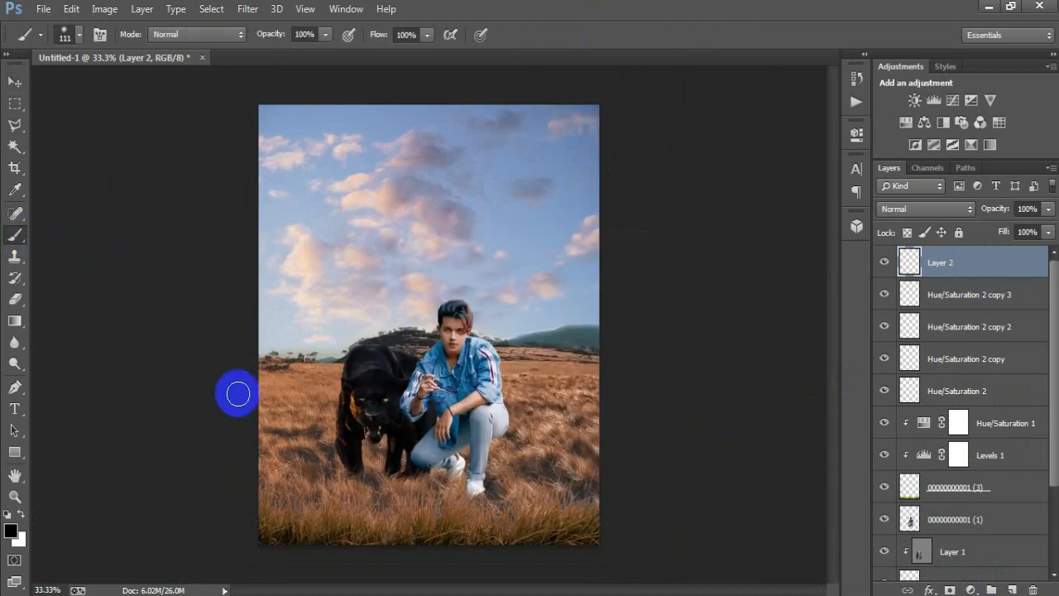
{"action": "left_click", "coordinate": [20, 513]}
{"action": "left_click", "coordinate": [426, 244]}
{"action": "left_click", "coordinate": [21, 514]}
- Enlarge the white dab to about 1333%, place it as a glow over the sky's upper right area, and compare it on and off
{"action": "left_click", "coordinate": [15, 81]}
{"action": "left_click_drag", "start_coordinate": [476, 478], "coordinate": [493, 489]}
{"action": "key", "text": "ctrl+t"}
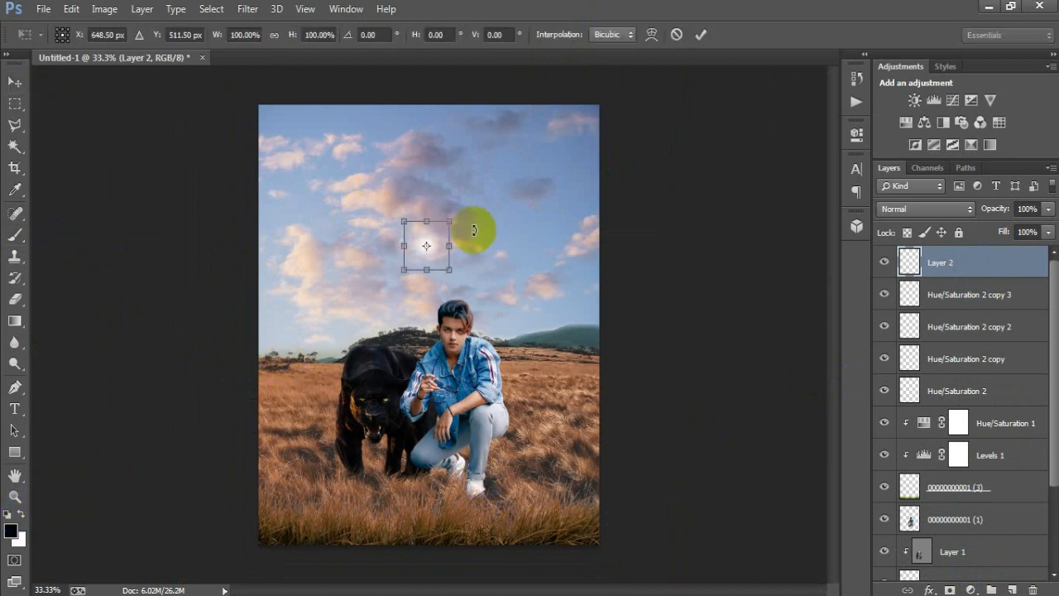
{"action": "left_click_drag", "start_coordinate": [449, 269], "coordinate": [654, 509]}
{"action": "left_click_drag", "start_coordinate": [485, 273], "coordinate": [610, 197]}
{"action": "left_click_drag", "start_coordinate": [335, 418], "coordinate": [217, 527]}
{"action": "left_click_drag", "start_coordinate": [556, 308], "coordinate": [580, 333]}
{"action": "left_click_drag", "start_coordinate": [584, 308], "coordinate": [586, 295]}
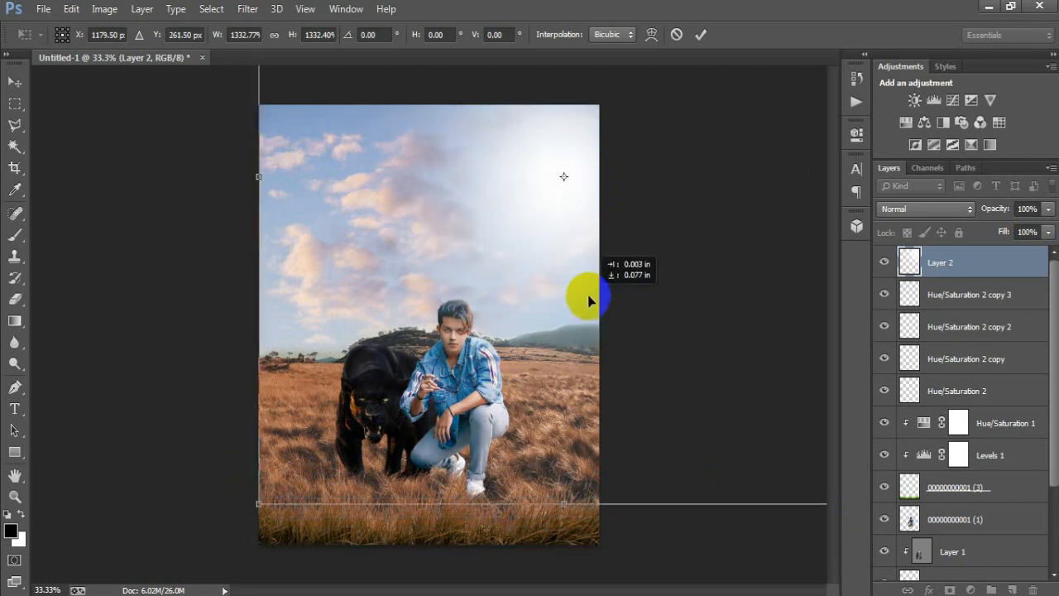
{"action": "left_click", "coordinate": [699, 35]}
{"action": "left_click", "coordinate": [884, 263]}
{"action": "left_click", "coordinate": [884, 263]}
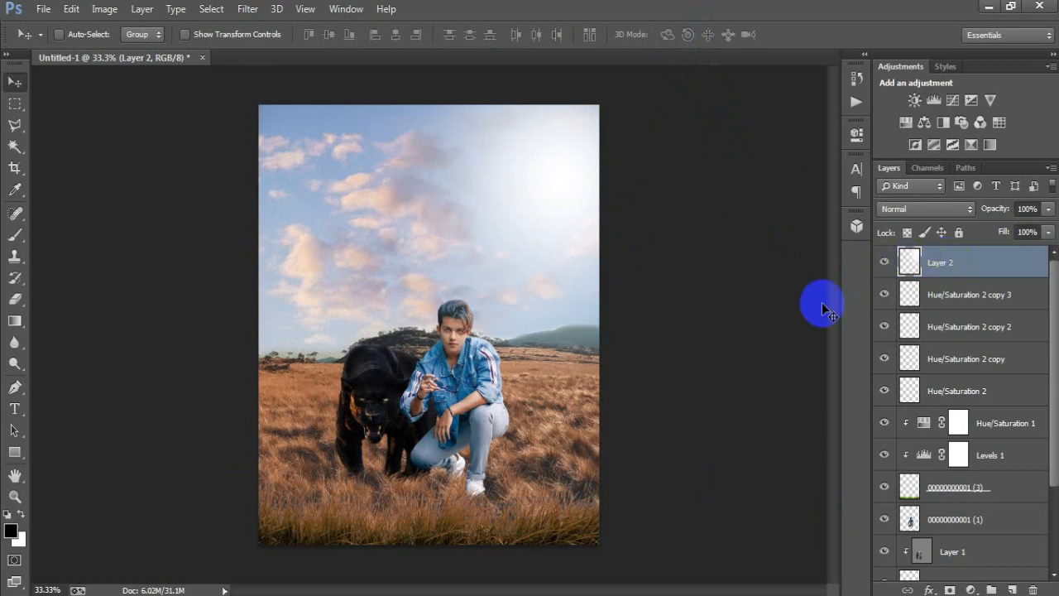
- Set the glow layer to Screen blending at 50% opacity and compare the image with and without it
{"action": "left_click_drag", "start_coordinate": [901, 208], "coordinate": [895, 138]}
{"action": "left_click", "coordinate": [884, 261]}
{"action": "left_click", "coordinate": [884, 262]}
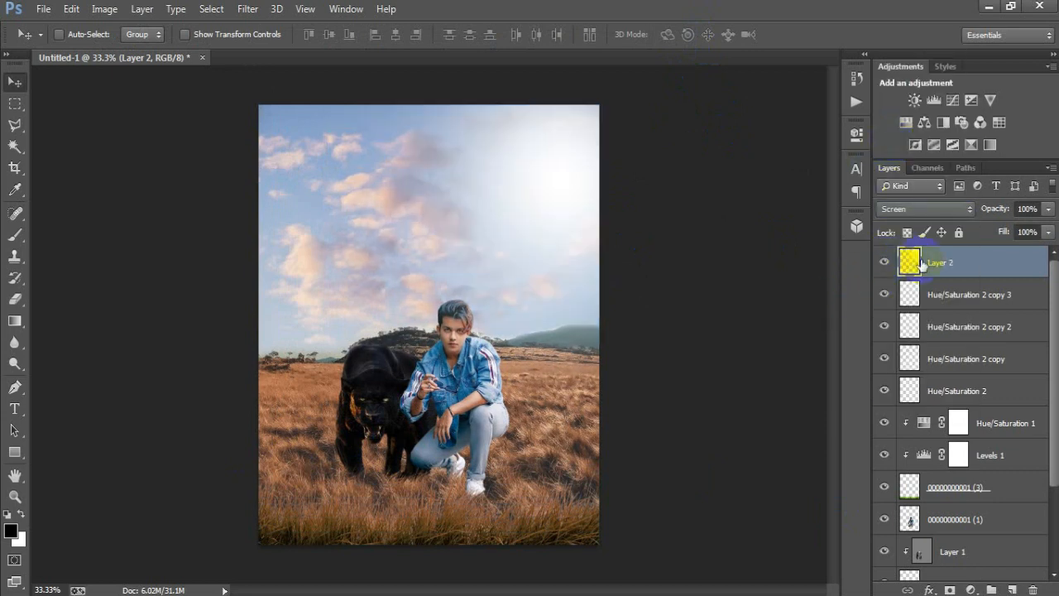
{"action": "left_click_drag", "start_coordinate": [1048, 211], "coordinate": [1050, 230]}
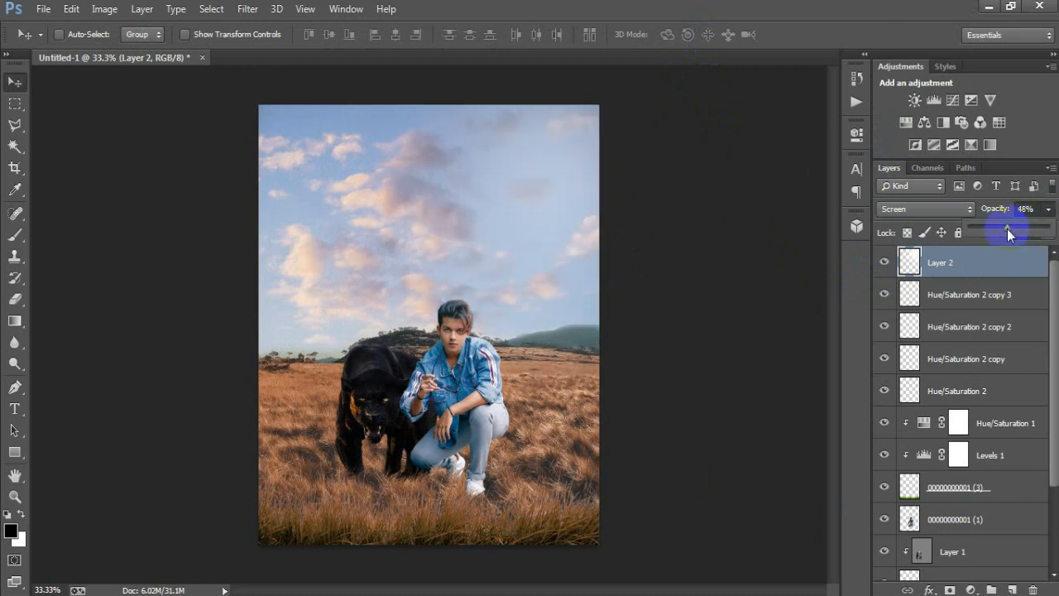
{"action": "left_click_drag", "start_coordinate": [1007, 228], "coordinate": [1009, 228]}
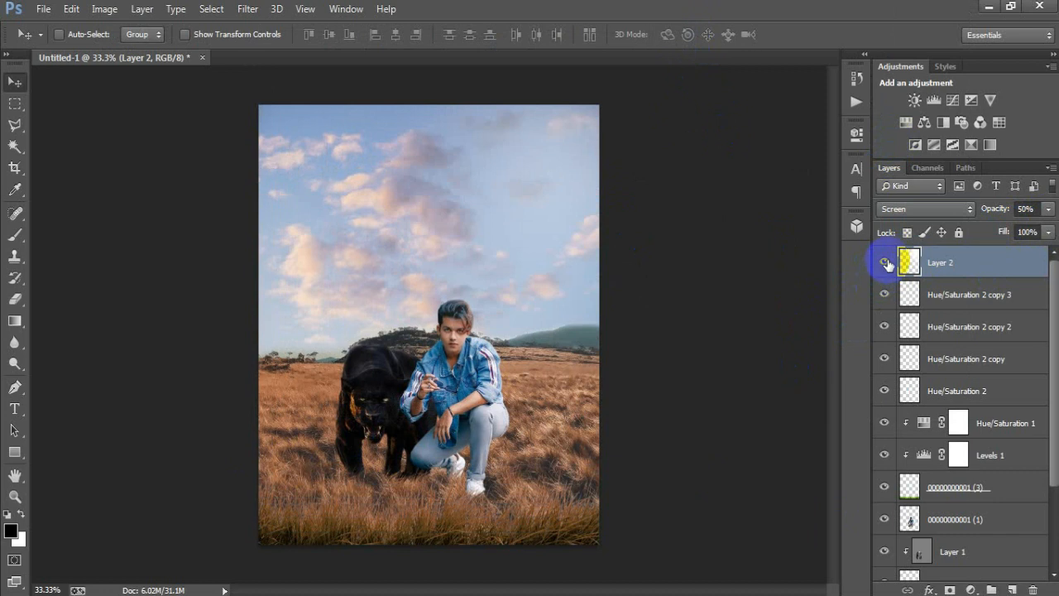
{"action": "left_click", "coordinate": [885, 263]}
{"action": "left_click", "coordinate": [886, 263]}
- Move the glow closer to the image's upper right corner, scale it to 92.79%, and compare it on and off
{"action": "left_click_drag", "start_coordinate": [539, 201], "coordinate": [560, 172]}
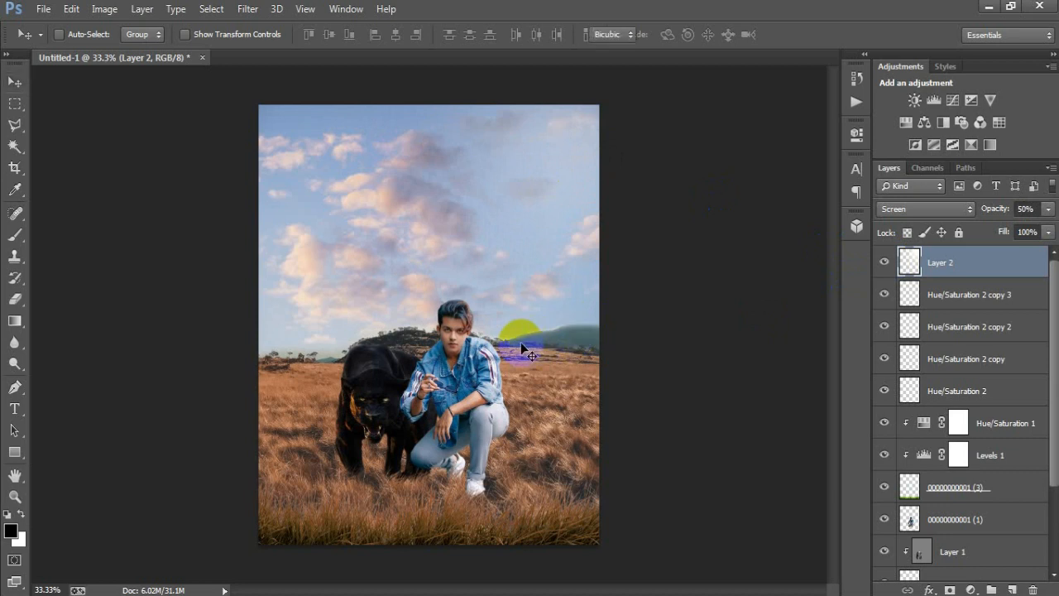
{"action": "key", "text": "ctrl+t"}
{"action": "left_click_drag", "start_coordinate": [298, 490], "coordinate": [304, 454]}
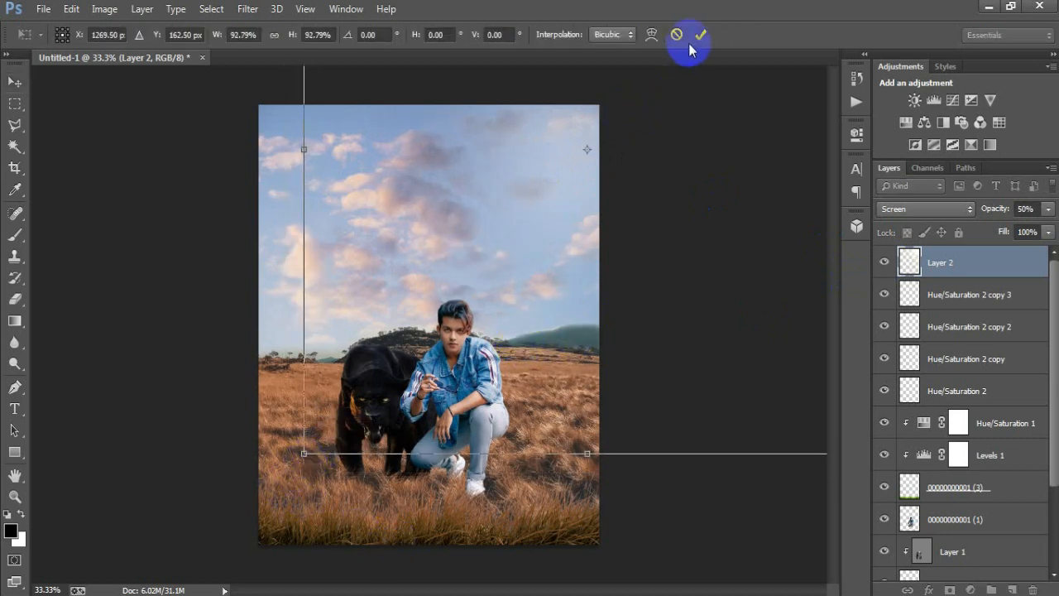
{"action": "left_click", "coordinate": [700, 34]}
{"action": "left_click", "coordinate": [885, 262]}
{"action": "left_click", "coordinate": [884, 262]}
{"action": "left_click", "coordinate": [884, 263]}
{"action": "left_click", "coordinate": [884, 262]}
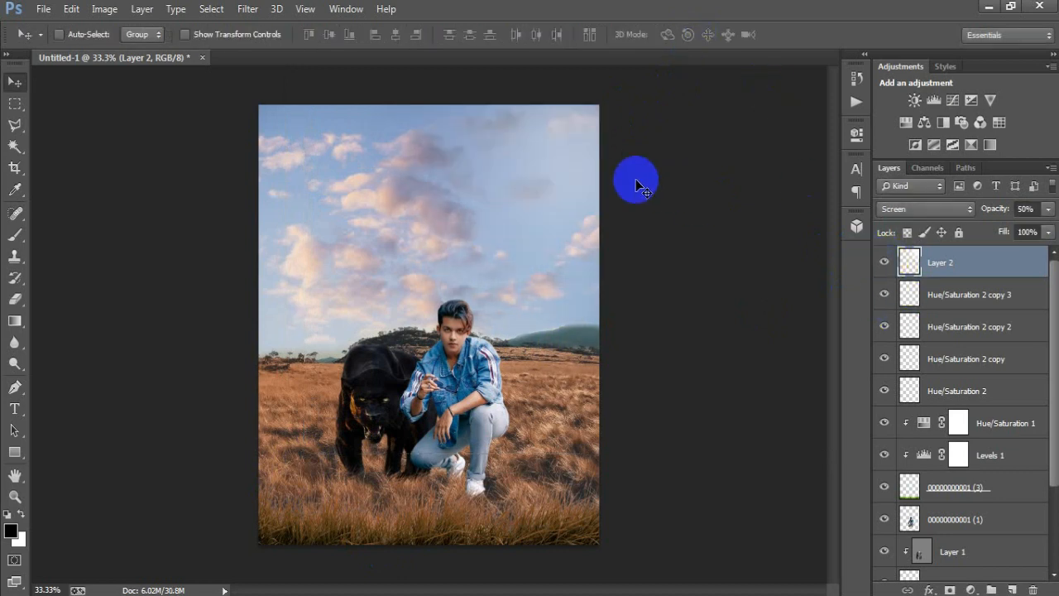
{"action": "key", "text": "ctrl+shift+alt+e"}
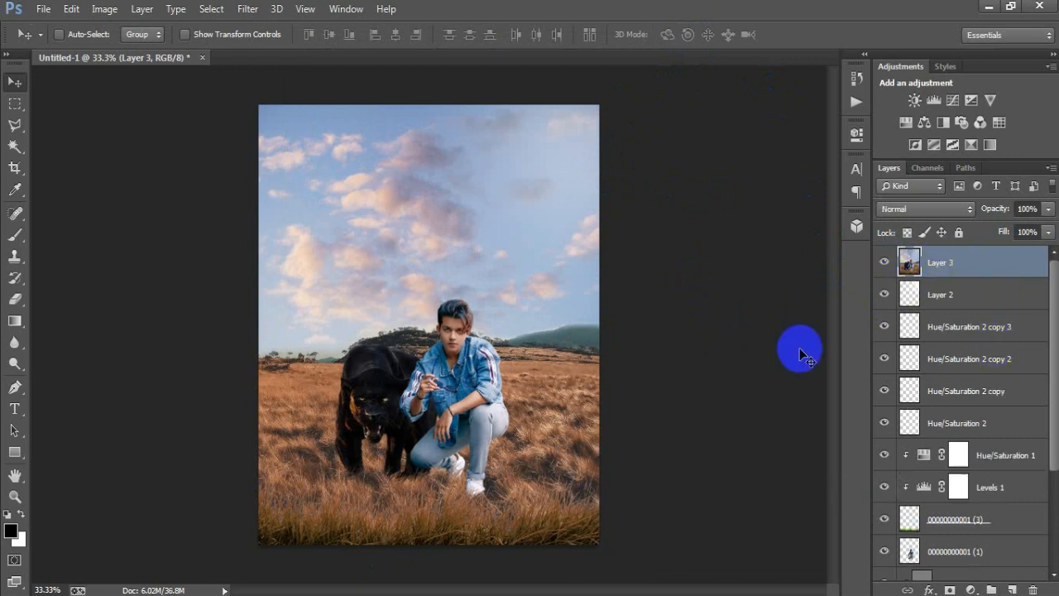
{"action": "left_click", "coordinate": [248, 9]}
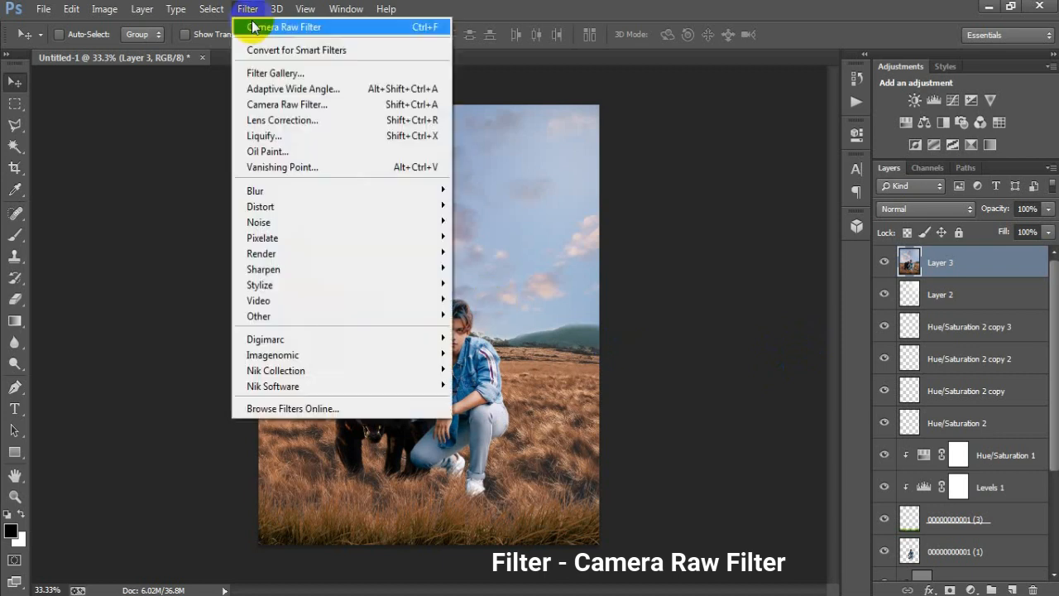
{"action": "left_click", "coordinate": [284, 104]}
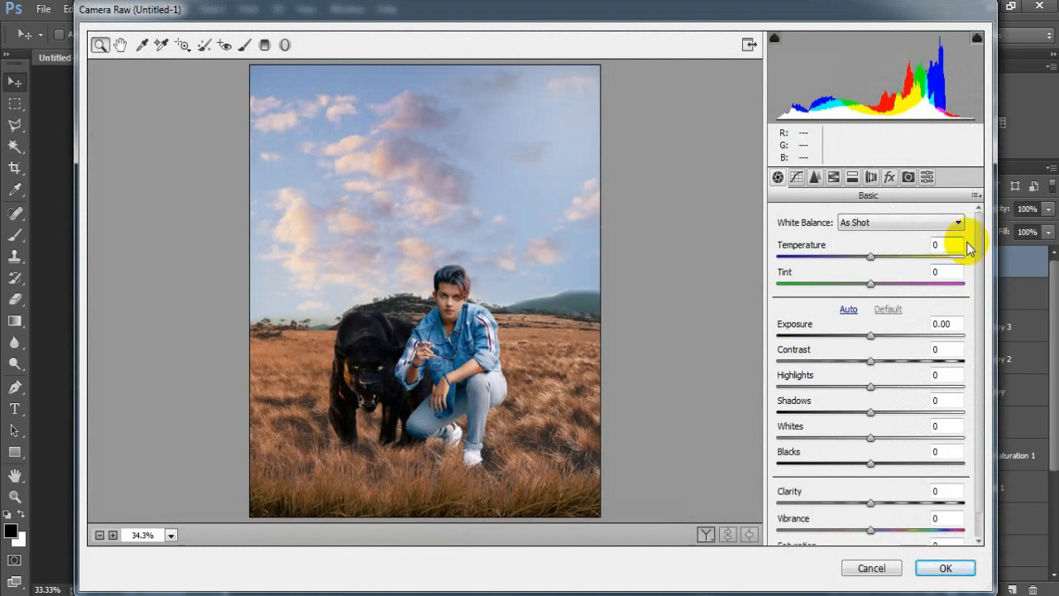
{"action": "left_click", "coordinate": [975, 196]}
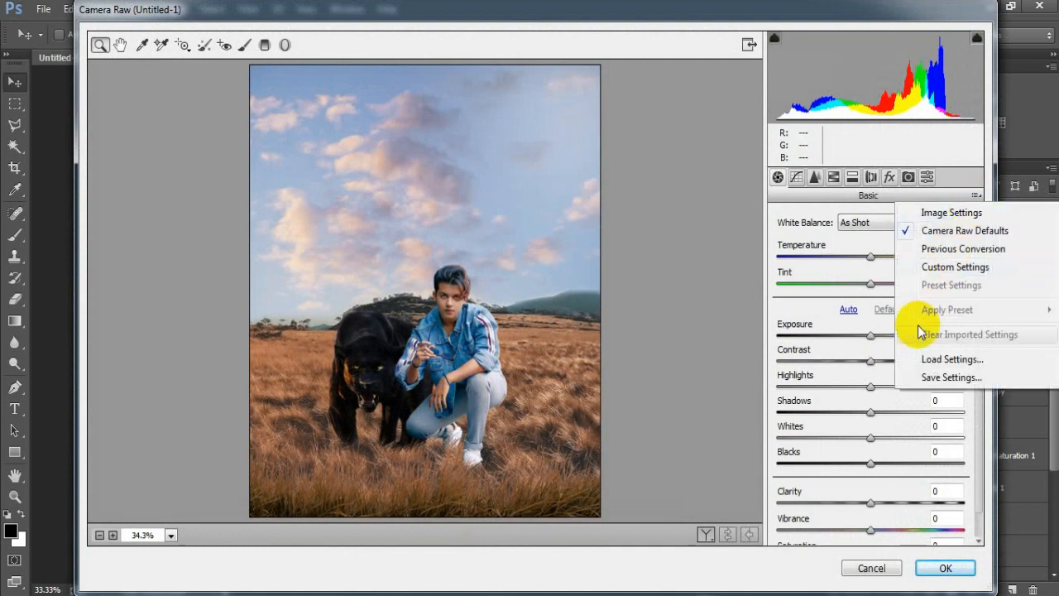
{"action": "left_click", "coordinate": [939, 361]}
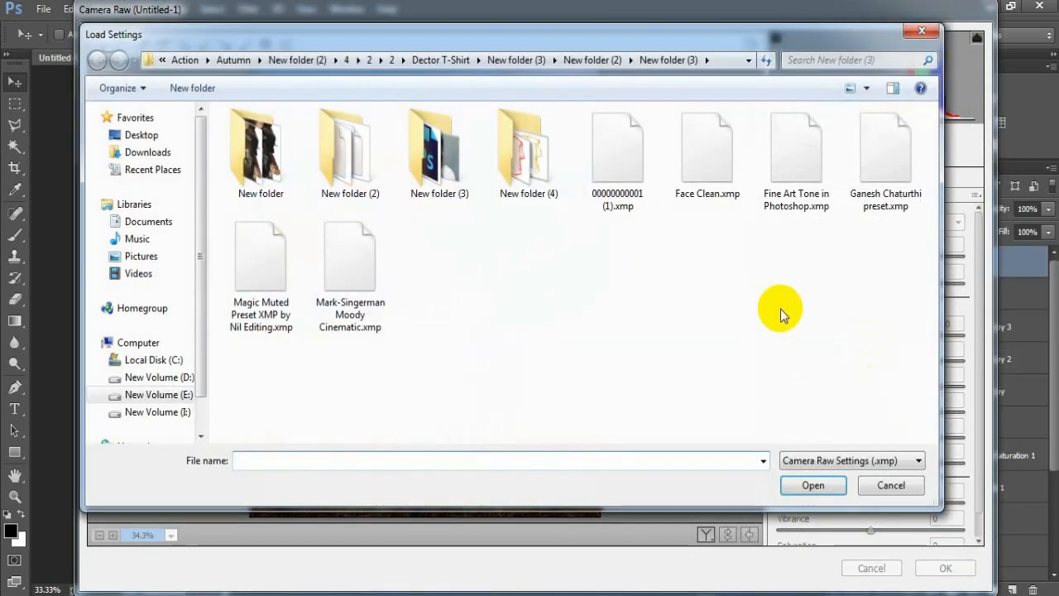
{"action": "left_click", "coordinate": [620, 154]}
{"action": "left_click", "coordinate": [810, 485]}
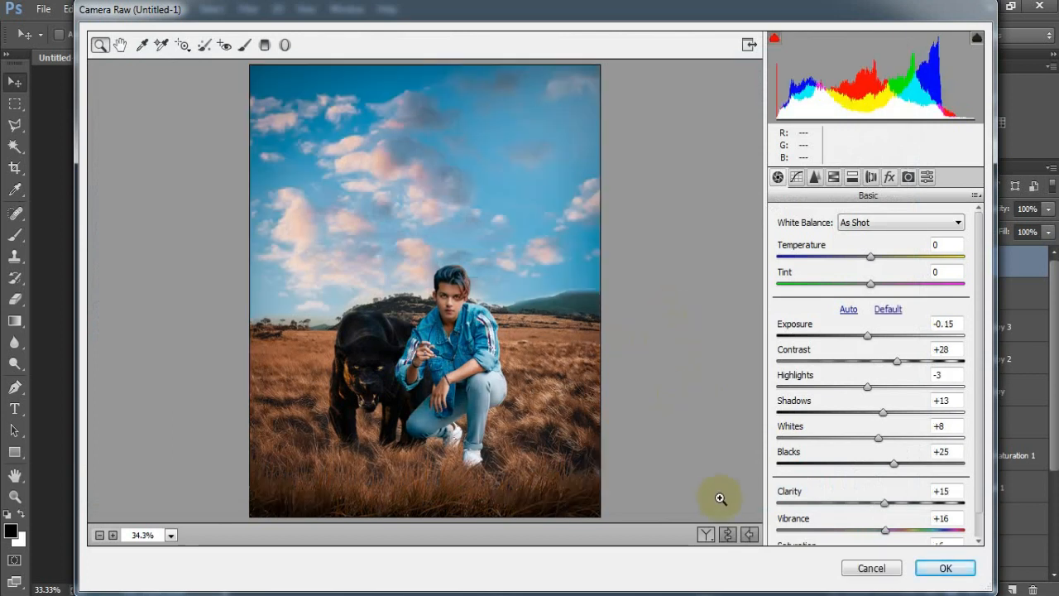
- Compare the before and after views of the Camera Raw grading and apply it to the stamped layer
{"action": "left_click", "coordinate": [726, 535]}
{"action": "left_click", "coordinate": [727, 535]}
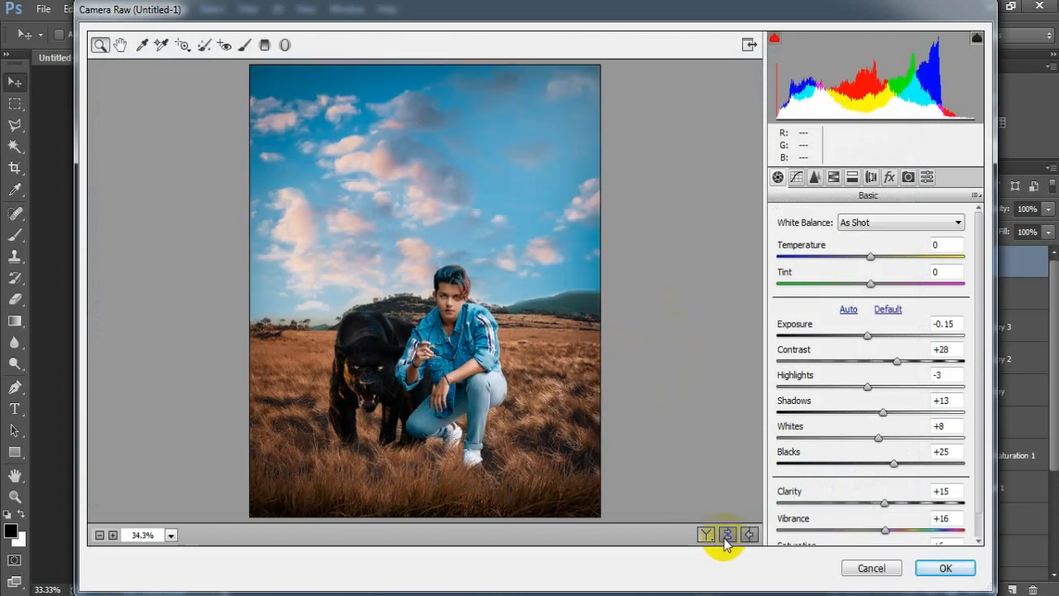
{"action": "left_click", "coordinate": [706, 535]}
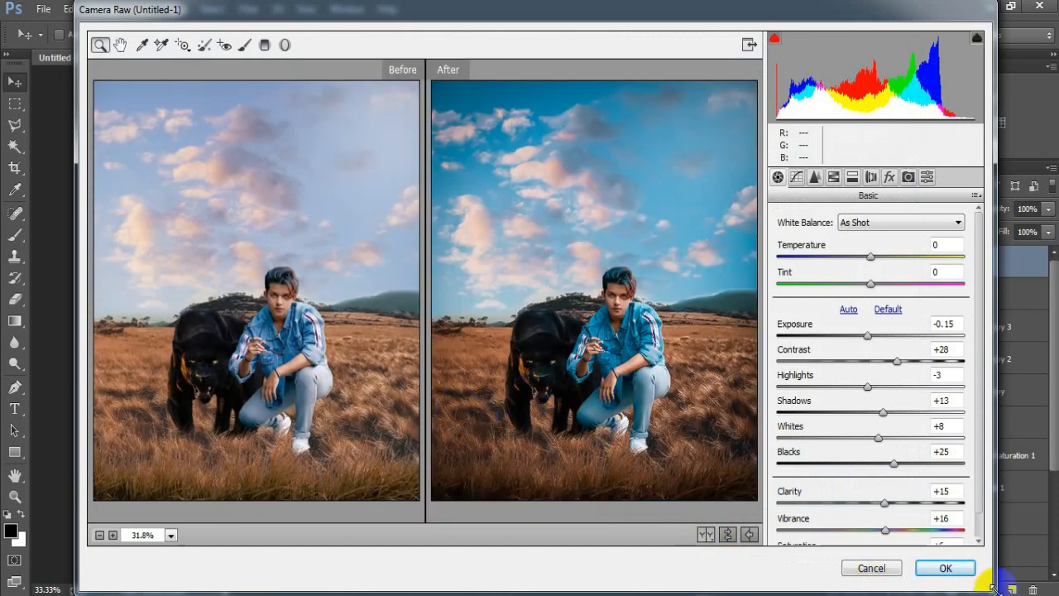
{"action": "left_click", "coordinate": [945, 568]}
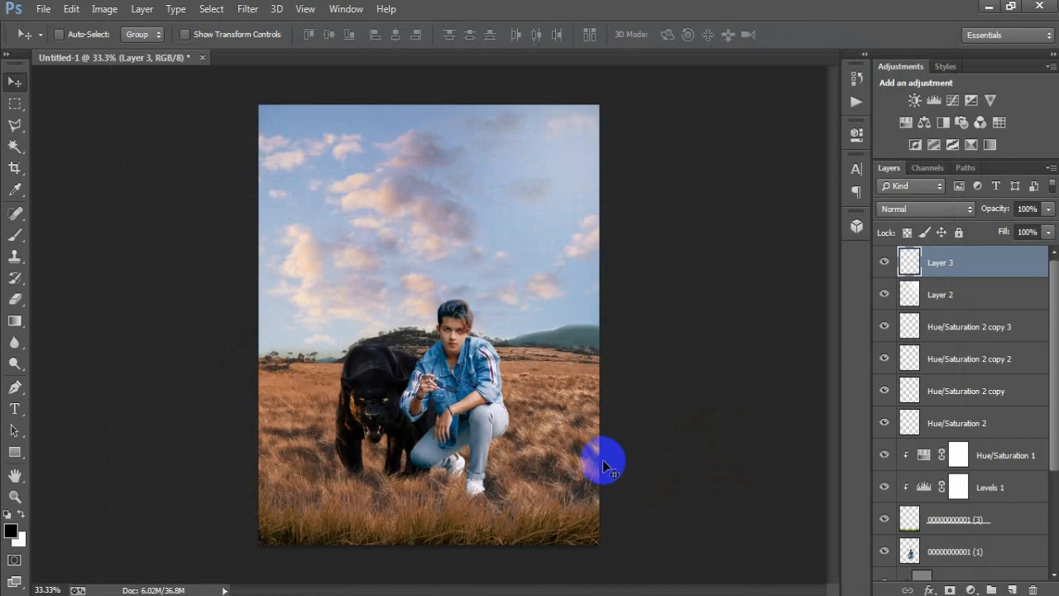
- Examine the color-graded layer up close by comparing the image with it shown and hidden
{"action": "key", "text": "ctrl+plus"}
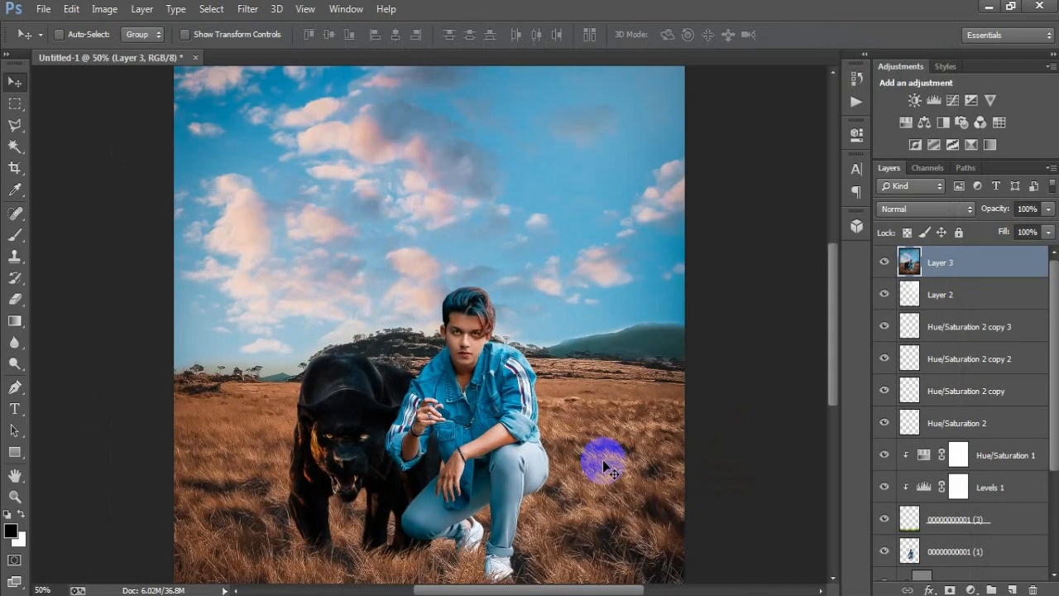
{"action": "left_click", "coordinate": [883, 262]}
{"action": "left_click", "coordinate": [883, 262]}
{"action": "left_click", "coordinate": [883, 262]}
{"action": "left_click", "coordinate": [883, 263]}
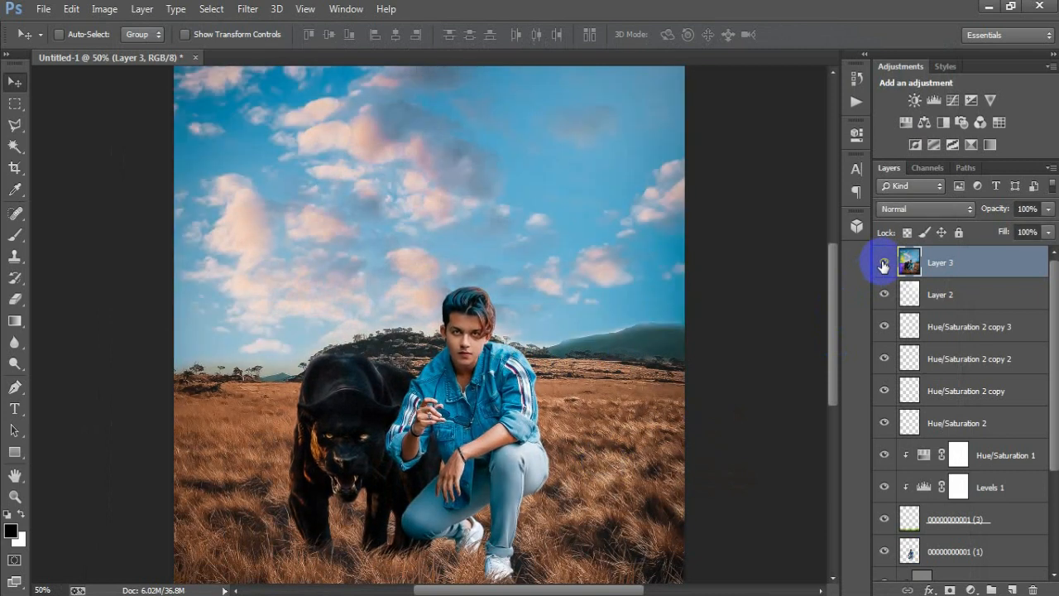
{"action": "left_click", "coordinate": [883, 262]}
{"action": "left_click", "coordinate": [884, 262]}
{"action": "left_click", "coordinate": [883, 262]}
{"action": "left_click", "coordinate": [883, 262]}
{"action": "key", "text": "ctrl+minus"}
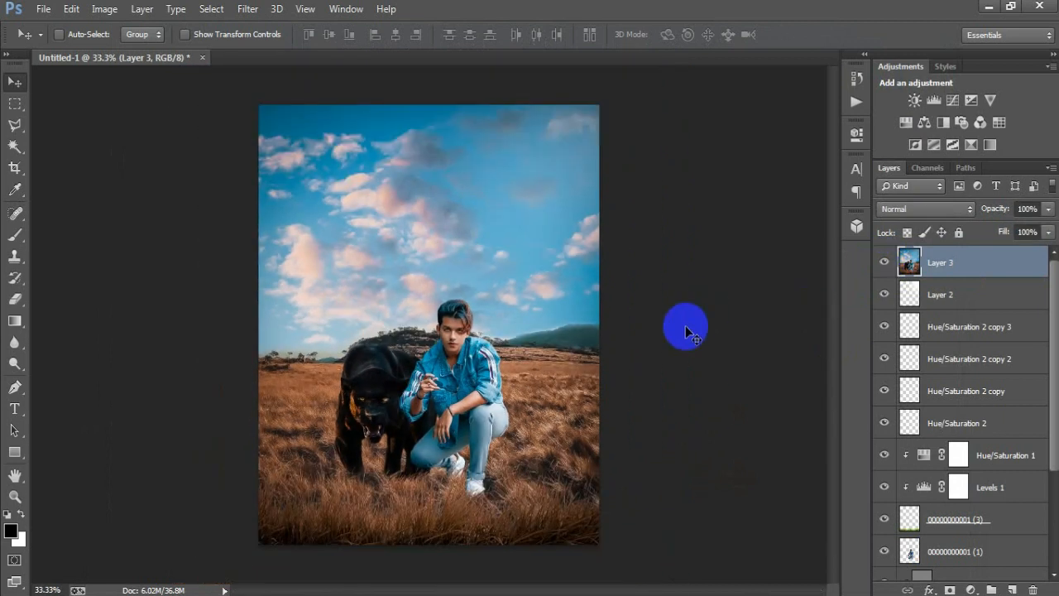